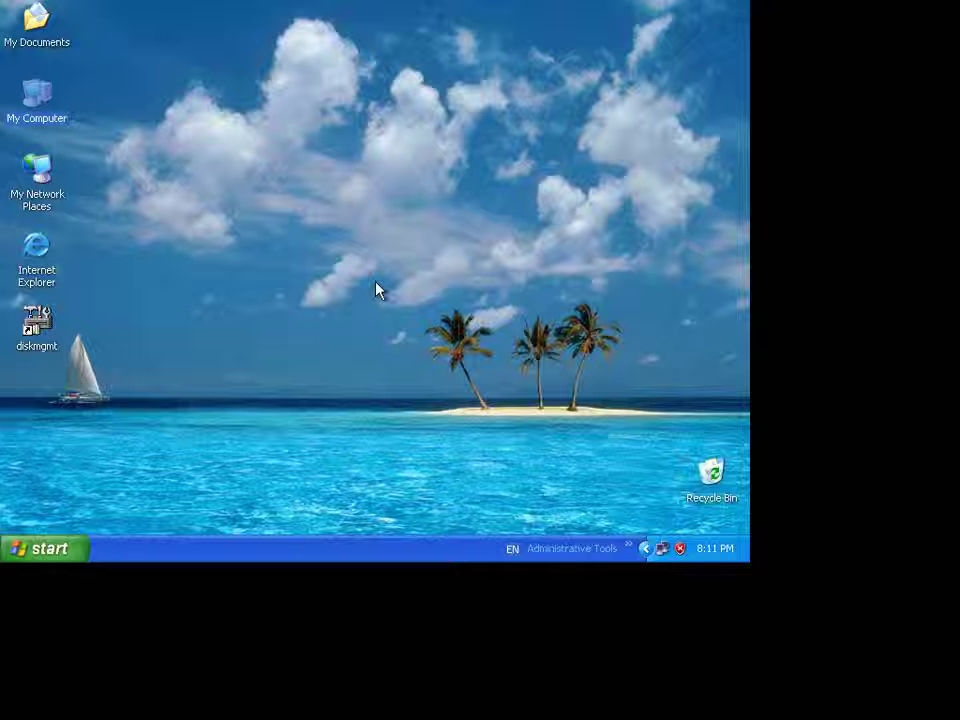
- Launch the Registry Editor by running regedit from the Start menu's Run box
key(Down)
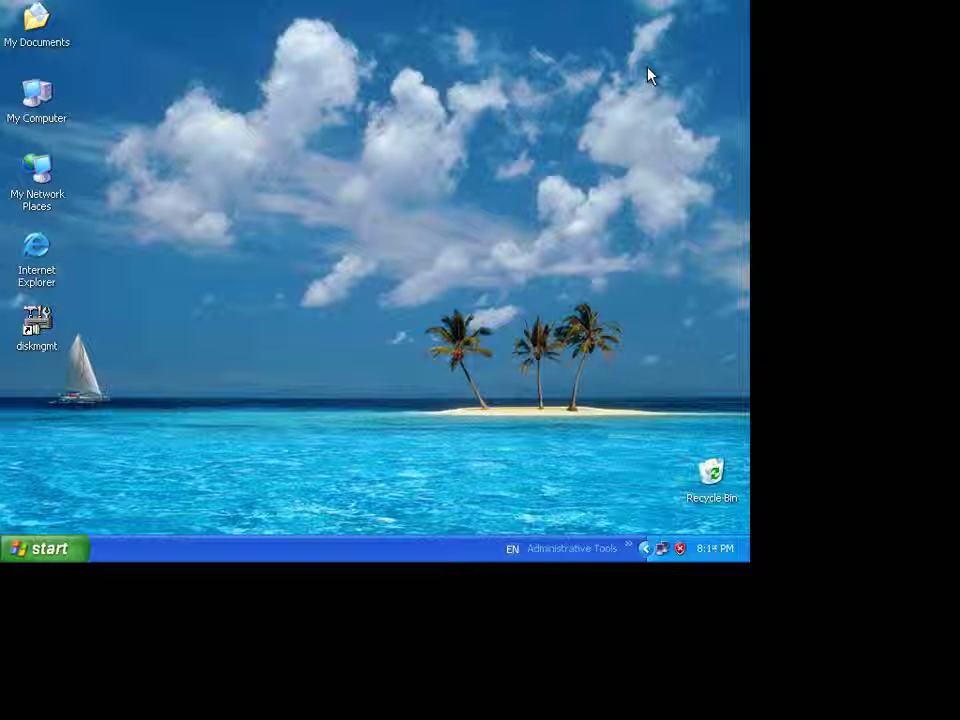
click(45, 548)
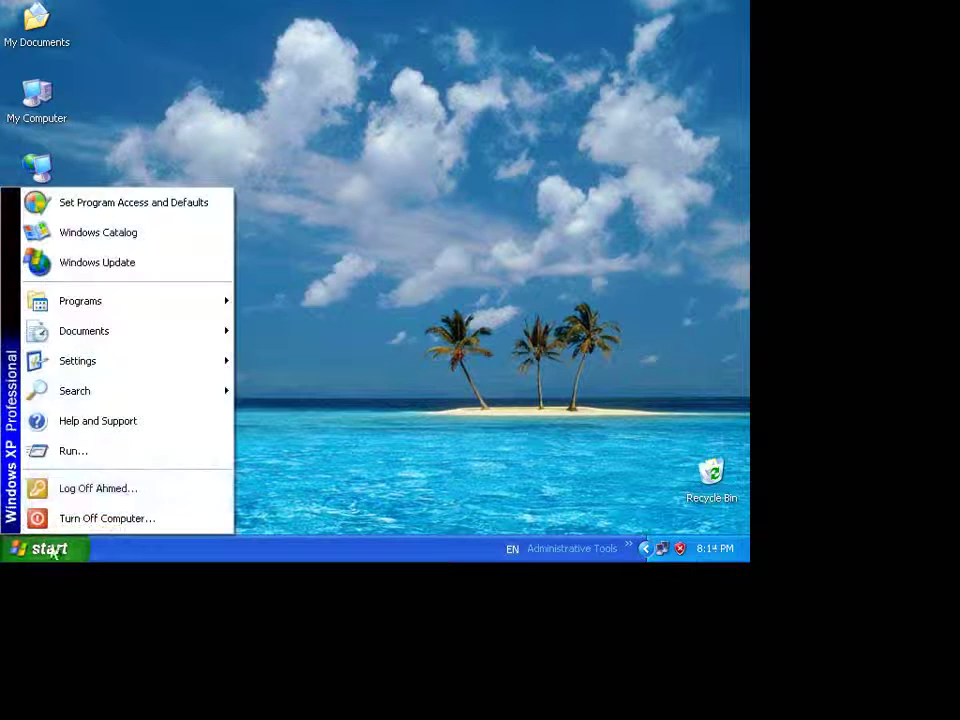
click(118, 451)
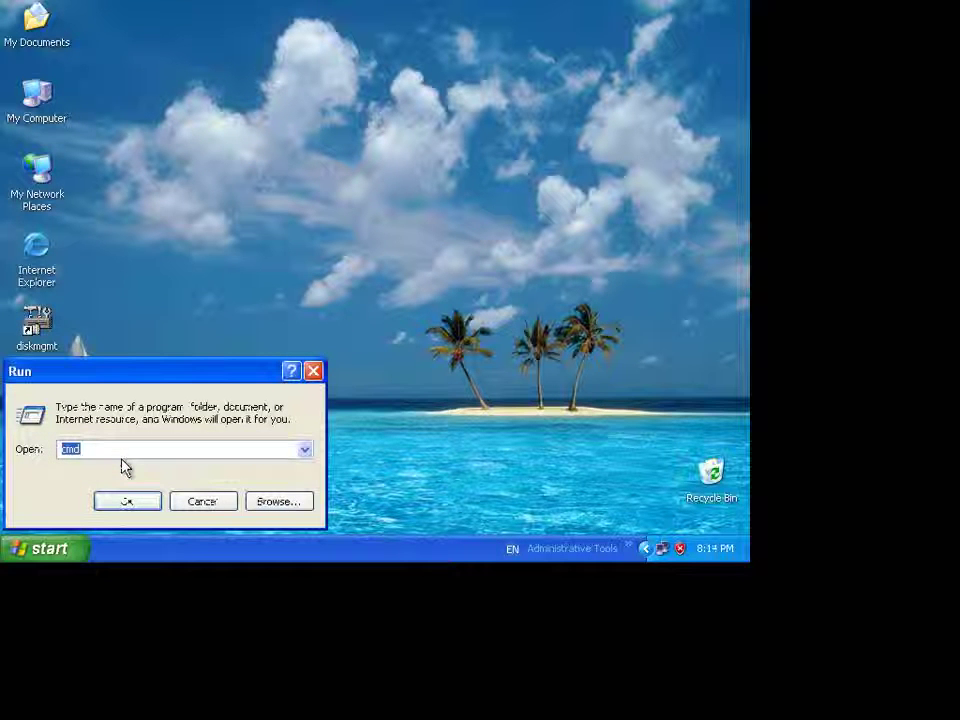
text(regedit)
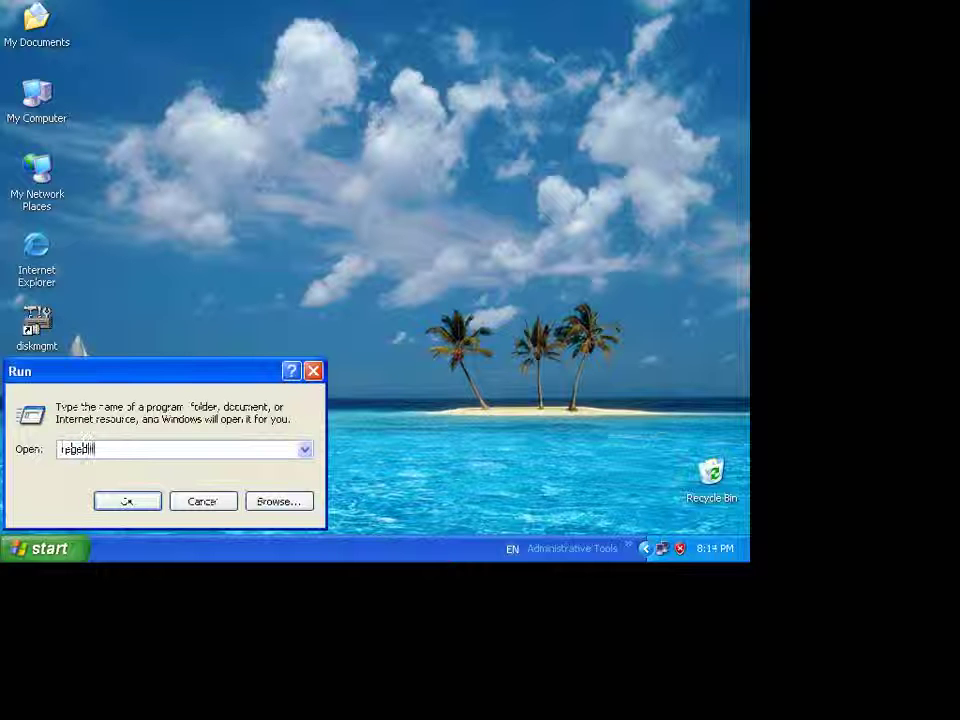
key(Return)
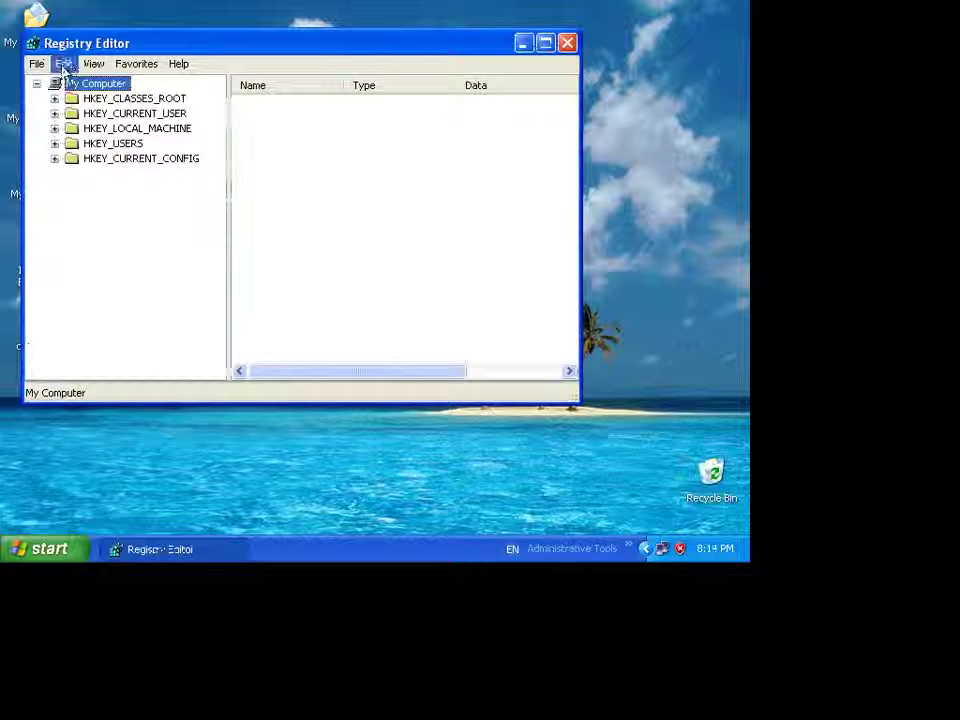
click(107, 113)
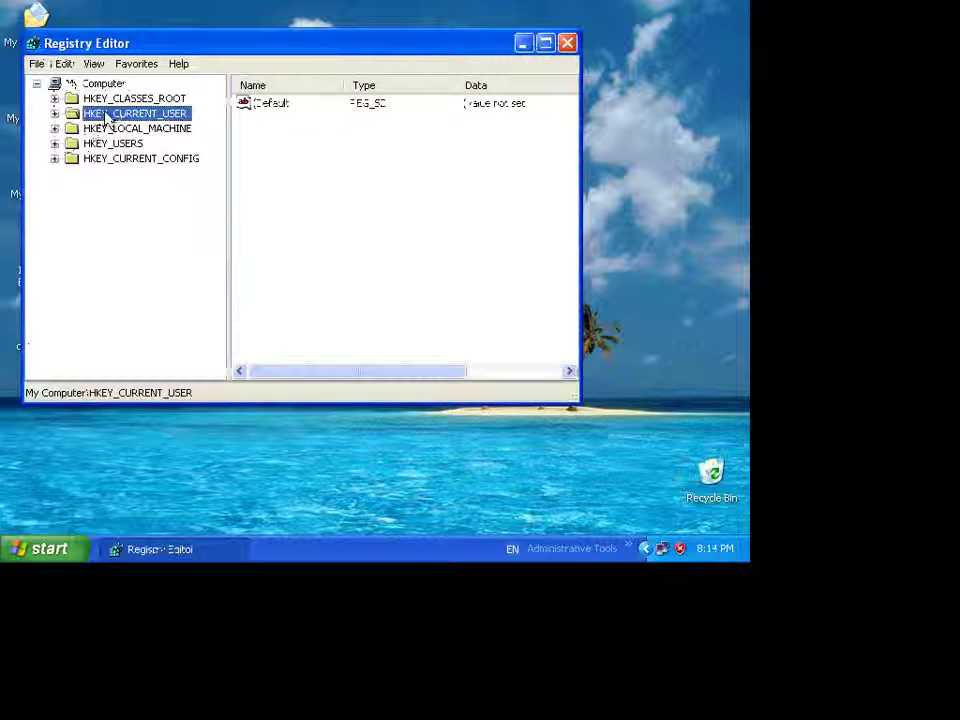
click(54, 113)
click(54, 113)
click(51, 130)
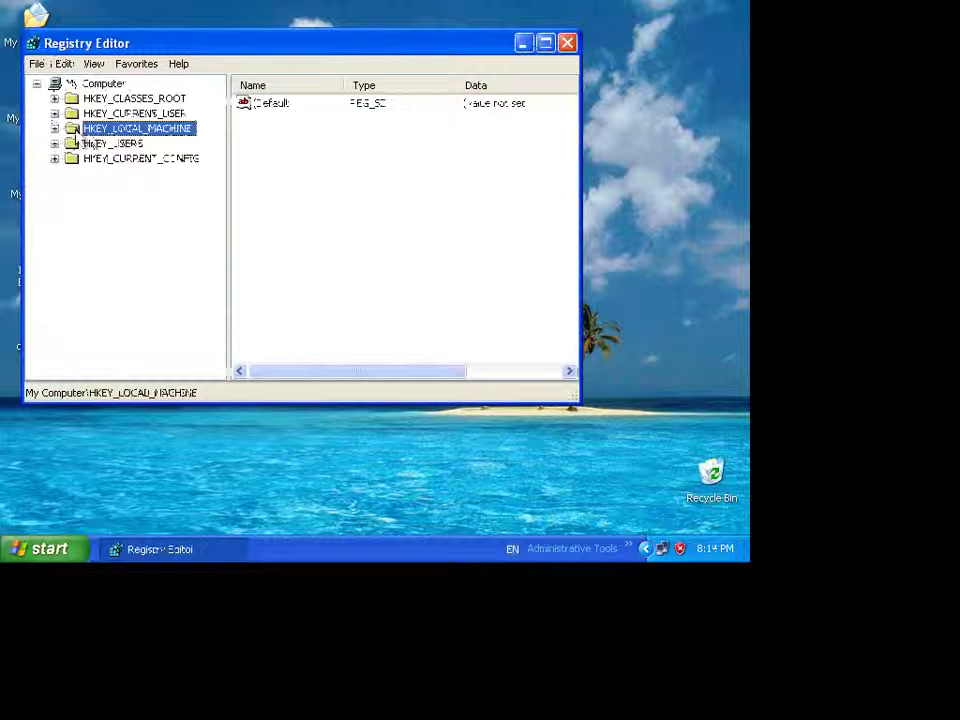
click(54, 128)
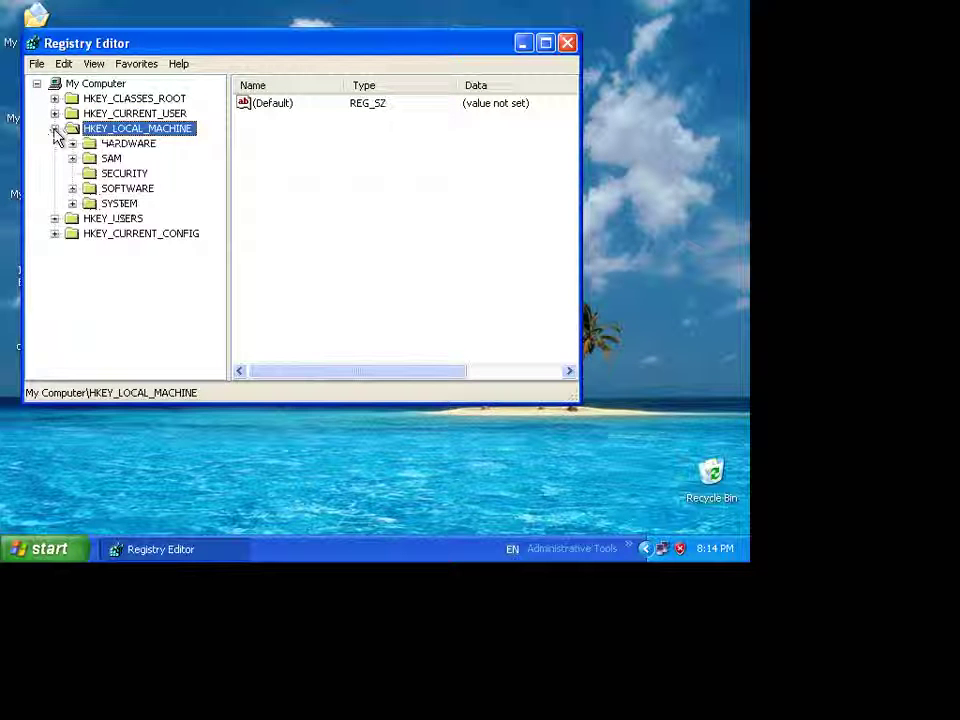
click(54, 128)
key(Up)
key(Down)
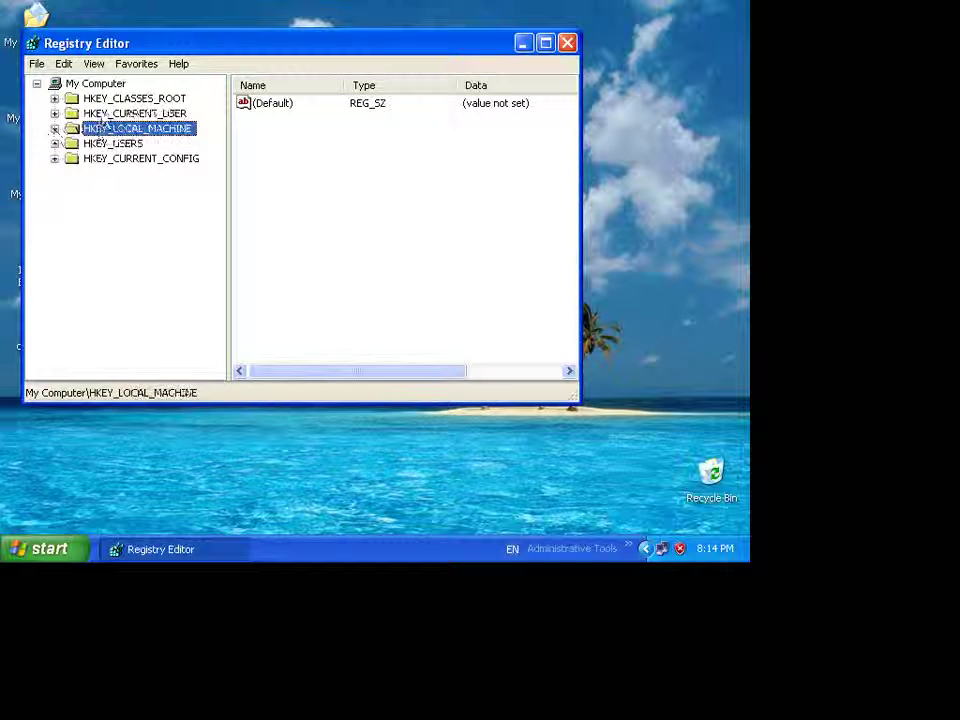
key(Up)
key(Down)
key(Up)
key(Down)
key(Up)
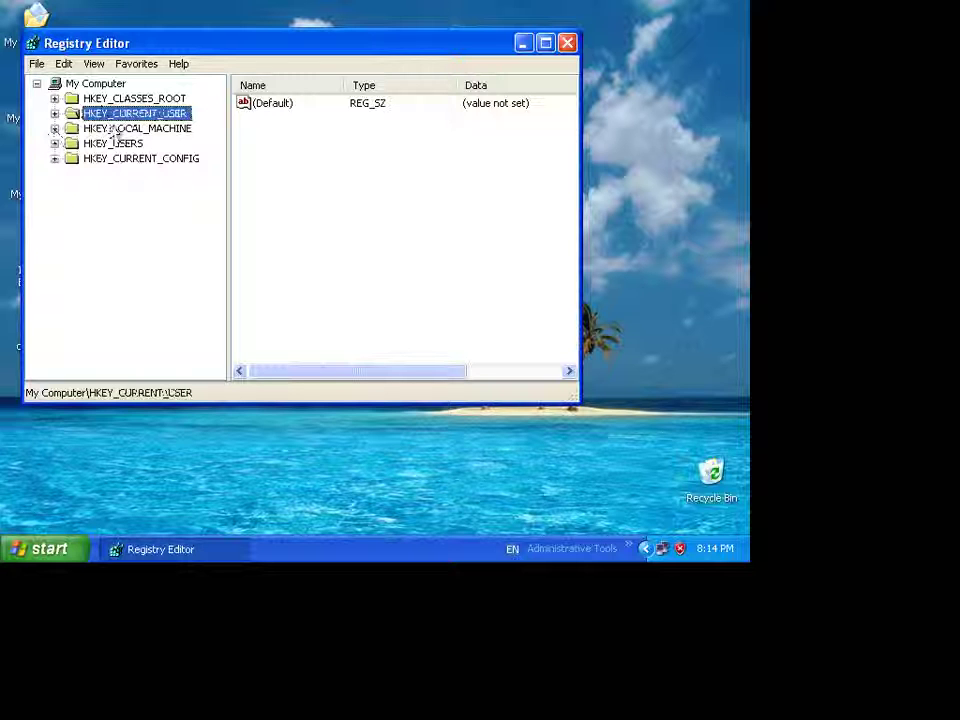
click(114, 131)
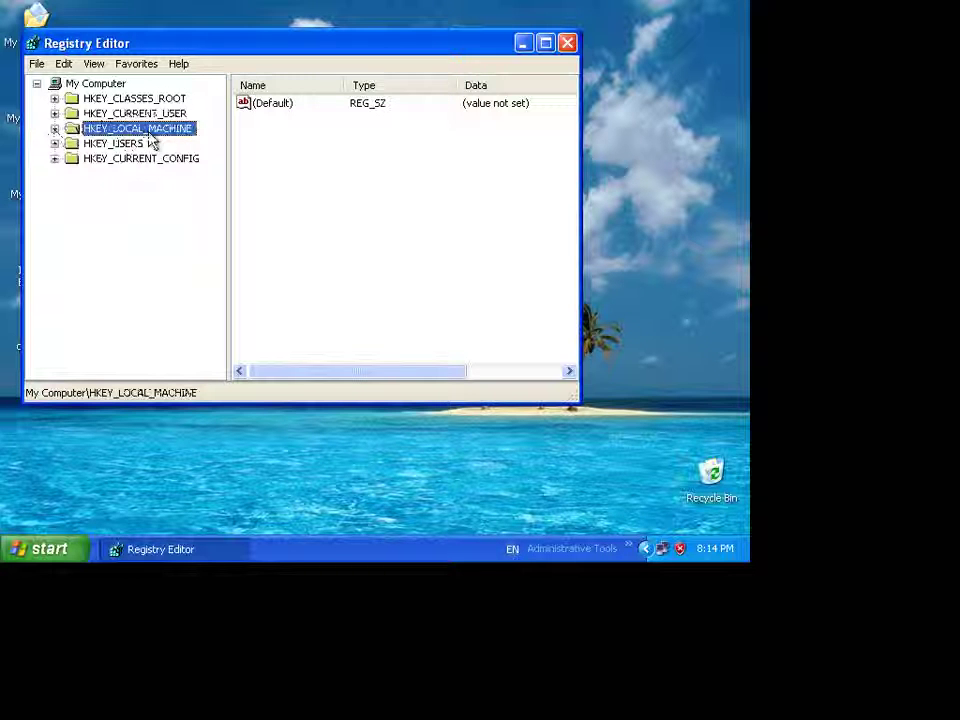
key(Up)
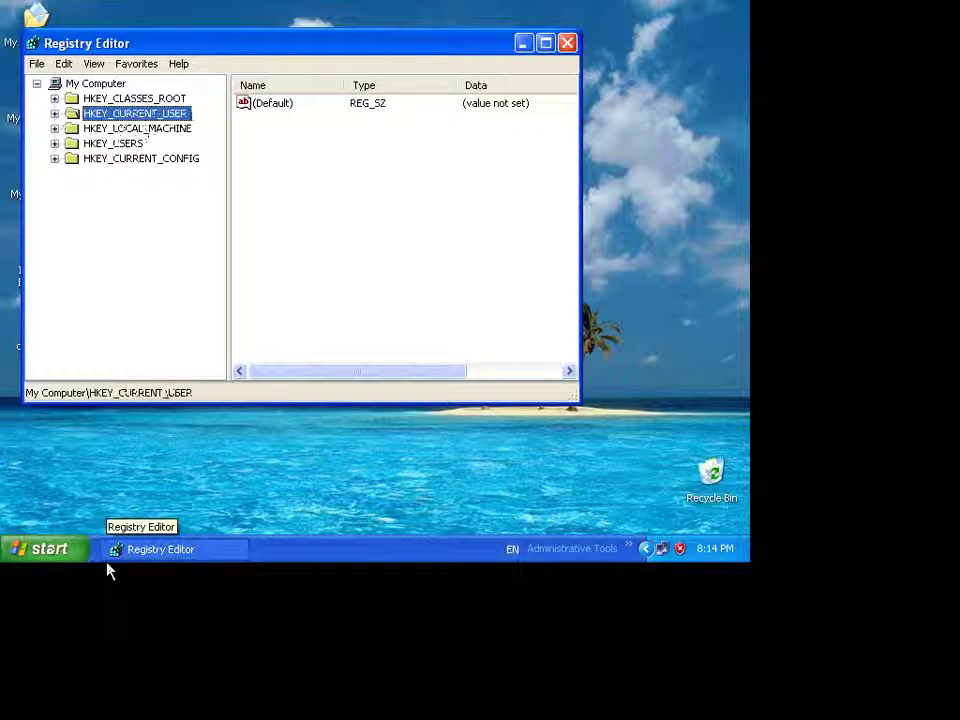
click(66, 558)
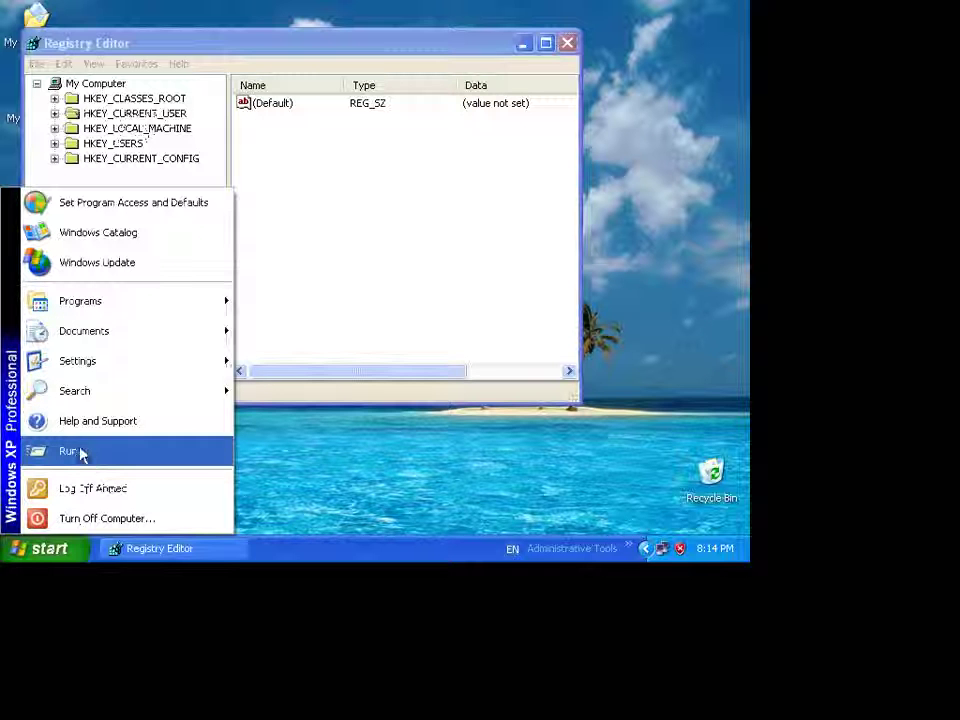
mouse_move(93, 391)
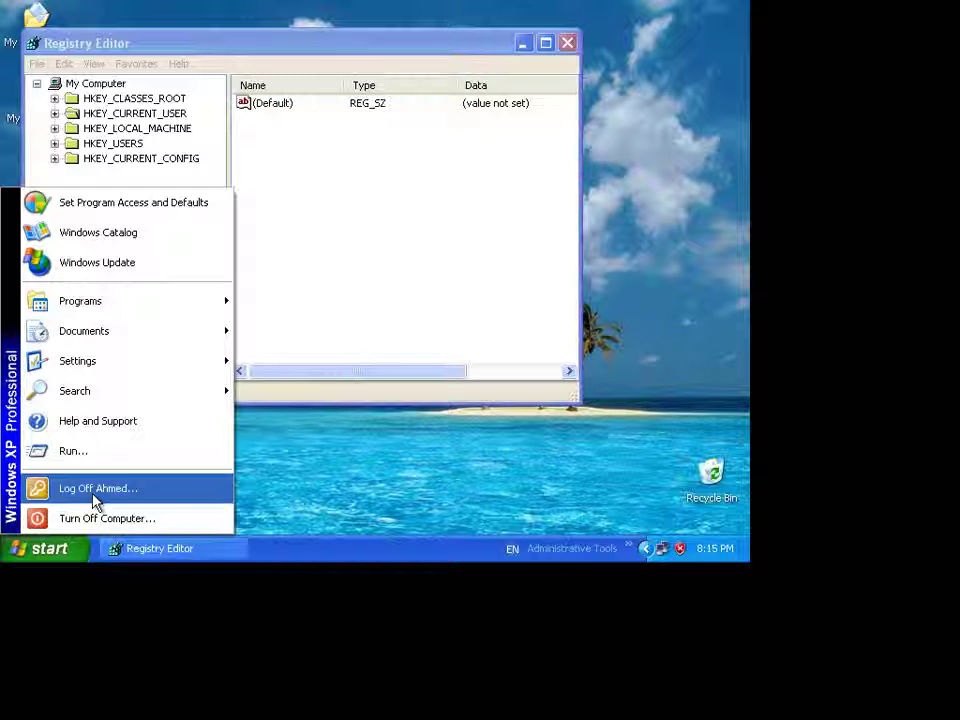
click(351, 204)
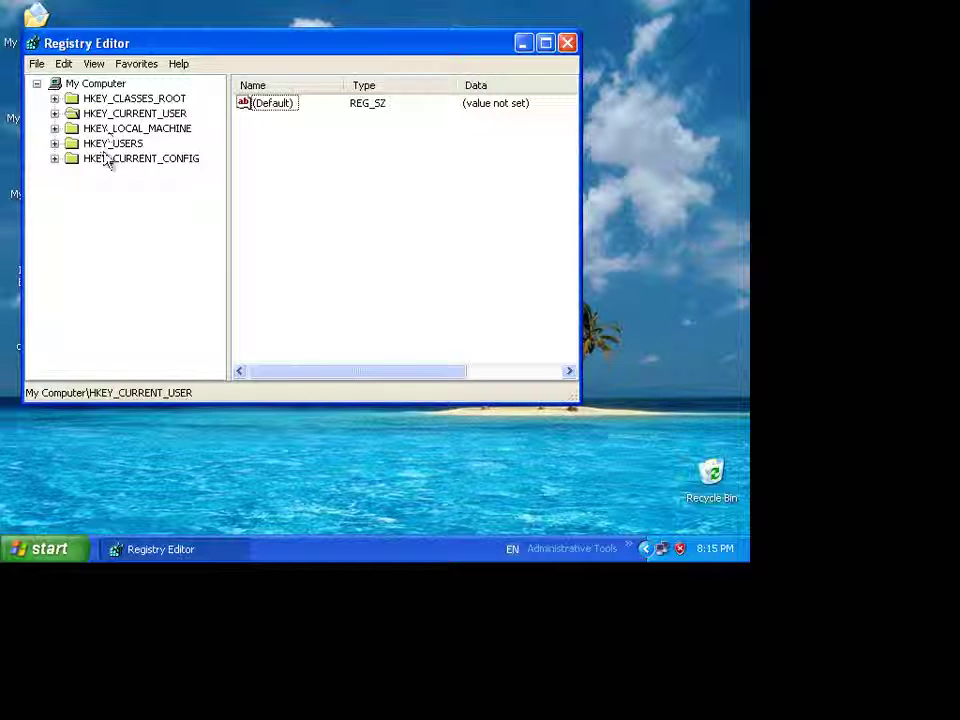
- Expand HKEY_LOCAL_MACHINE > SYSTEM > CurrentControlSet in the registry tree
click(54, 143)
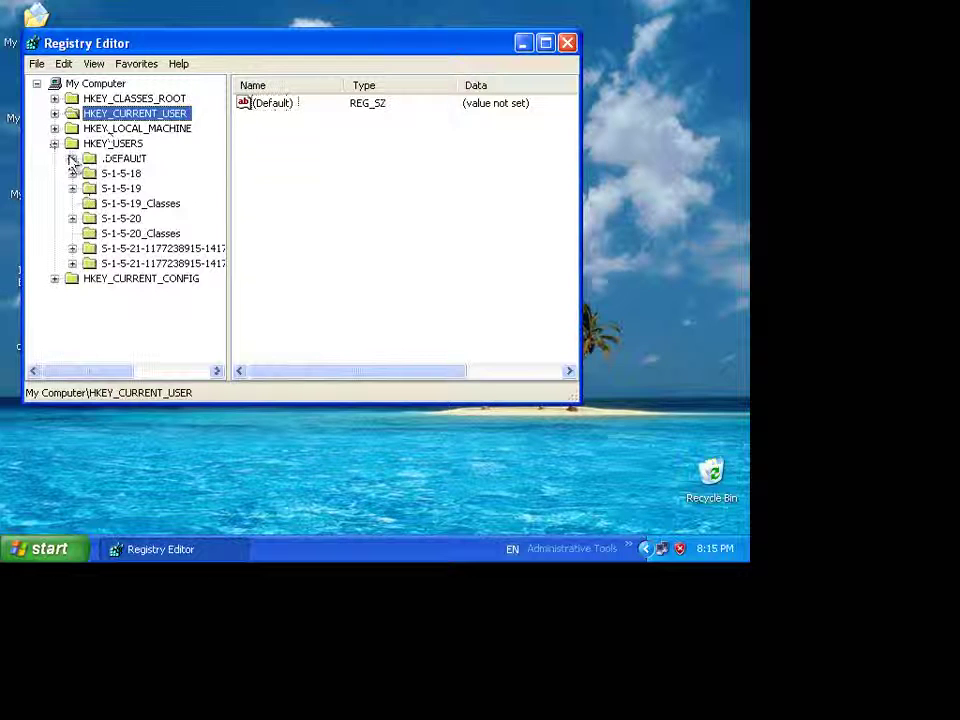
click(54, 143)
click(54, 128)
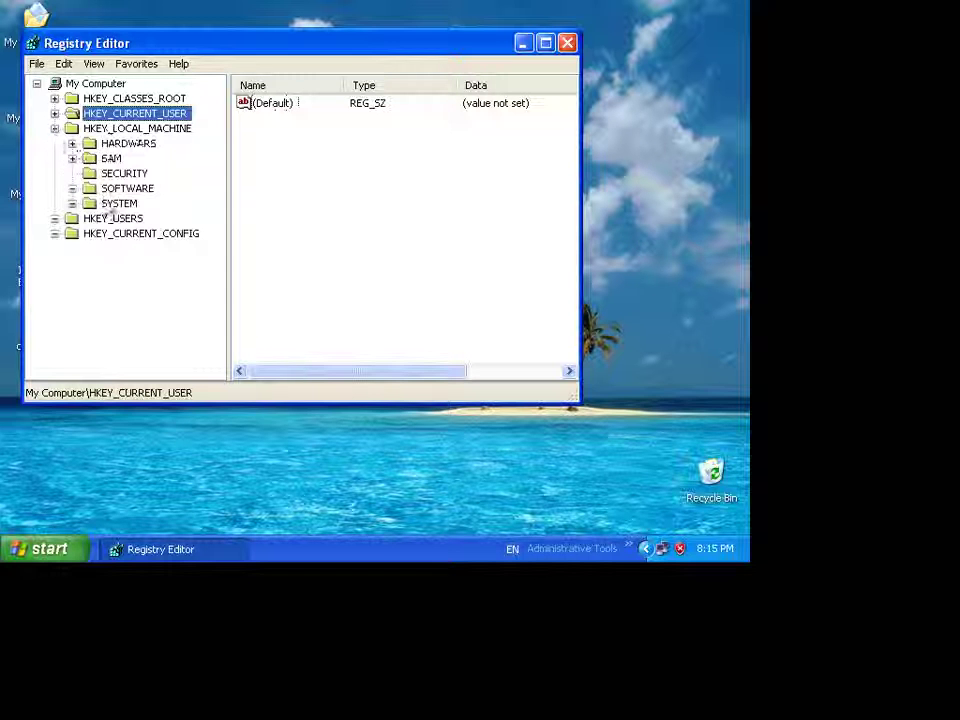
click(119, 203)
click(72, 203)
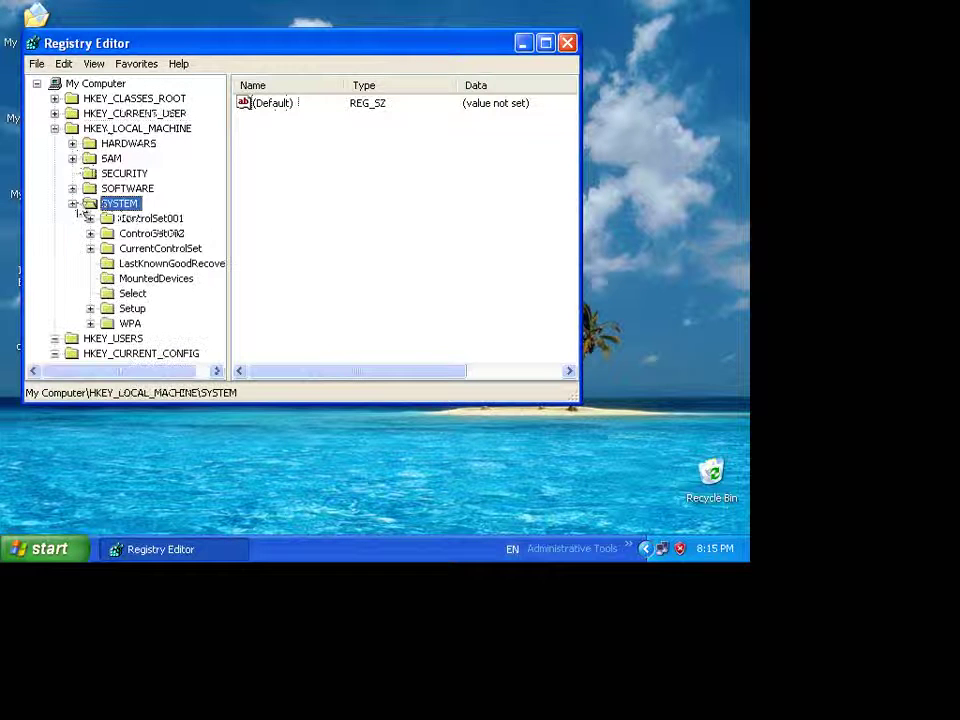
click(130, 248)
click(90, 248)
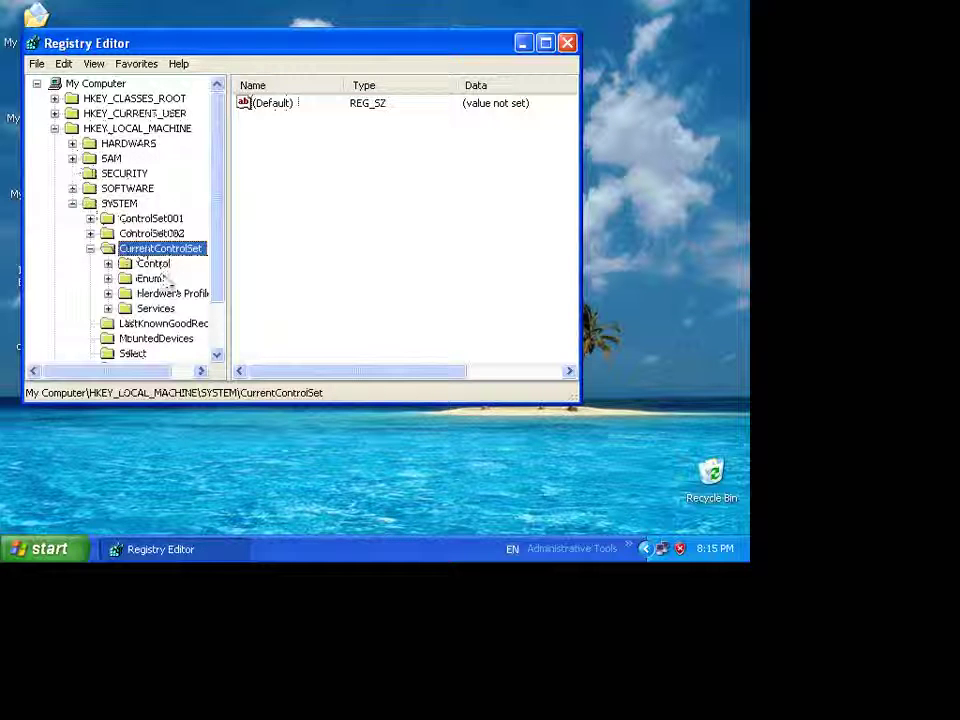
- Expand Services and inspect the Start value of the Abiosdsk service
click(172, 308)
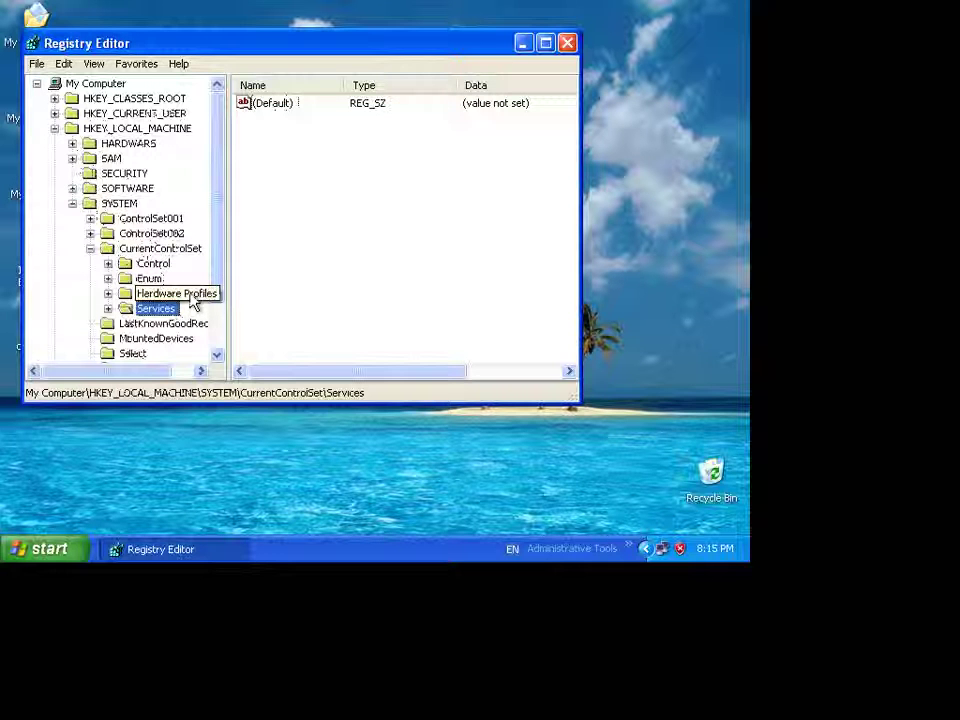
click(108, 308)
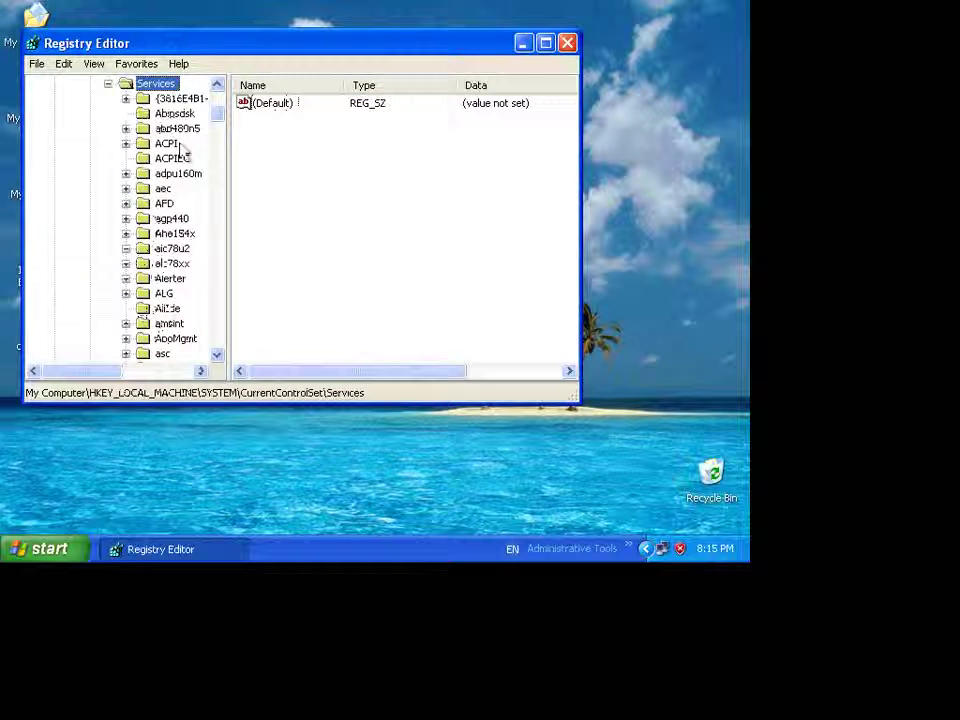
click(108, 84)
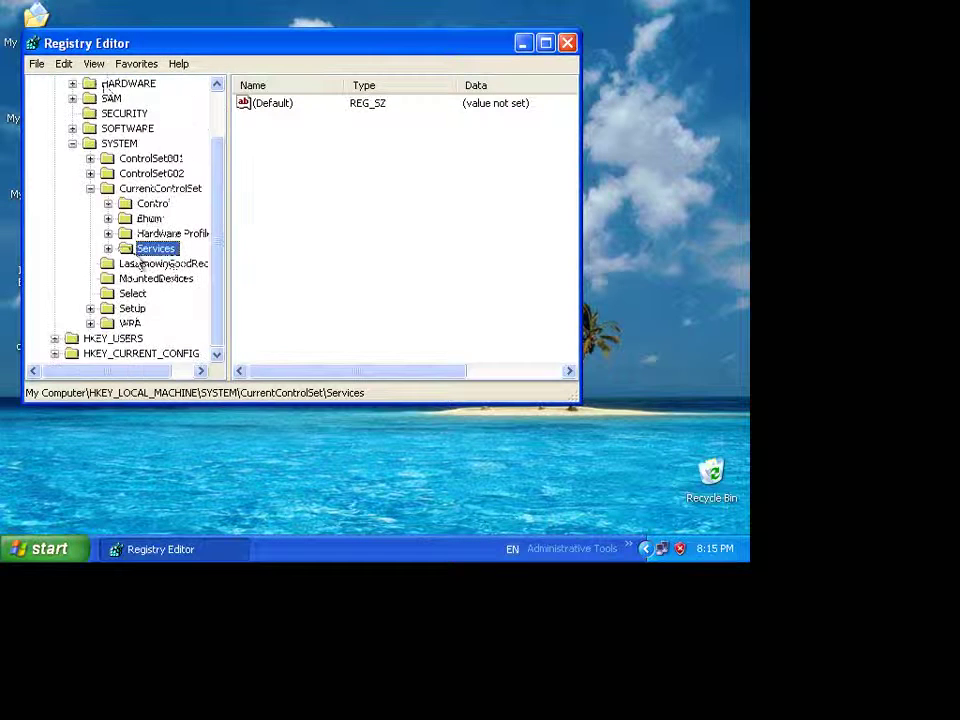
click(109, 247)
click(174, 113)
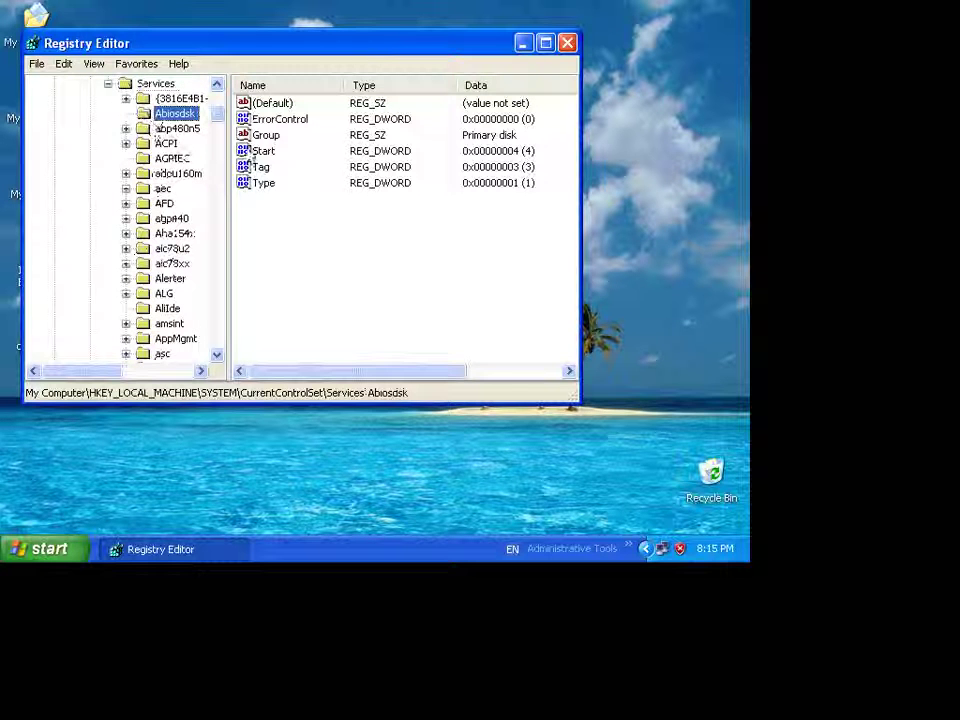
click(262, 151)
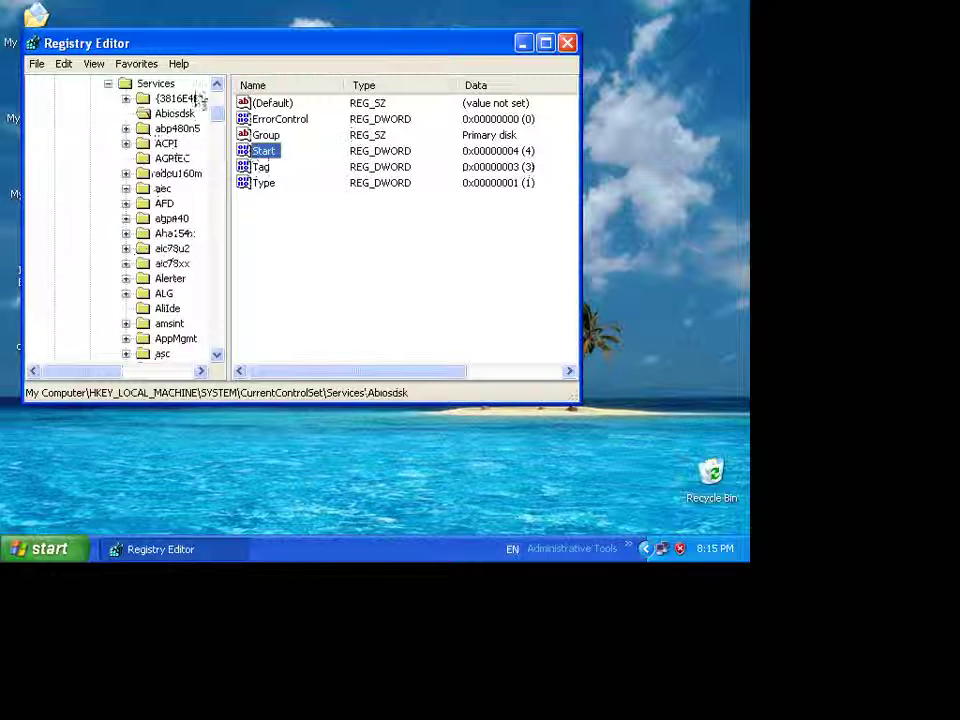
- Collapse the tree back to HKEY_LOCAL_MACHINE and minimize Registry Editor
click(108, 84)
click(72, 143)
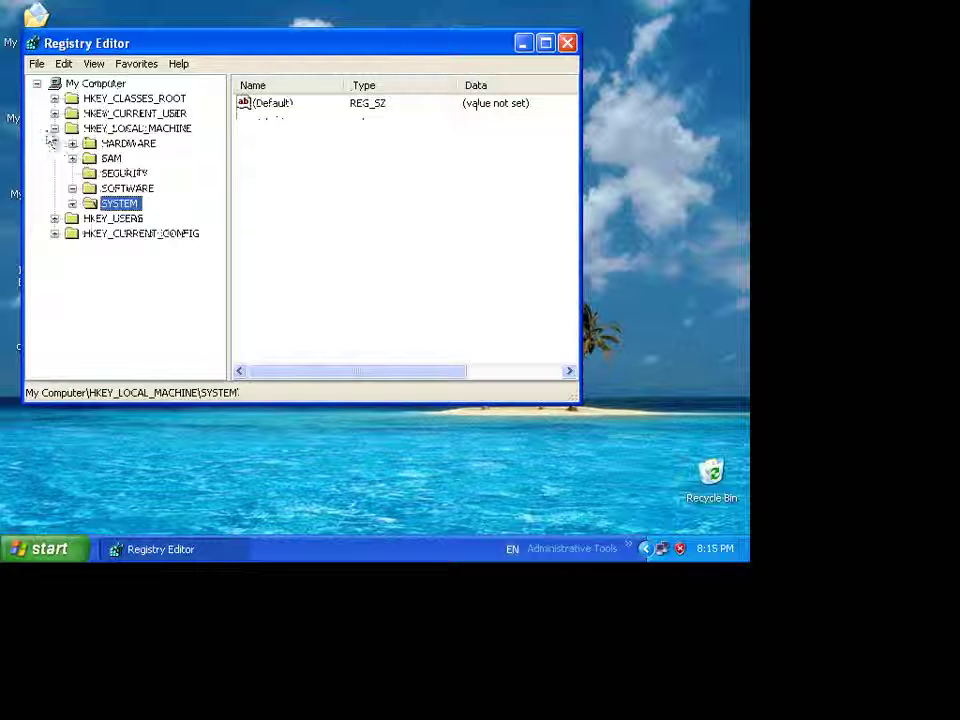
click(54, 128)
click(523, 44)
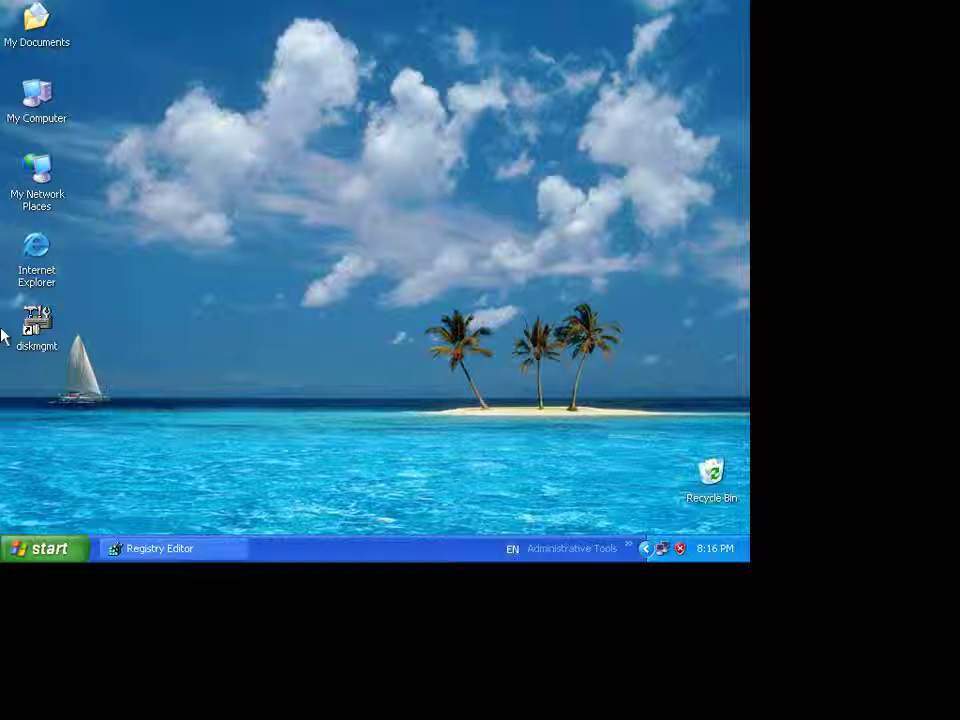
- In My Computer's System Properties, leave remote connections disallowed on the Remote tab and apply
right_click(34, 118)
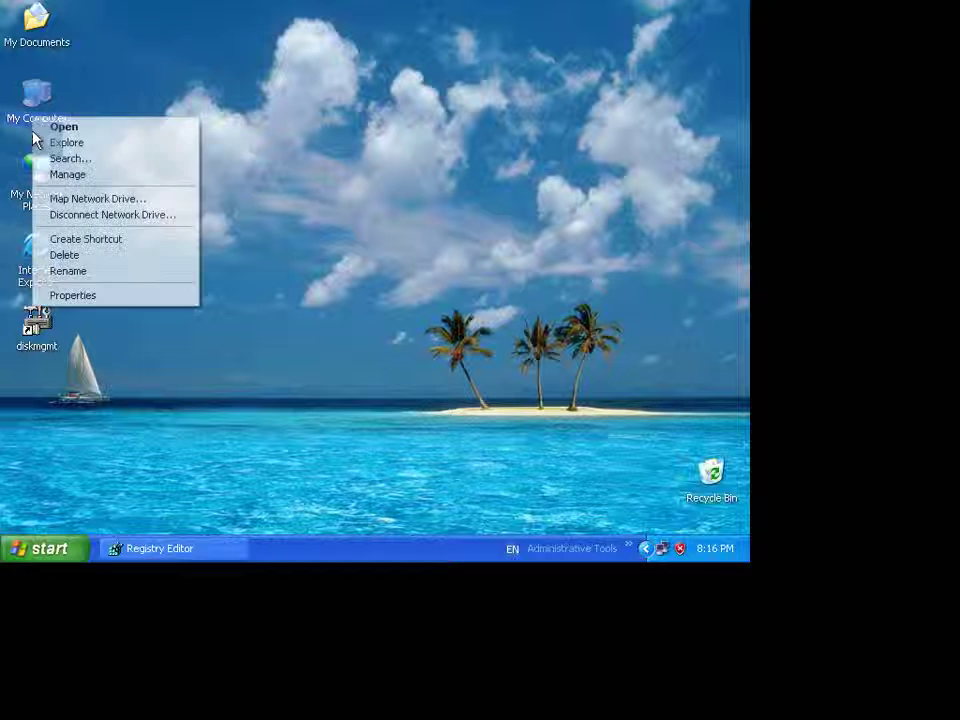
click(90, 300)
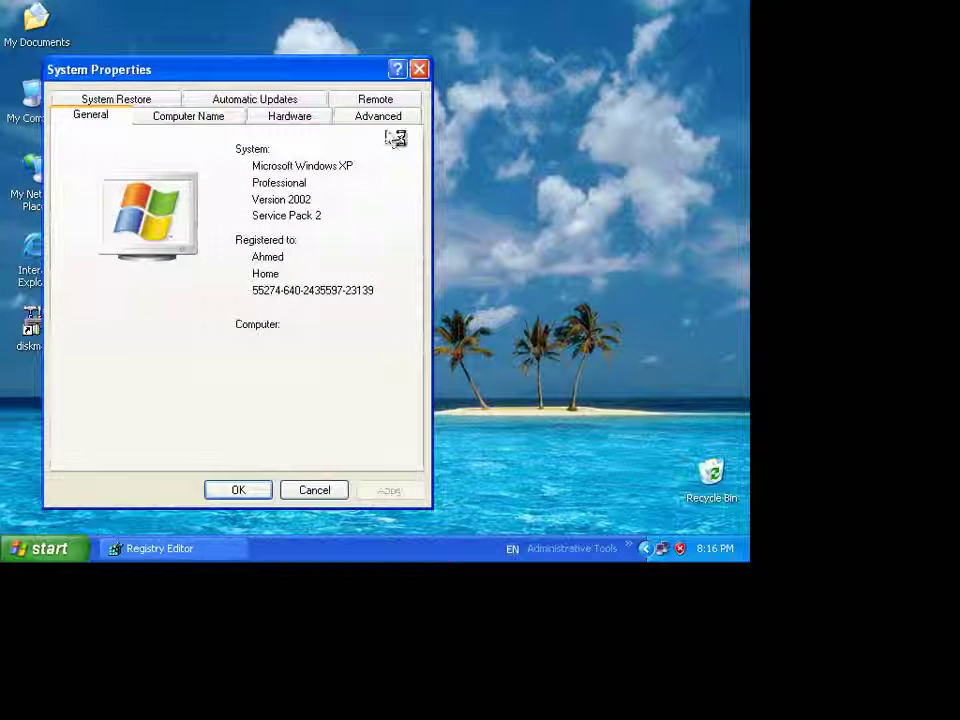
click(376, 100)
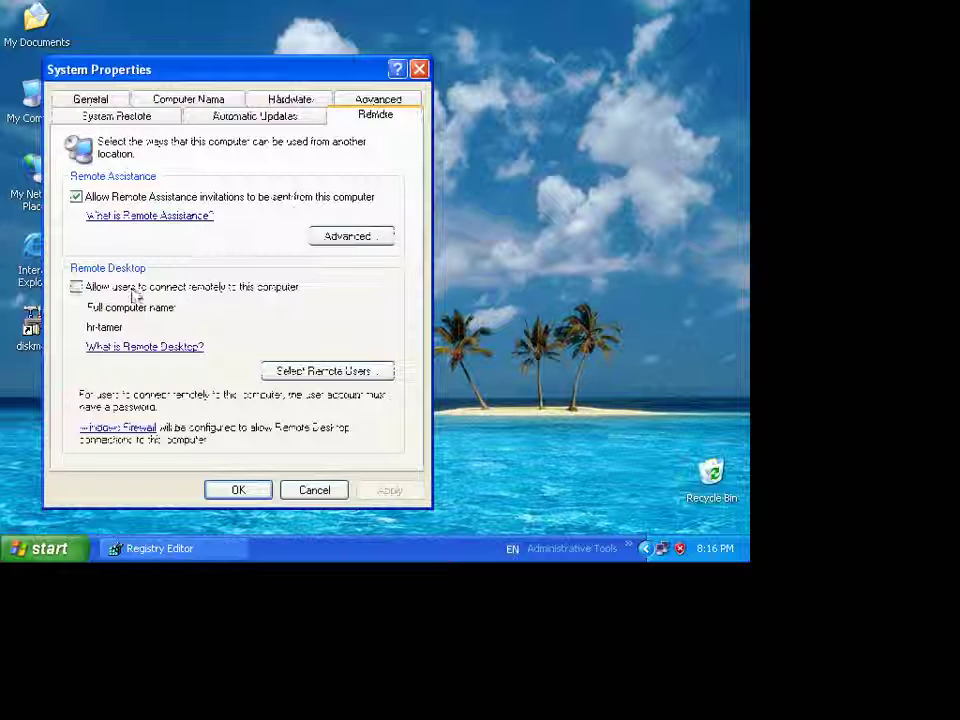
click(181, 290)
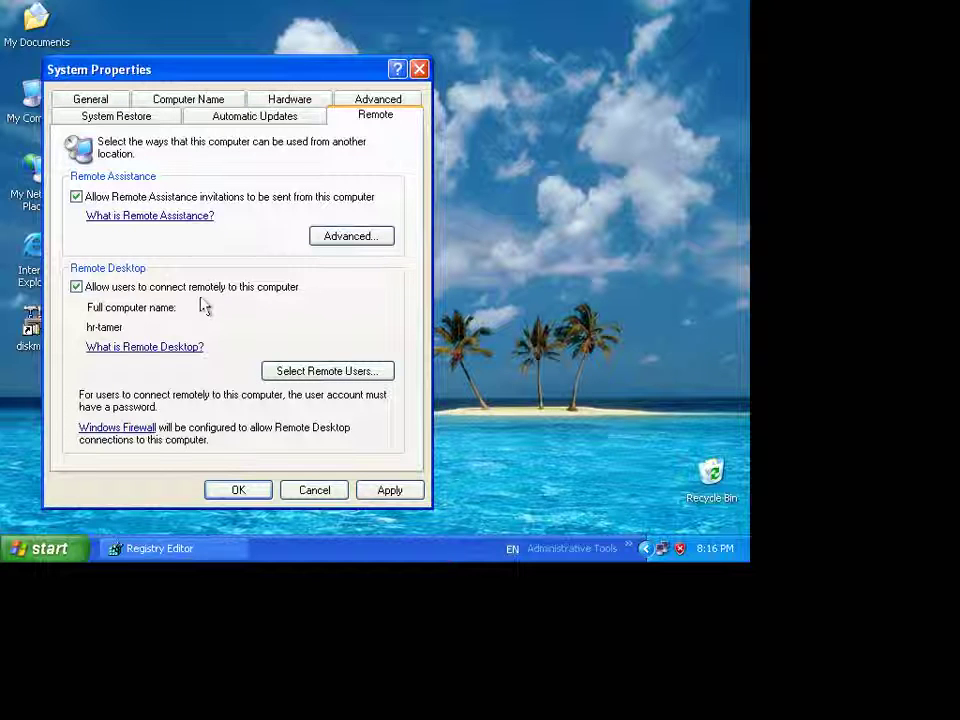
click(203, 288)
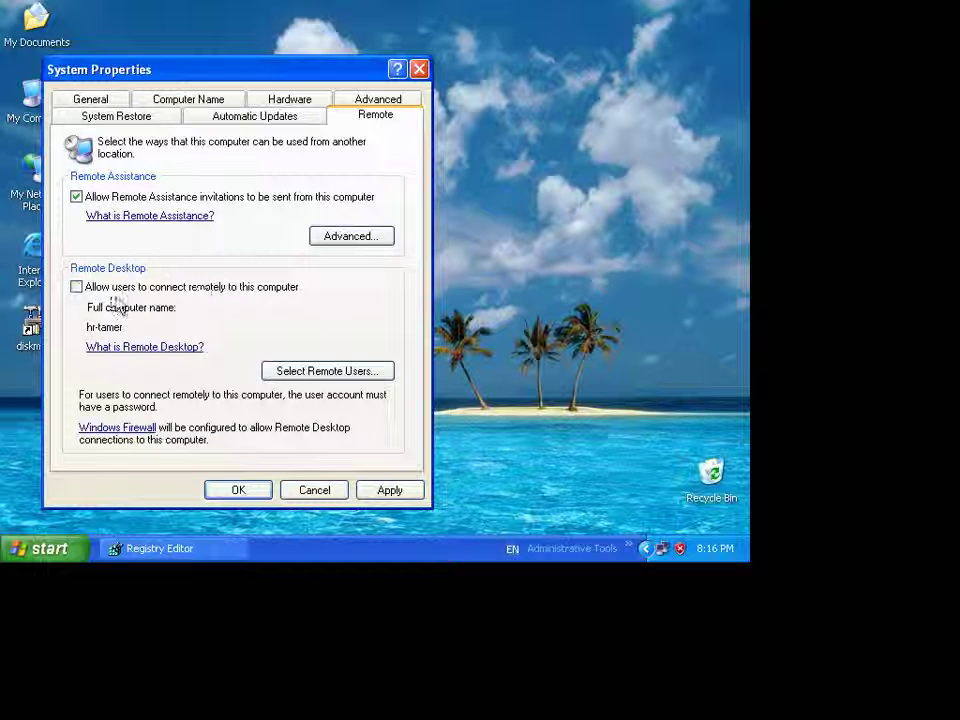
click(388, 490)
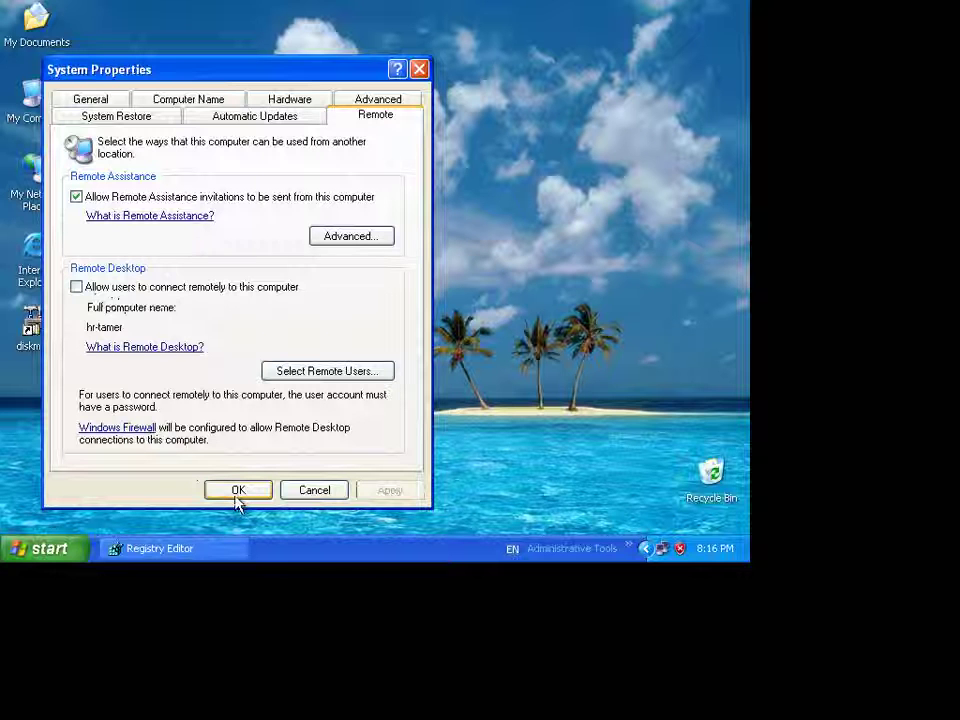
click(237, 494)
- Restore Registry Editor and navigate to SYSTEM\CurrentControlSet\Control\Terminal Server
click(178, 555)
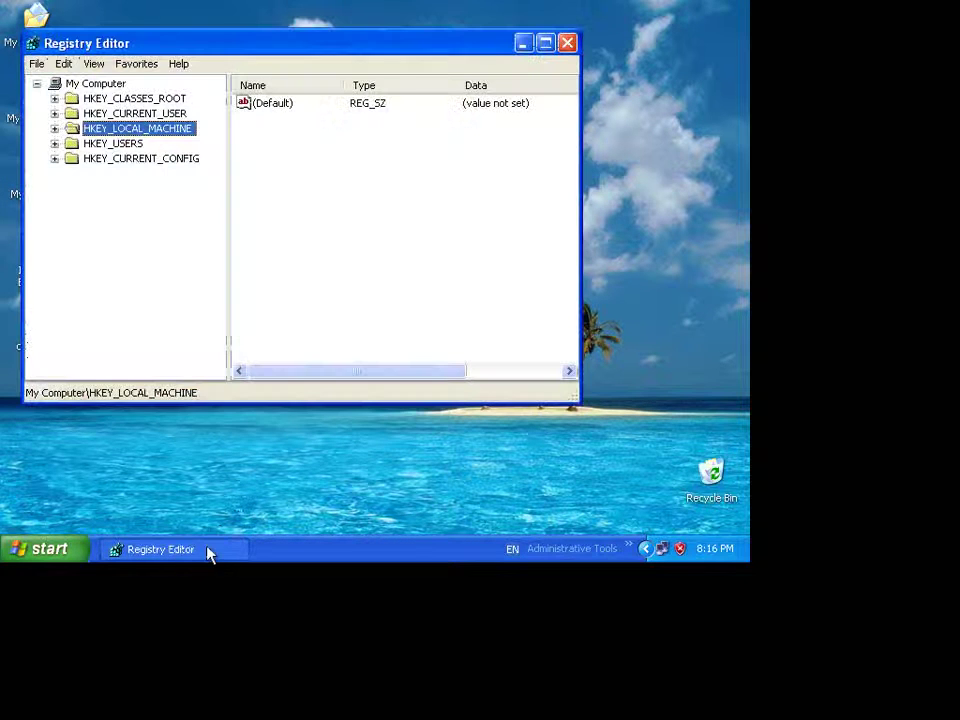
click(55, 129)
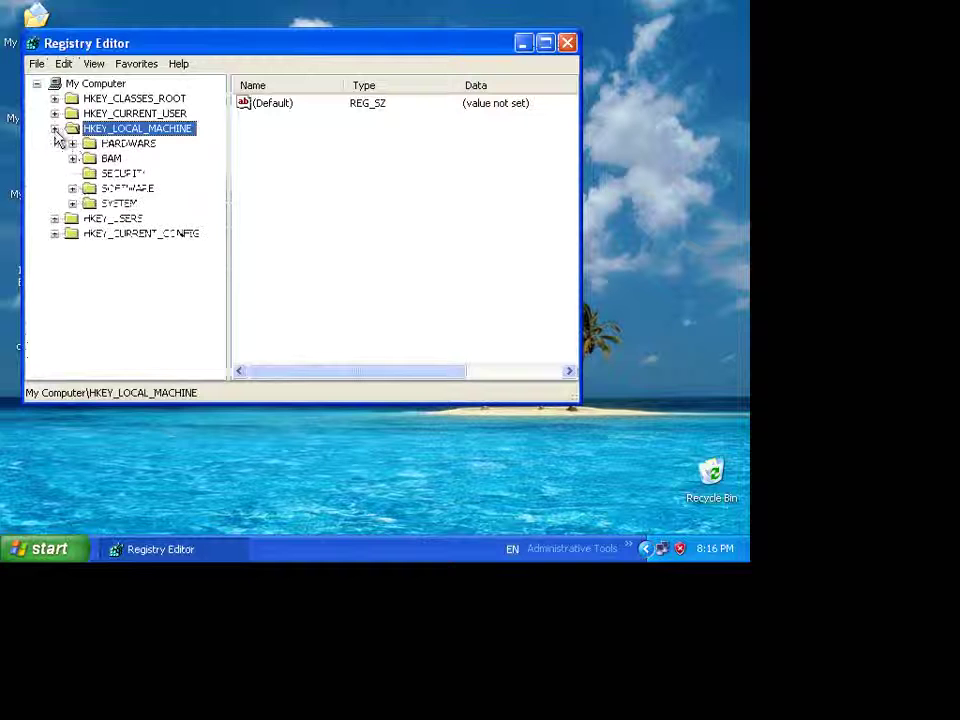
key(Down)
key(Down)
key(Down)
key(Down)
key(Down)
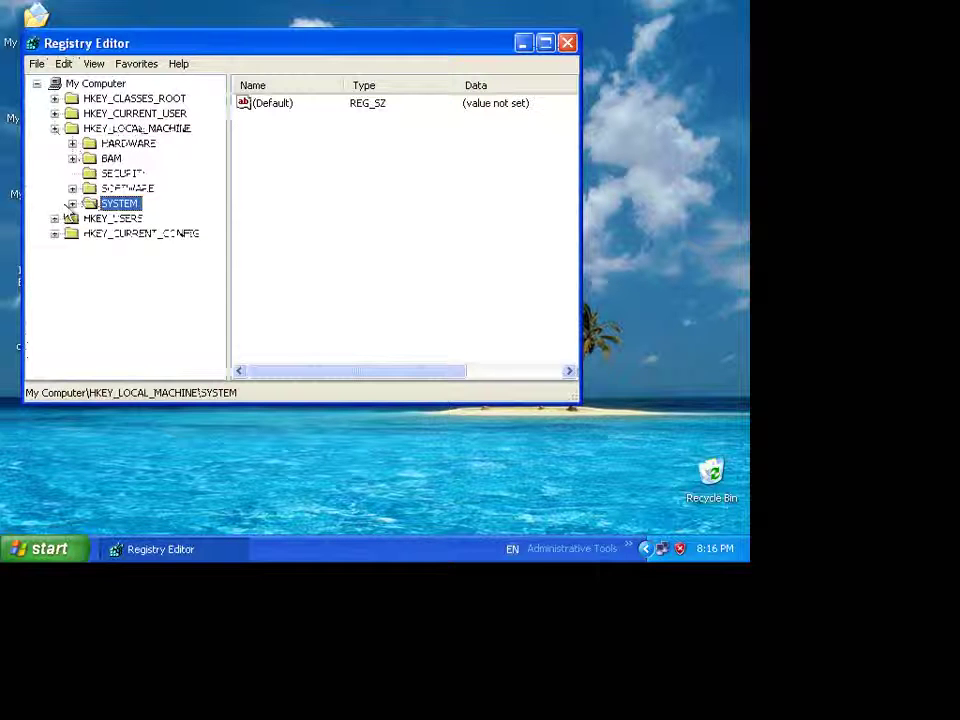
click(72, 203)
click(160, 219)
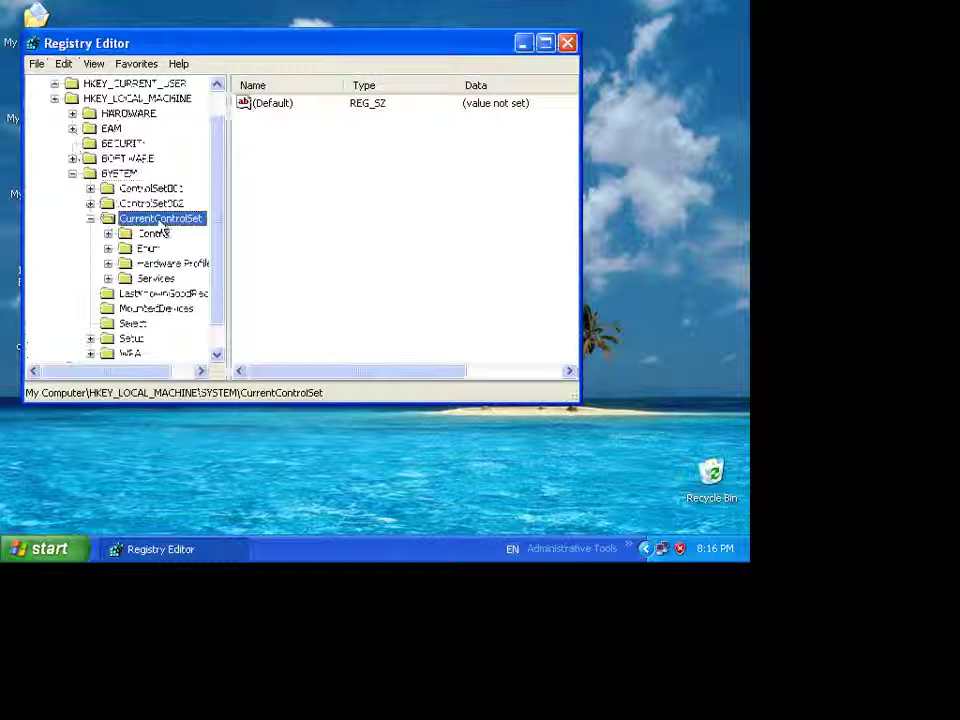
click(121, 236)
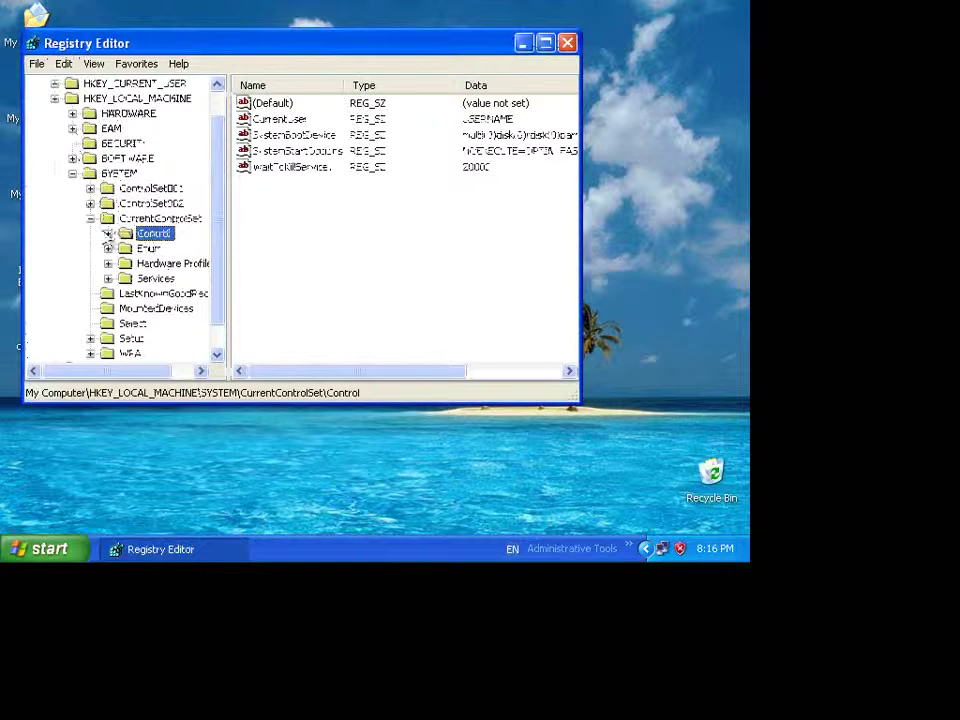
click(108, 233)
click(175, 188)
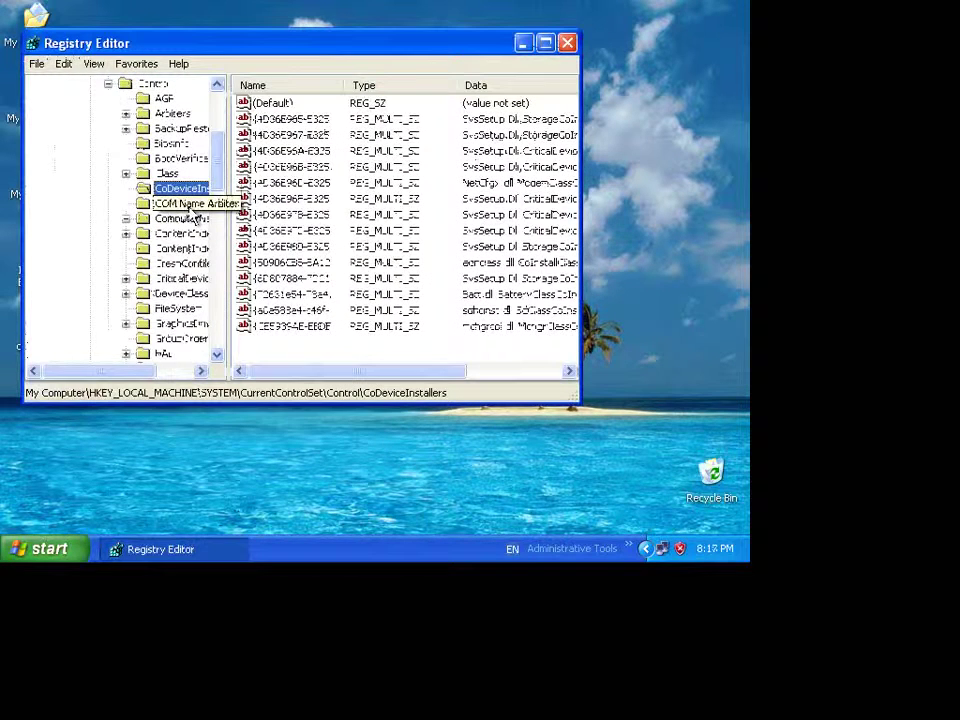
key(t)
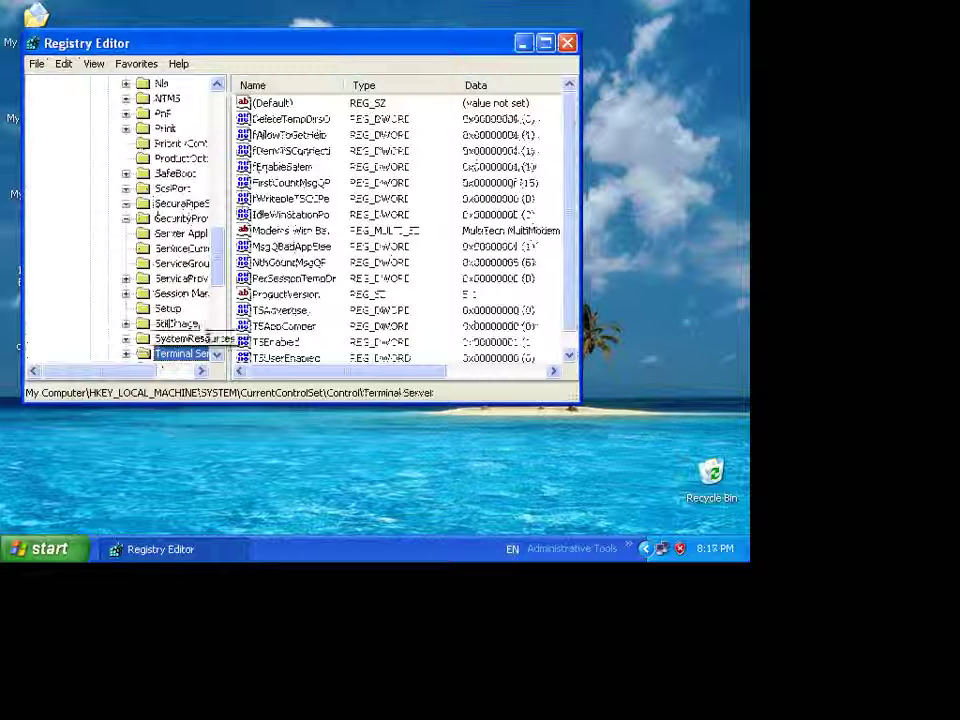
- Widen the name column and open fDenyTSConnections for editing
click(300, 153)
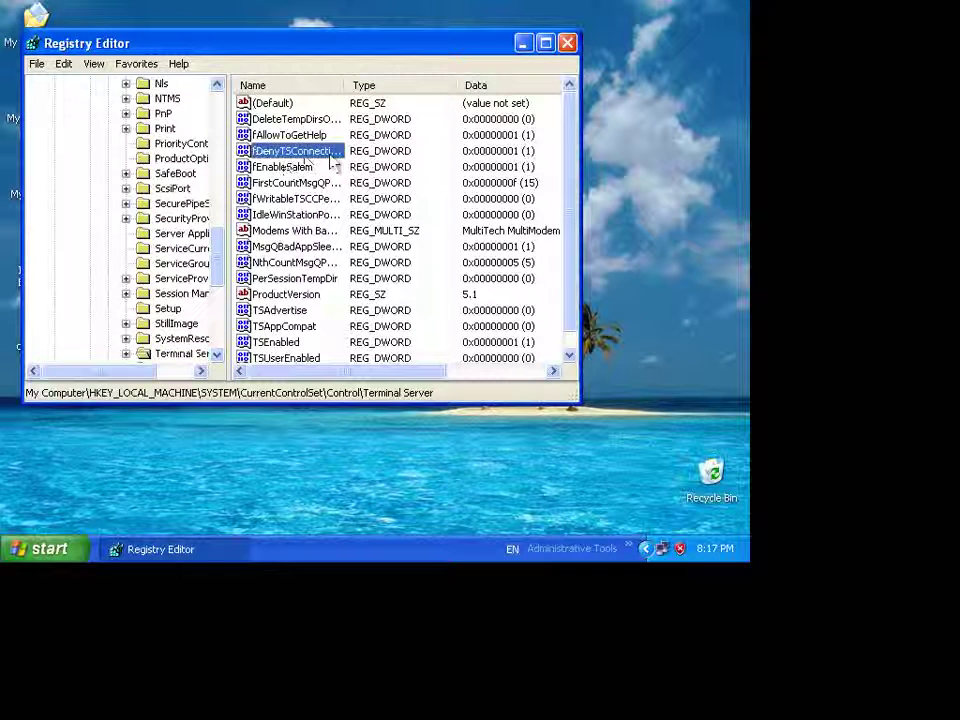
double_click(344, 85)
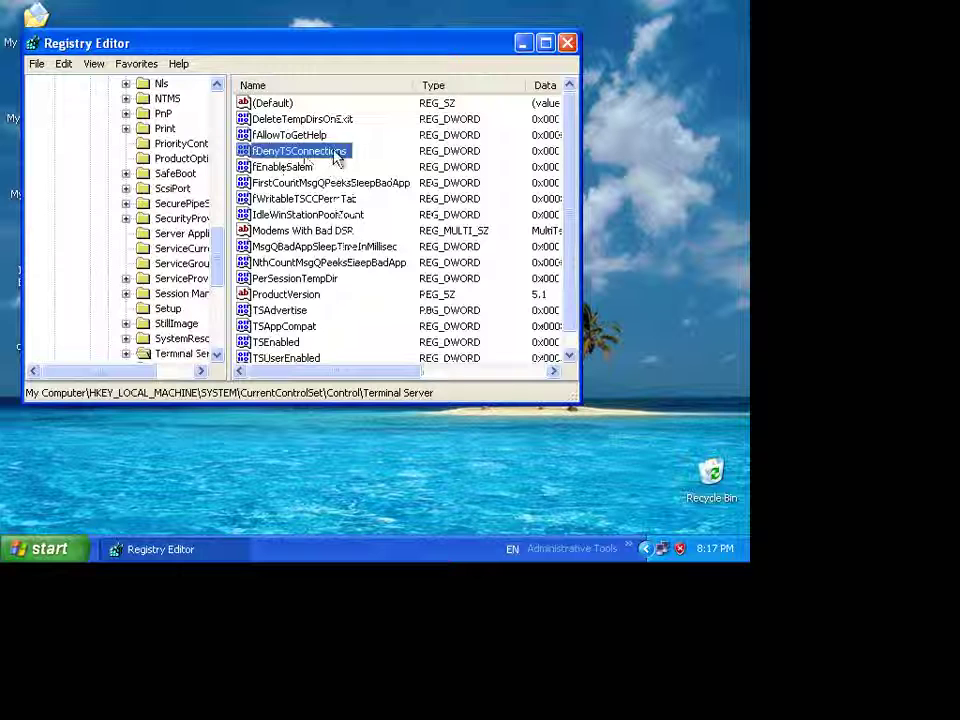
double_click(334, 152)
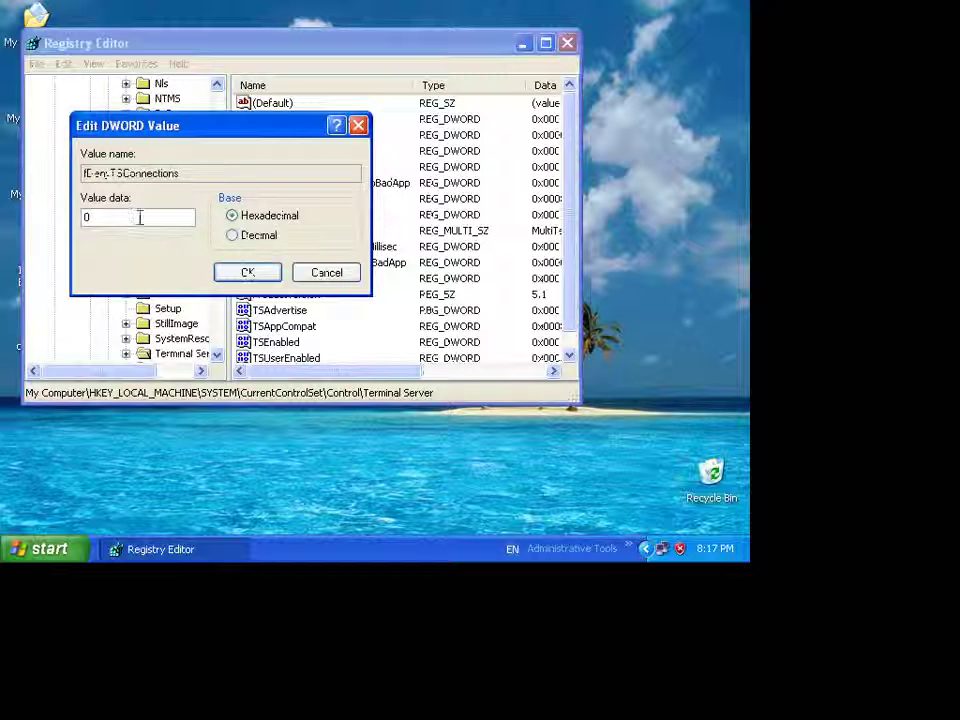
- Save fDenyTSConnections as 0 and check the Remote tab in System Properties
click(247, 272)
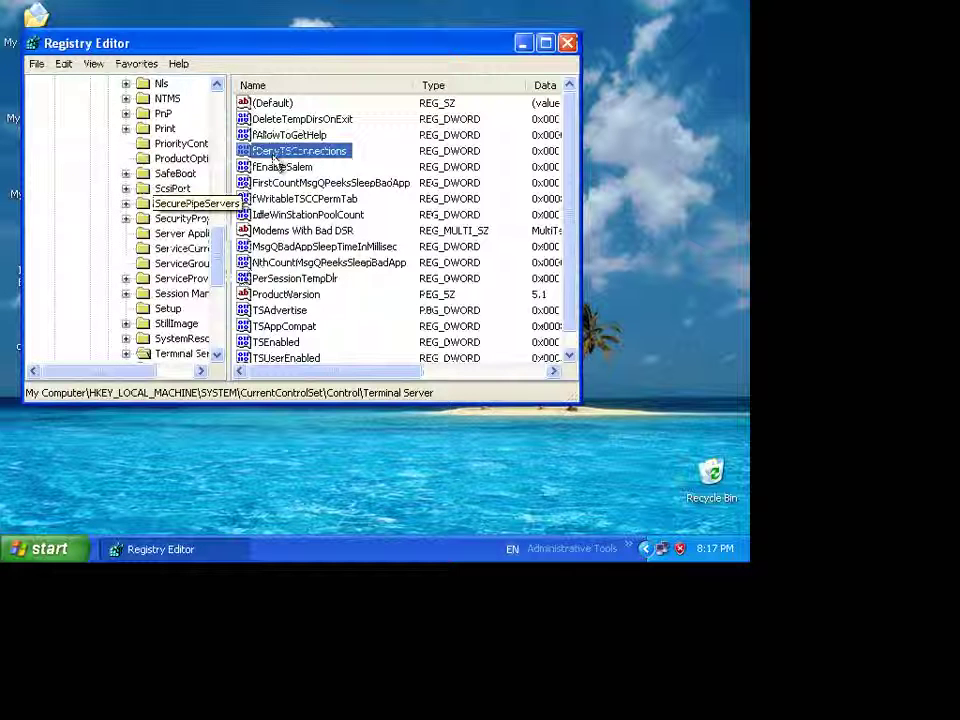
click(521, 47)
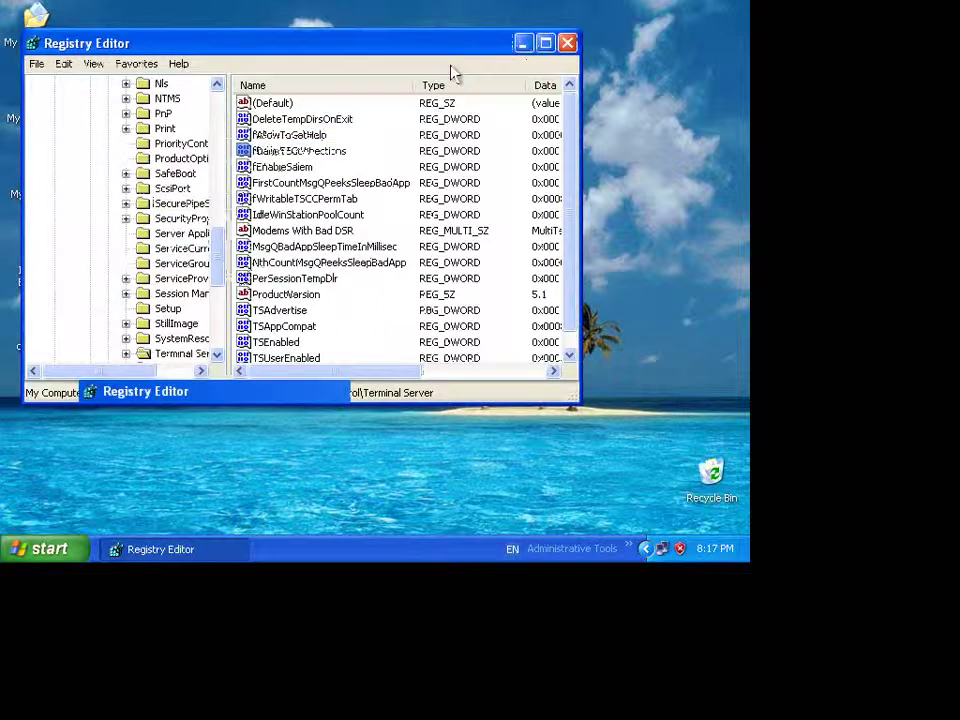
right_click(22, 90)
click(82, 267)
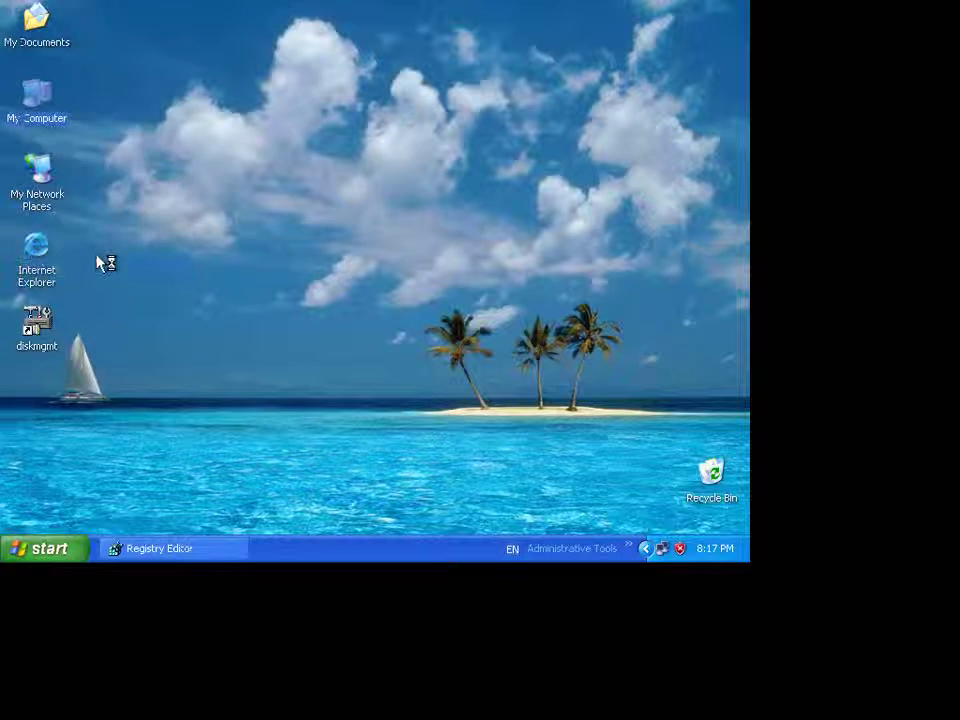
click(411, 124)
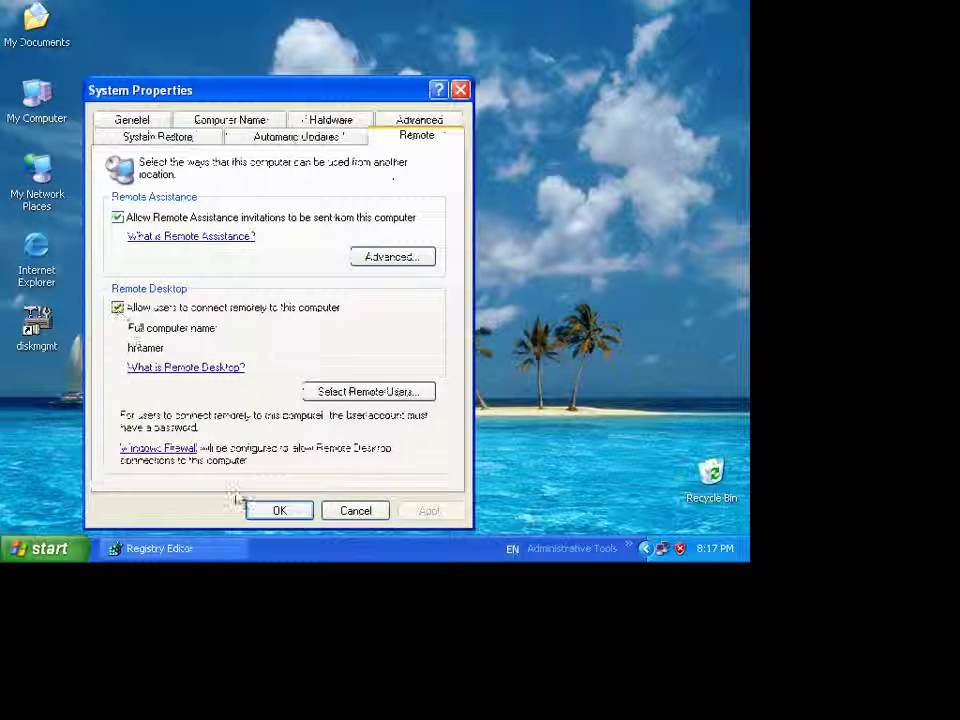
click(270, 513)
- Set fDenyTSConnections back to 1 and minimize Registry Editor
click(224, 556)
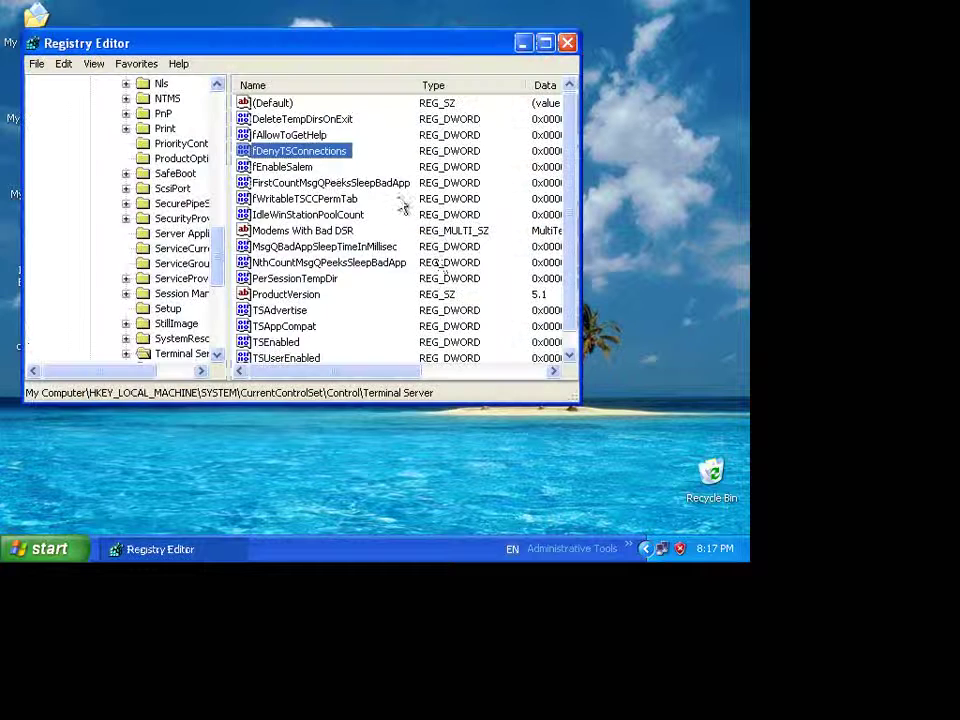
double_click(324, 153)
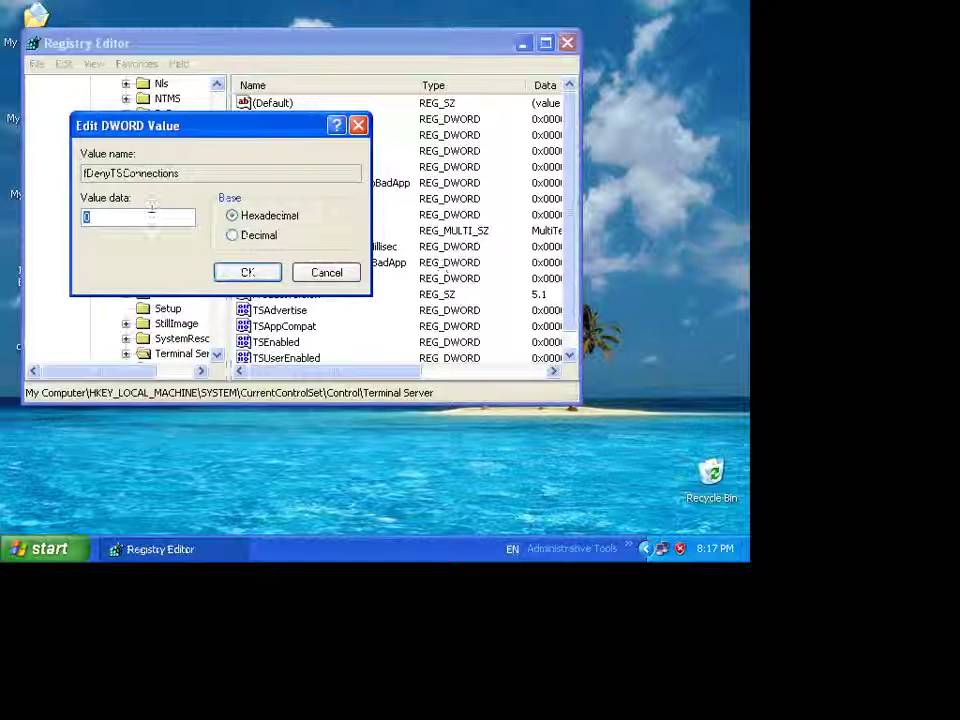
text(1)
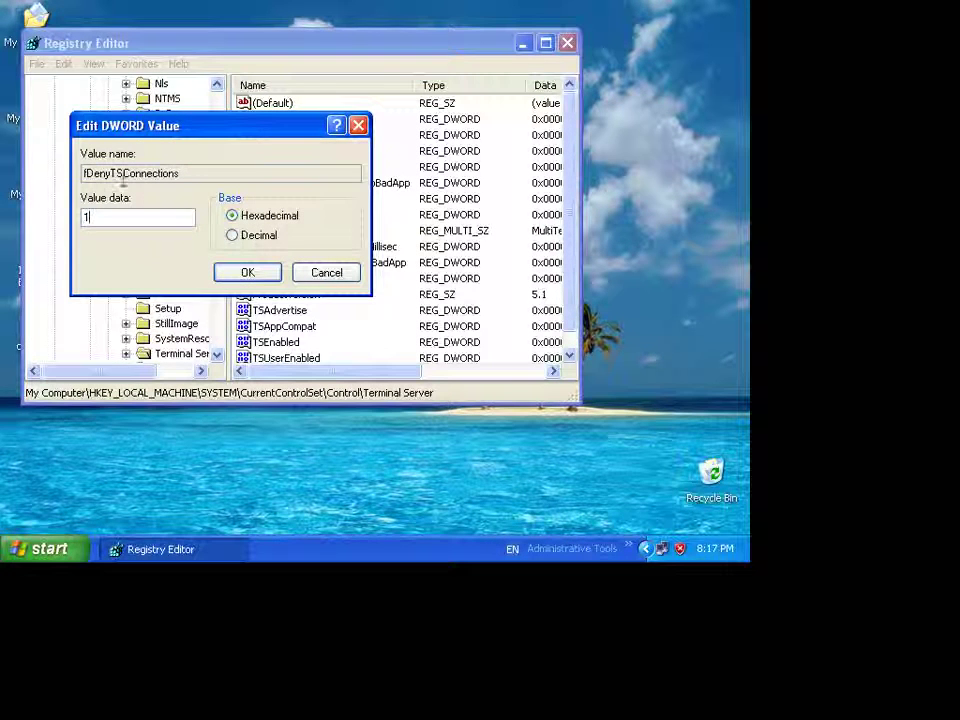
click(259, 276)
click(523, 43)
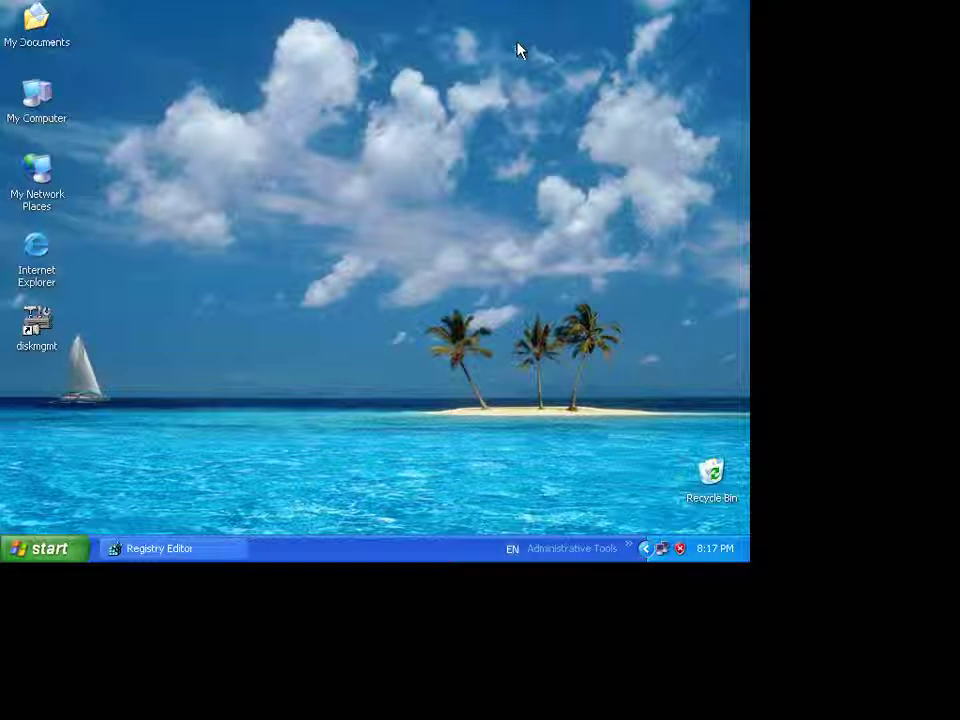
right_click(16, 107)
click(72, 217)
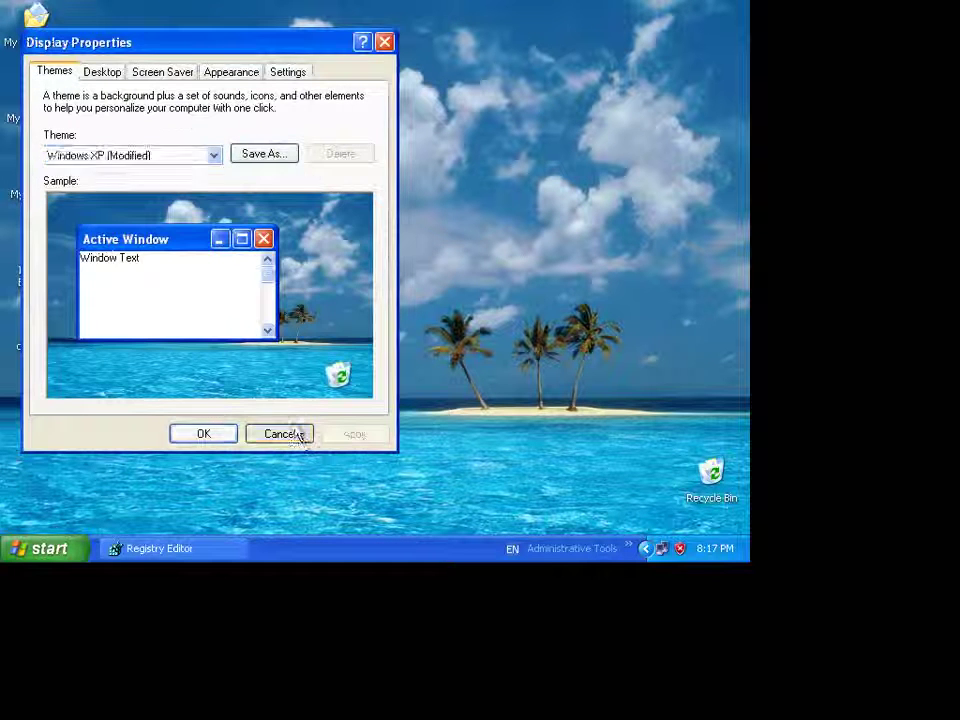
click(300, 435)
right_click(35, 90)
click(95, 267)
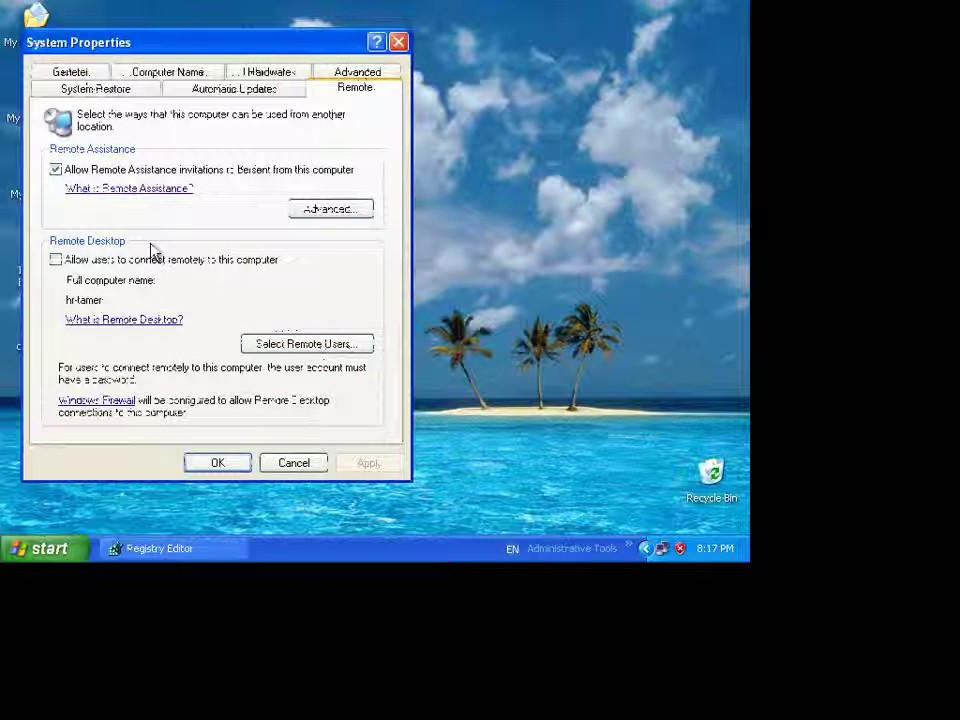
click(294, 464)
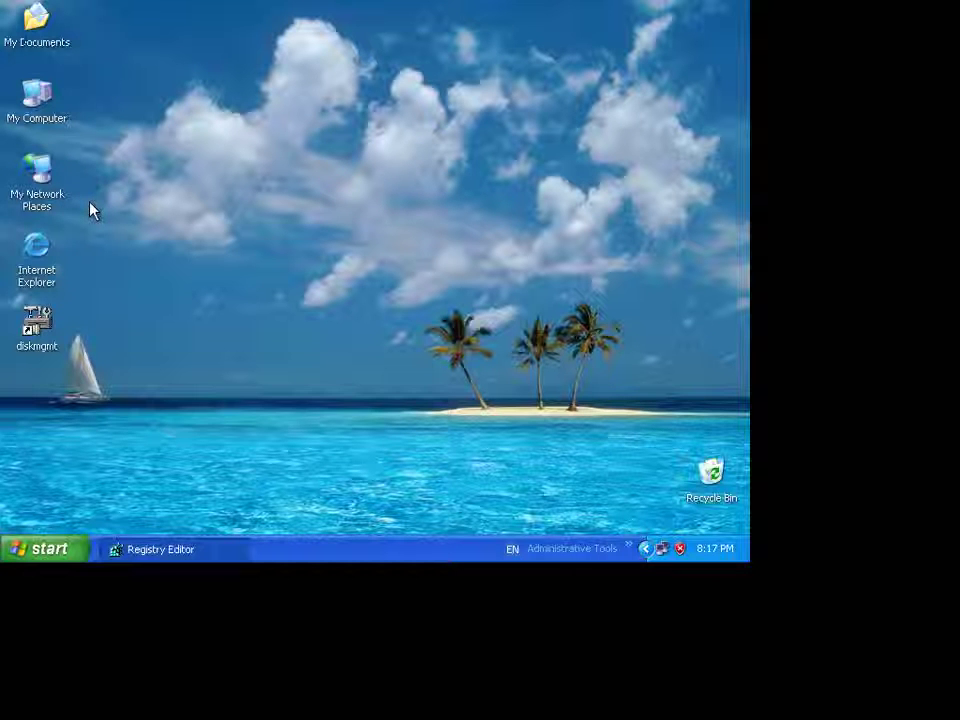
- Restore Registry Editor, view Server Applications, then fold the Control key to show its values
click(170, 550)
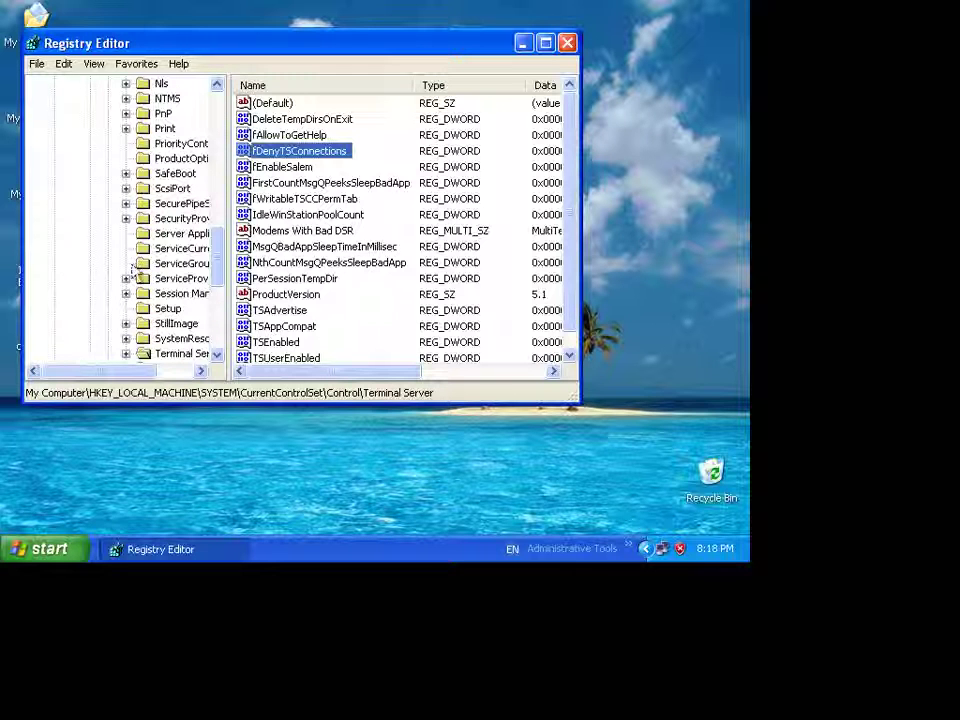
click(186, 233)
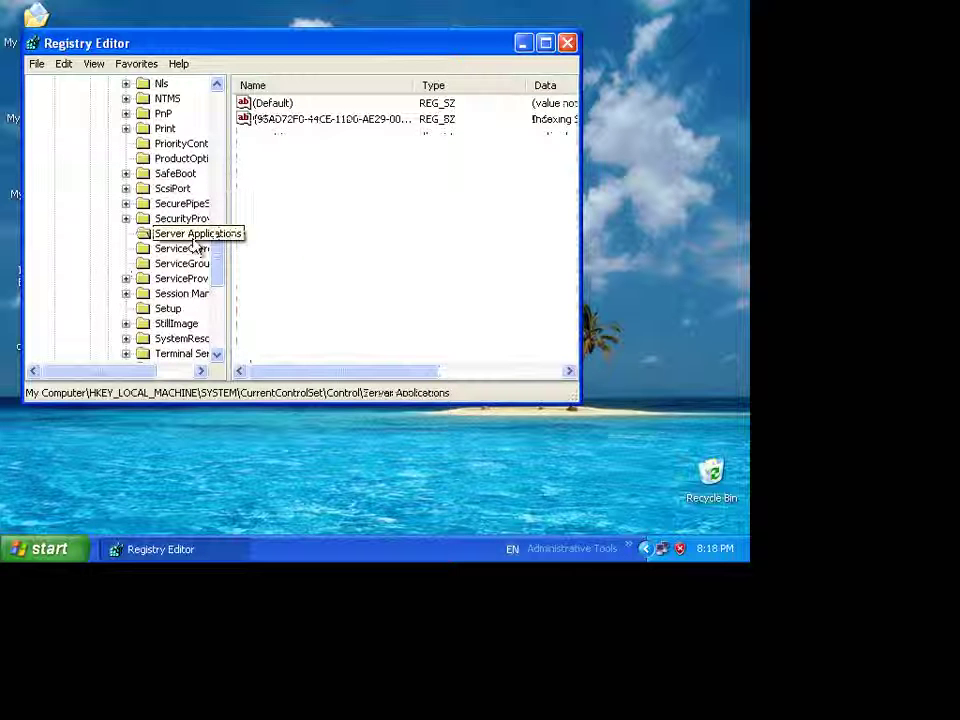
drag(221, 272, 221, 141)
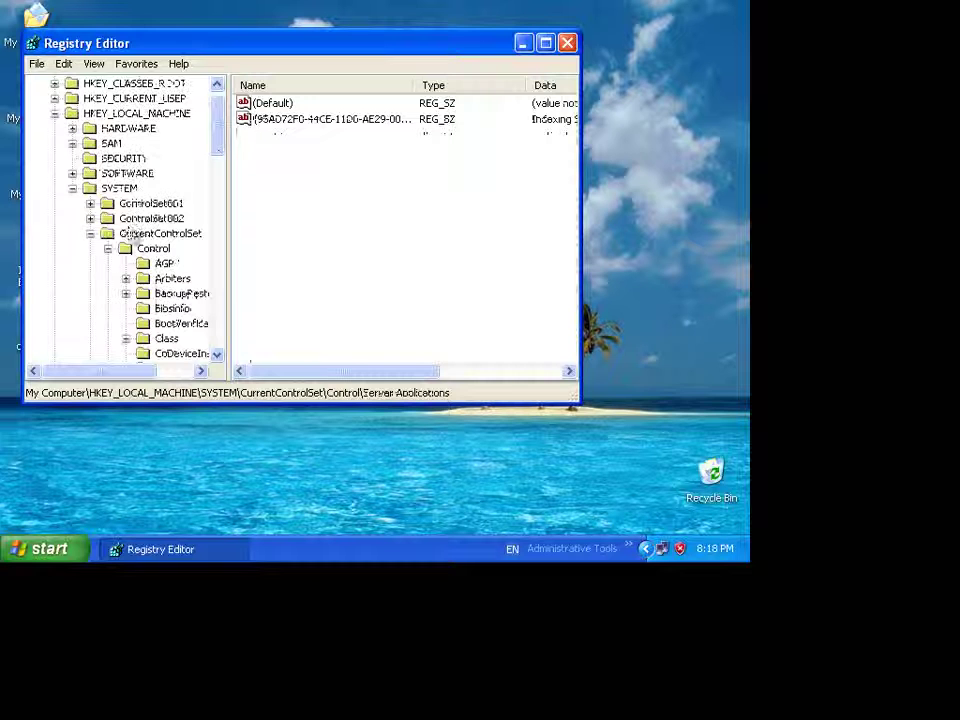
click(107, 248)
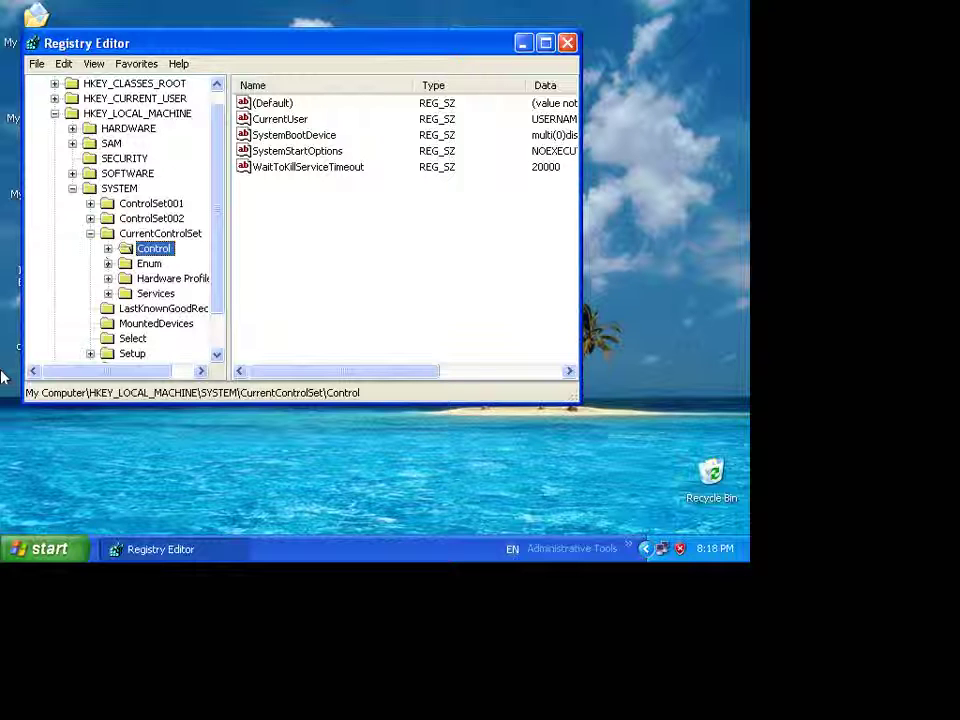
click(30, 549)
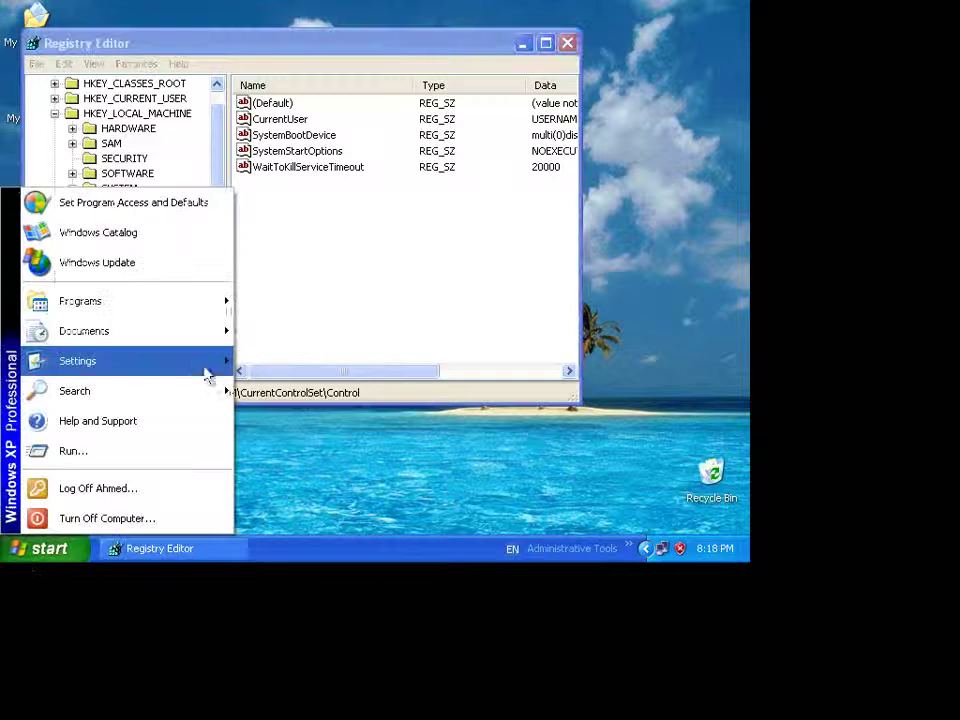
click(351, 474)
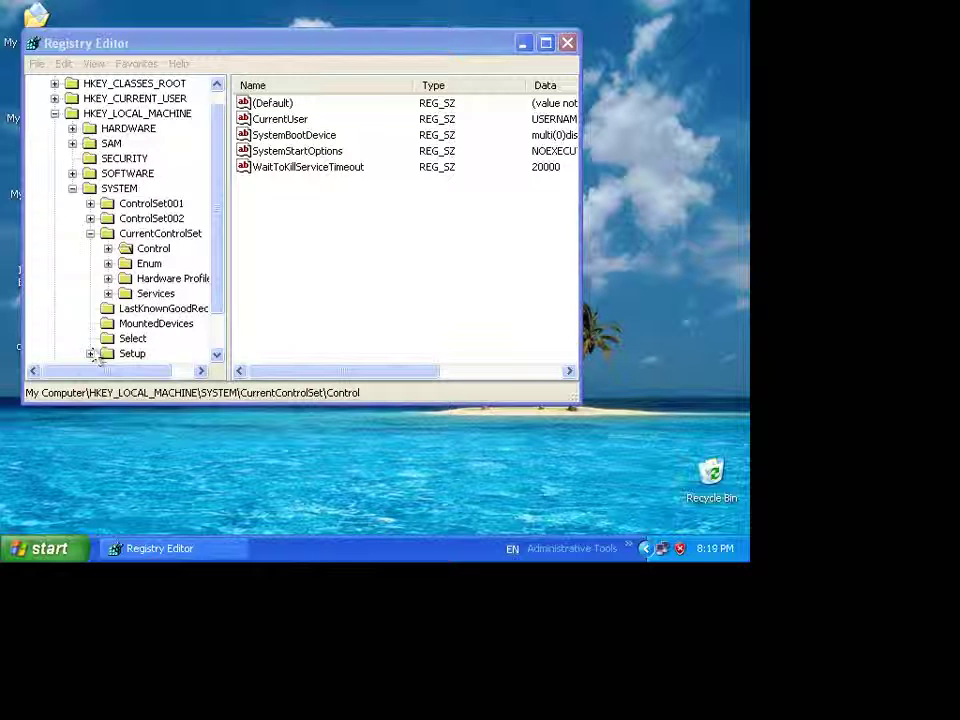
- Collapse HKEY_LOCAL_MACHINE so only the five root keys show under My Computer
click(55, 113)
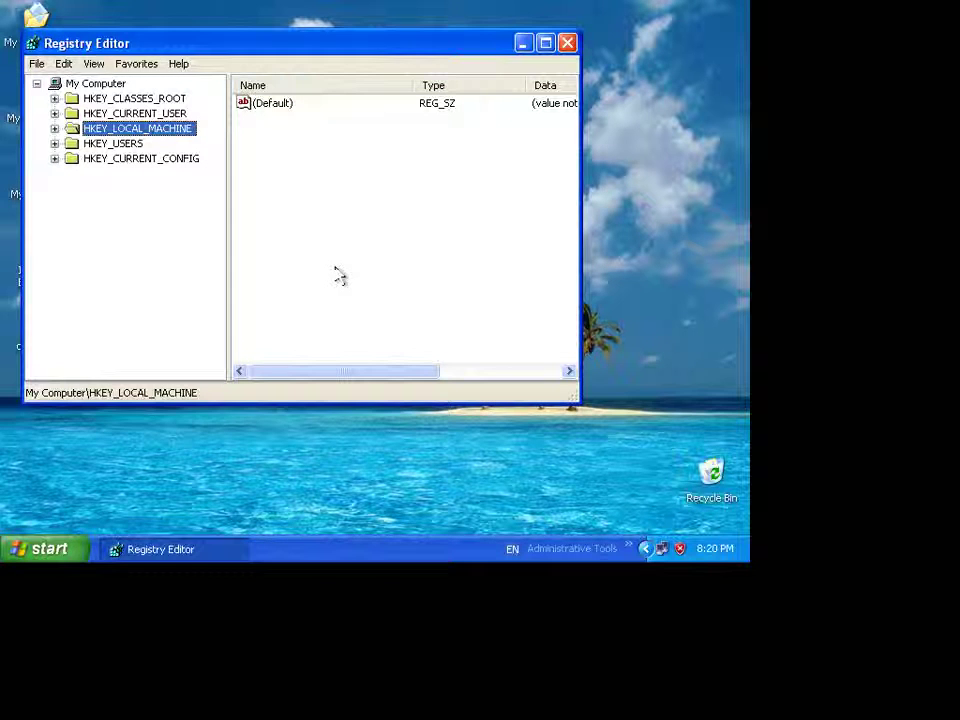
click(26, 552)
- Run gpedit.msc and bring the Group Policy window with Local Computer Policy to the front
click(195, 452)
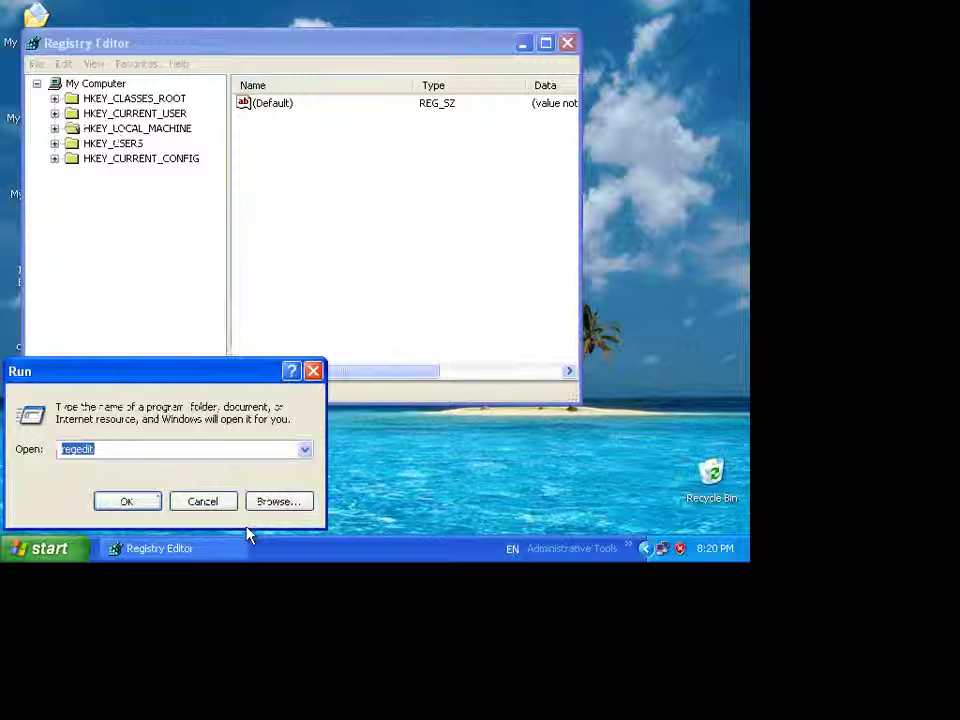
text(gpedit.m)
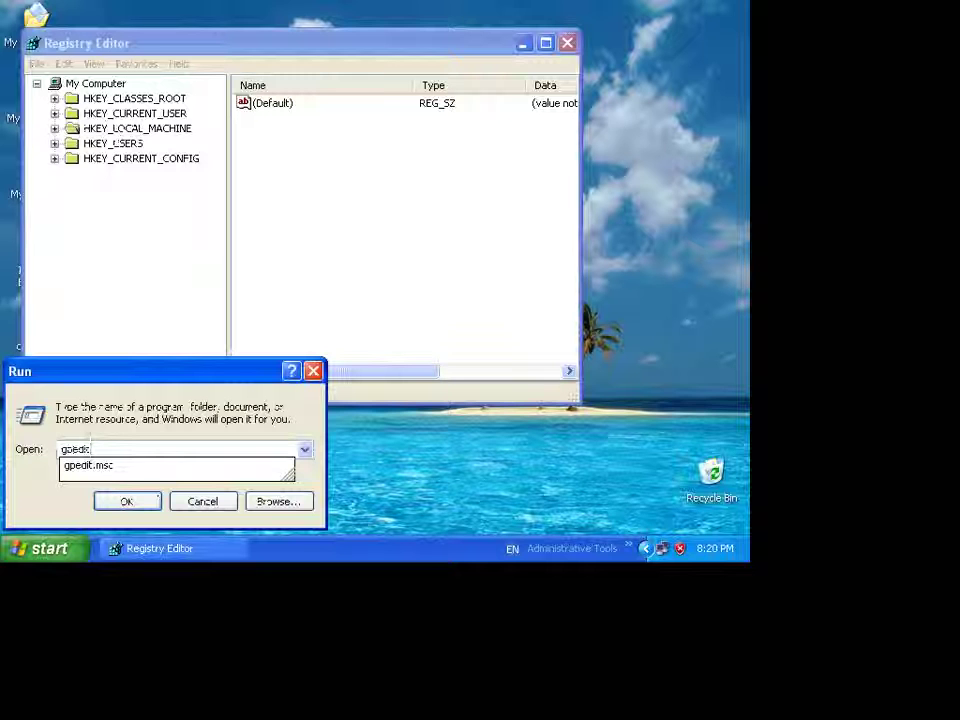
text(sc)
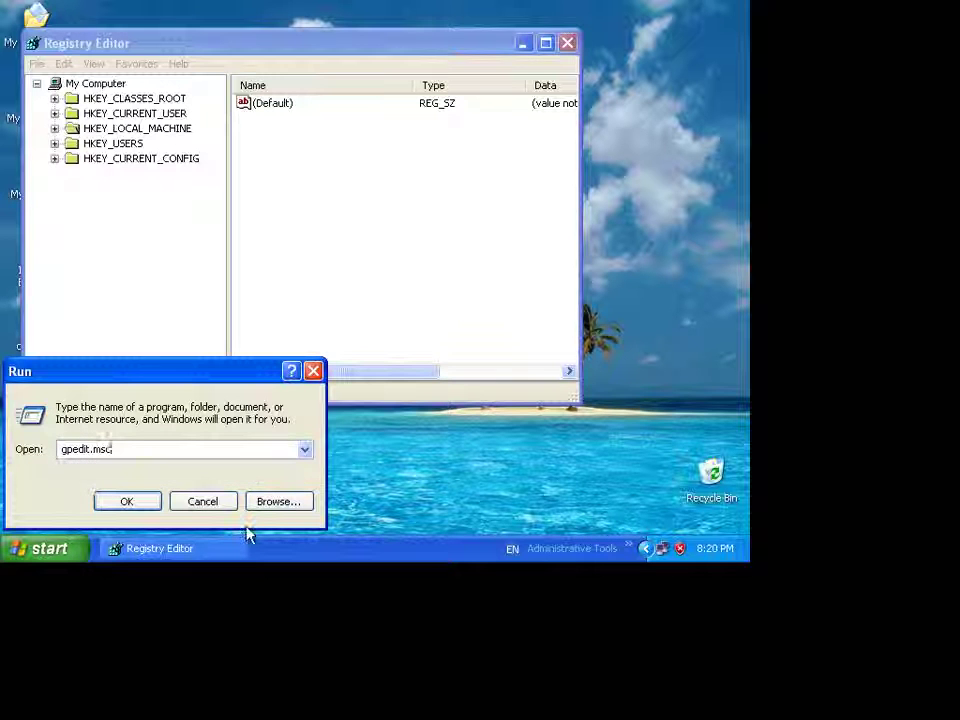
key(Return)
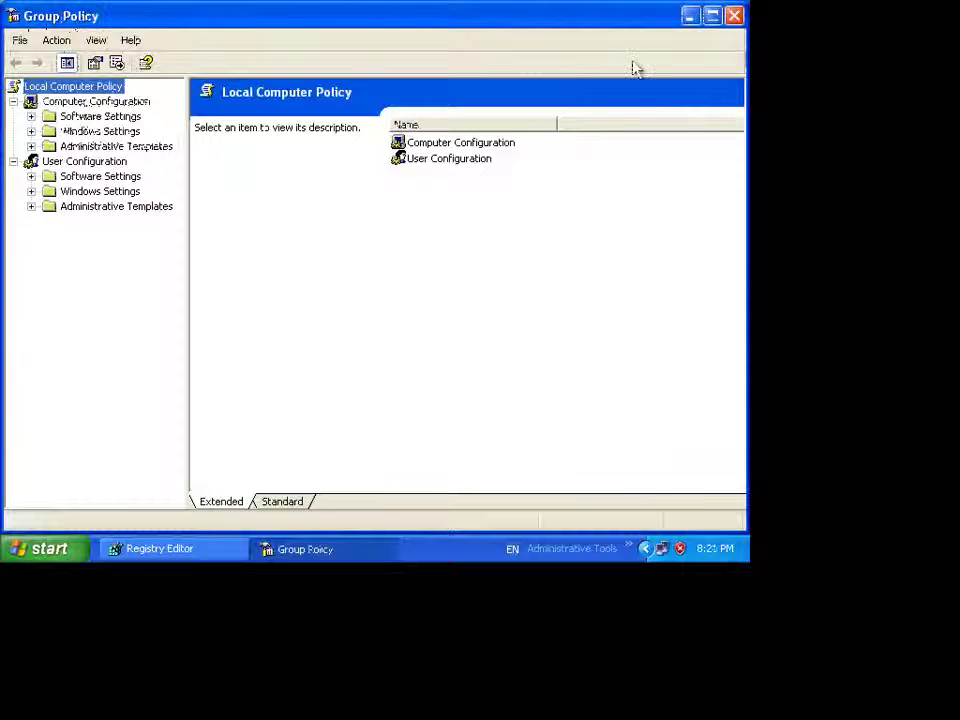
click(689, 16)
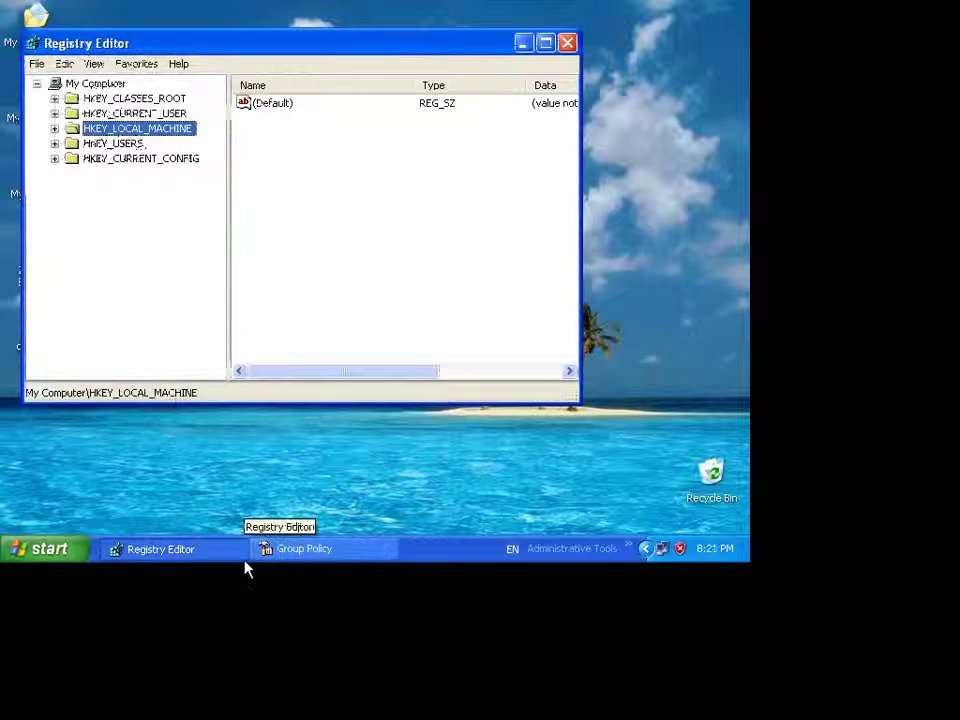
click(322, 566)
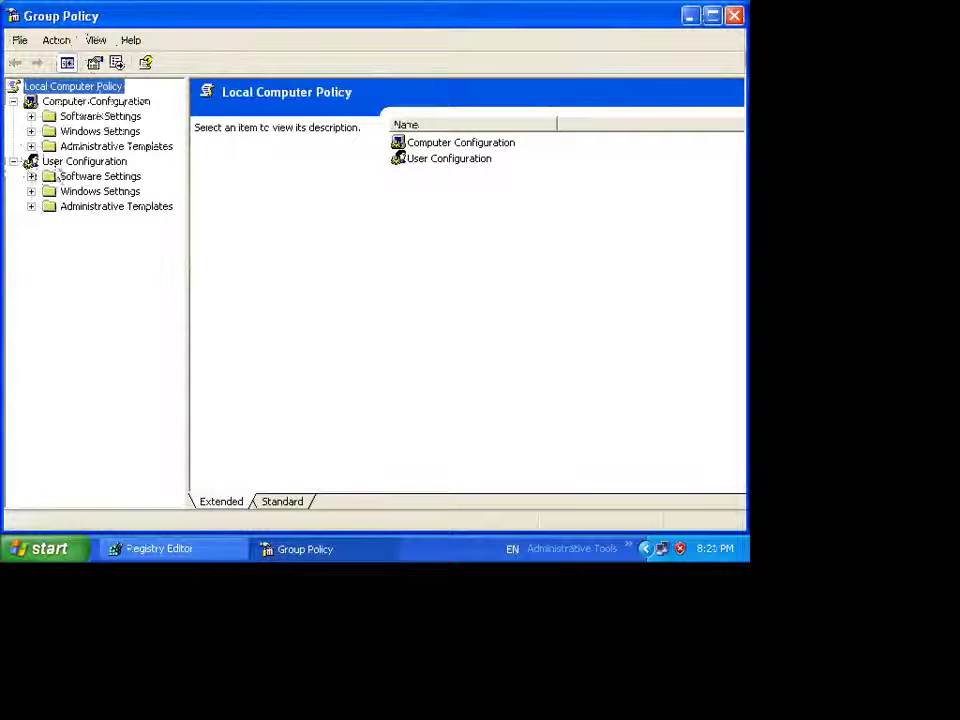
- Open 'Remove Run menu from Start Menu' under User Configuration > Administrative Templates > Start Menu and Taskbar
click(60, 163)
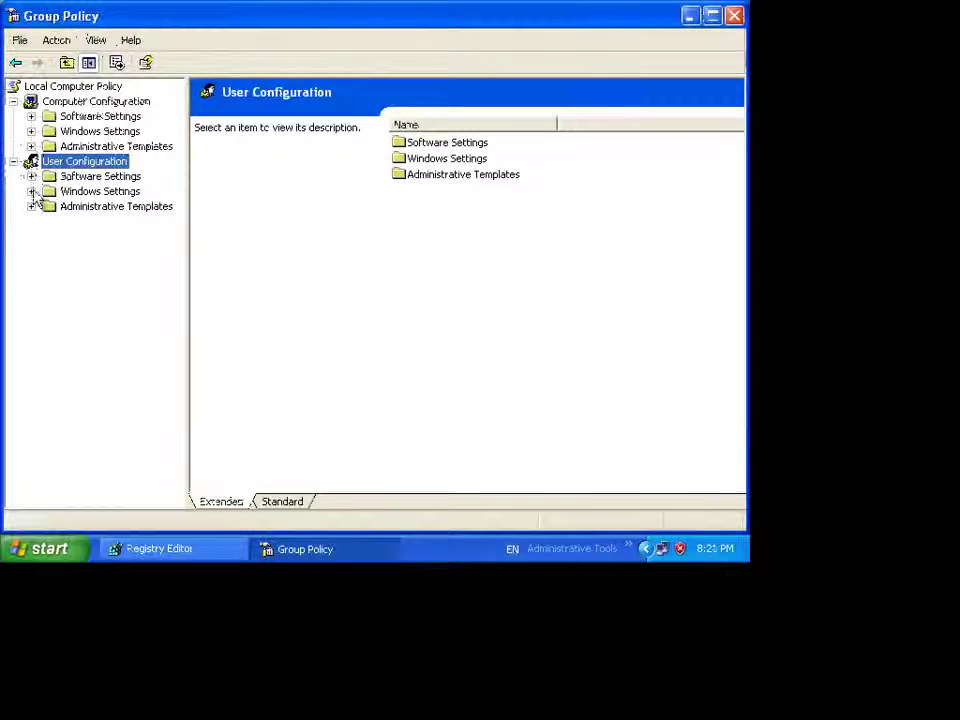
click(31, 206)
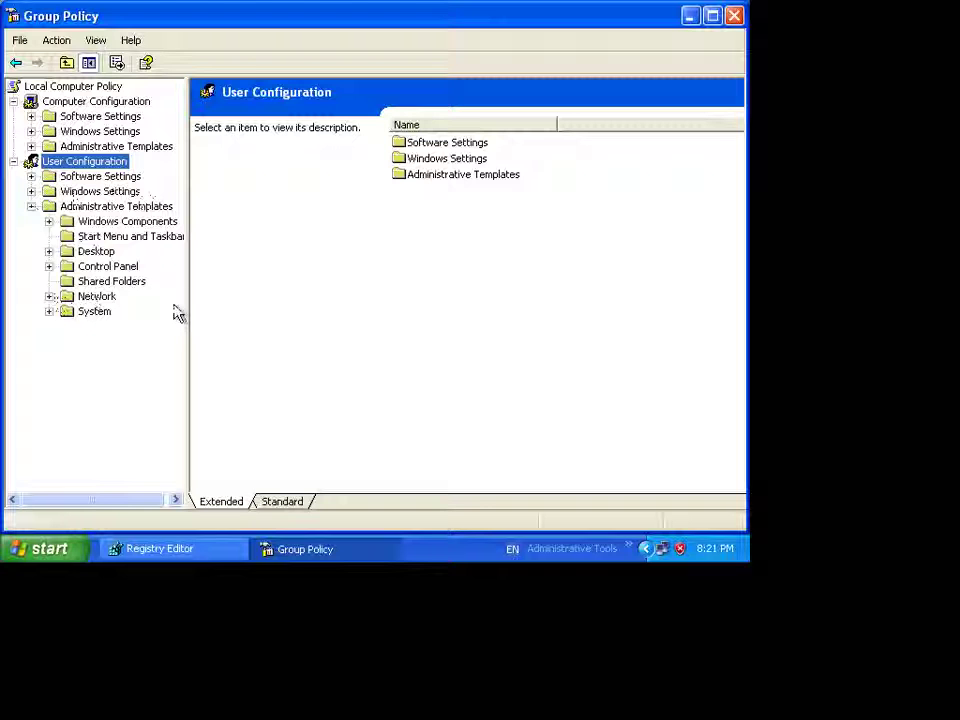
click(85, 238)
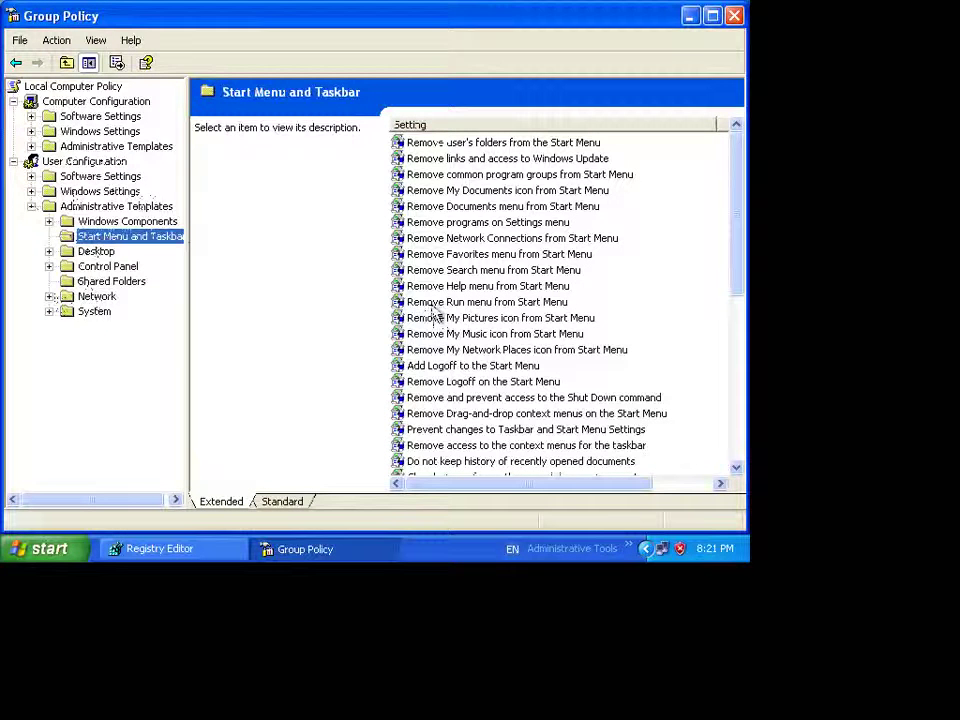
double_click(432, 304)
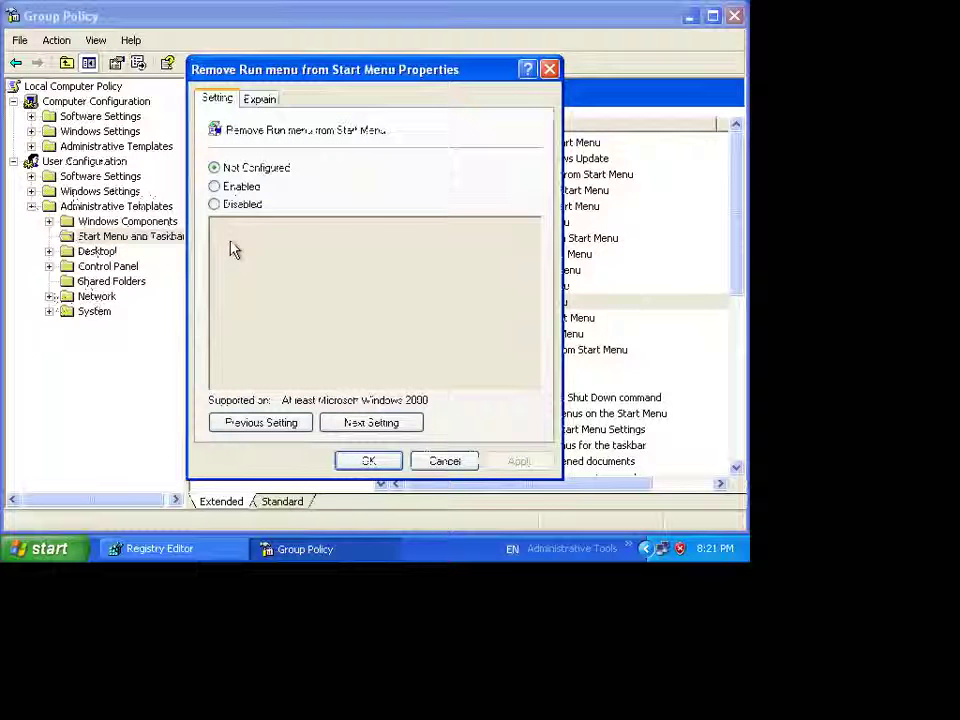
- Enable the Remove Run menu from Start Menu policy, apply it, and minimize Group Policy
click(215, 187)
click(532, 461)
click(368, 461)
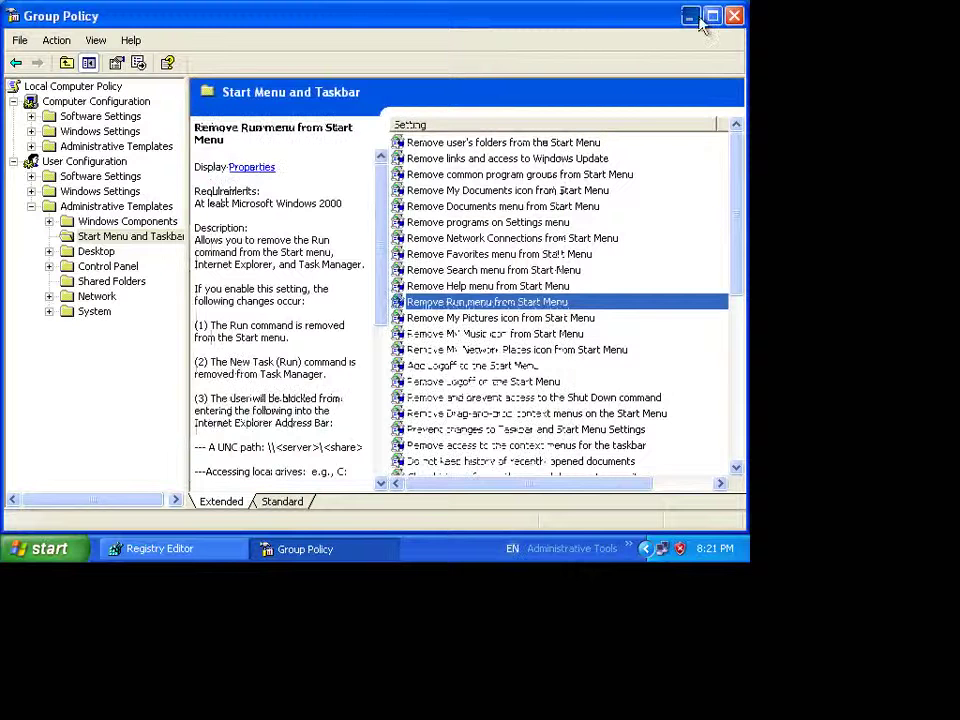
click(690, 16)
- Test the Start menu's Run command and dismiss the restrictions error
click(60, 556)
click(348, 483)
click(58, 556)
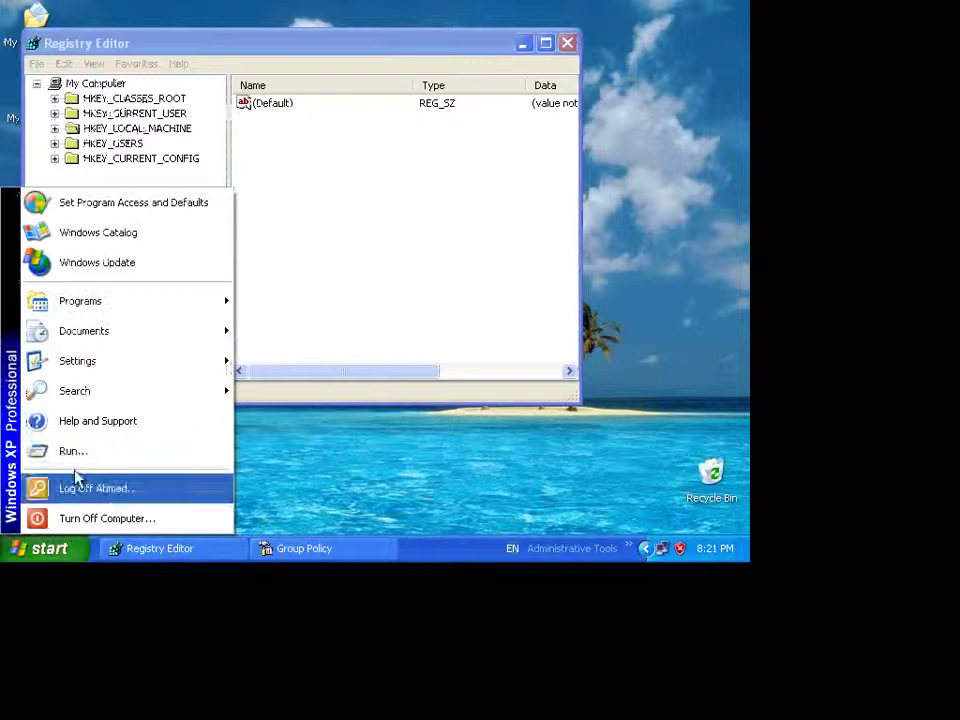
click(110, 476)
click(382, 328)
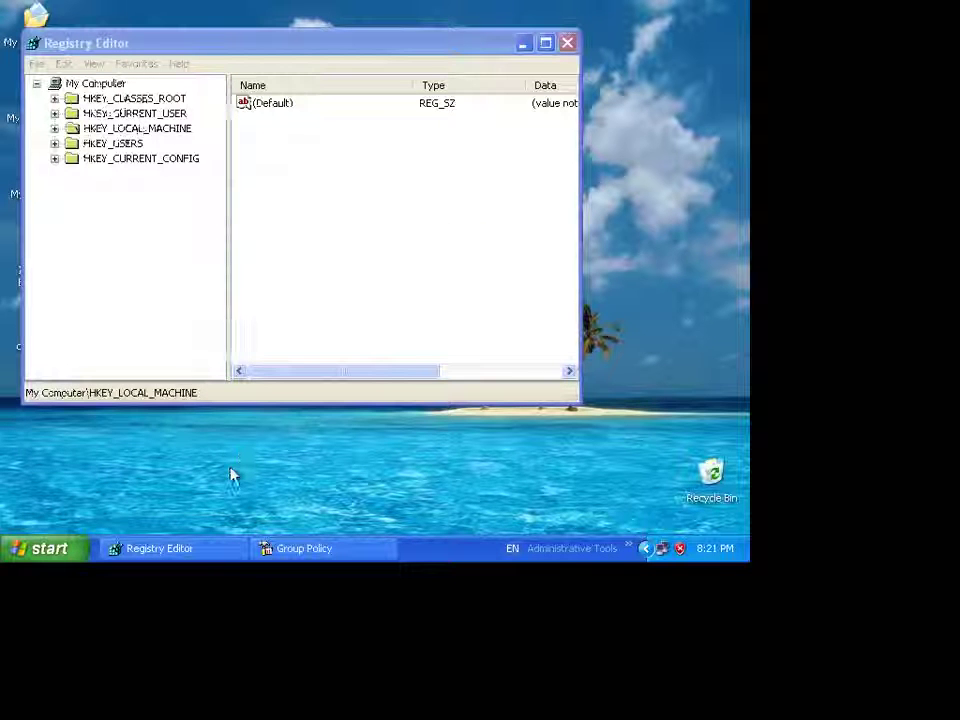
click(41, 552)
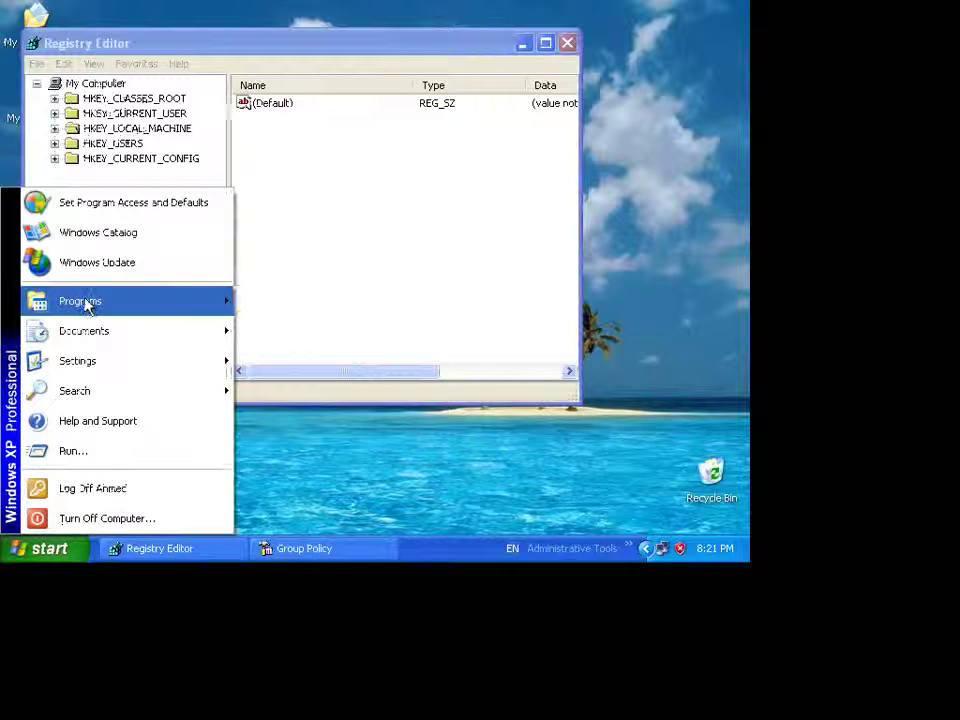
- Run gpupdate /force in Command Prompt, then check that the Start menu no longer lists Run
mouse_move(87, 307)
mouse_move(274, 300)
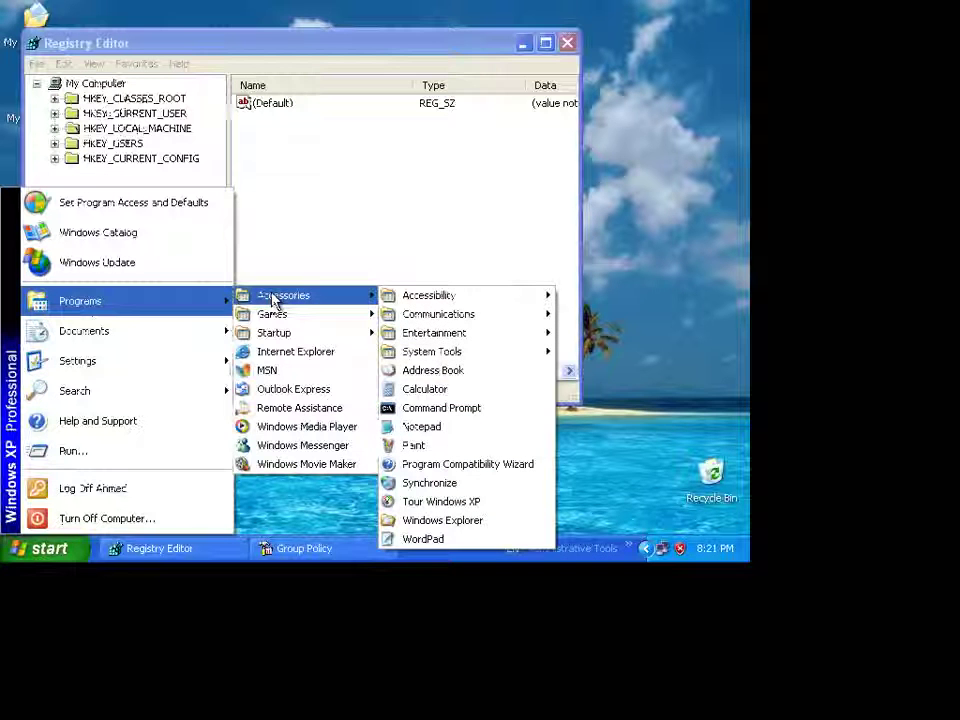
click(420, 408)
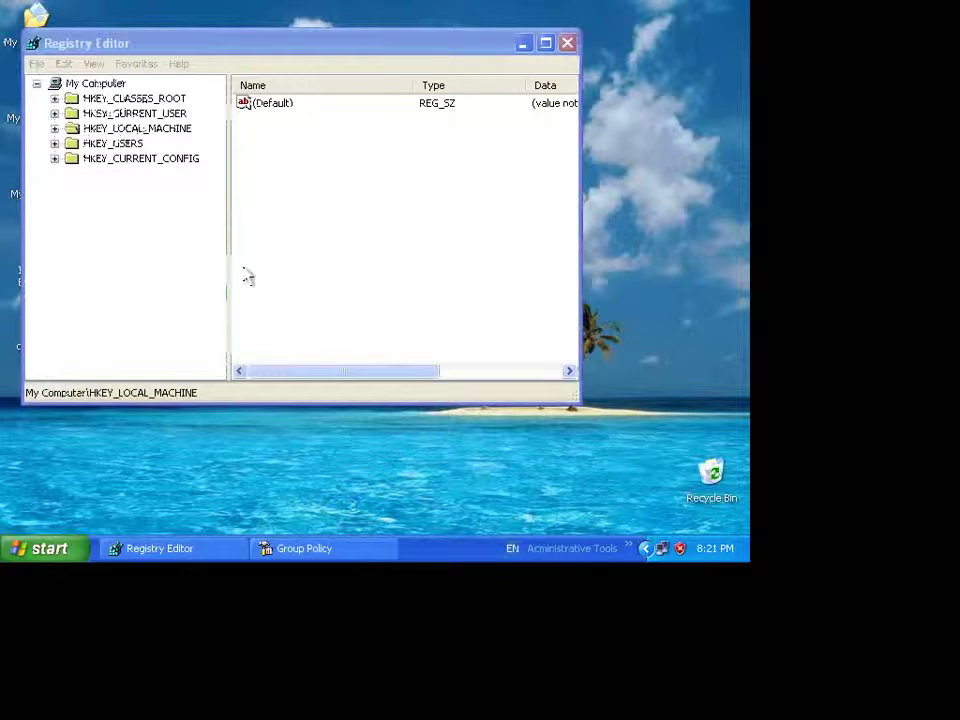
text(g)
text(p)
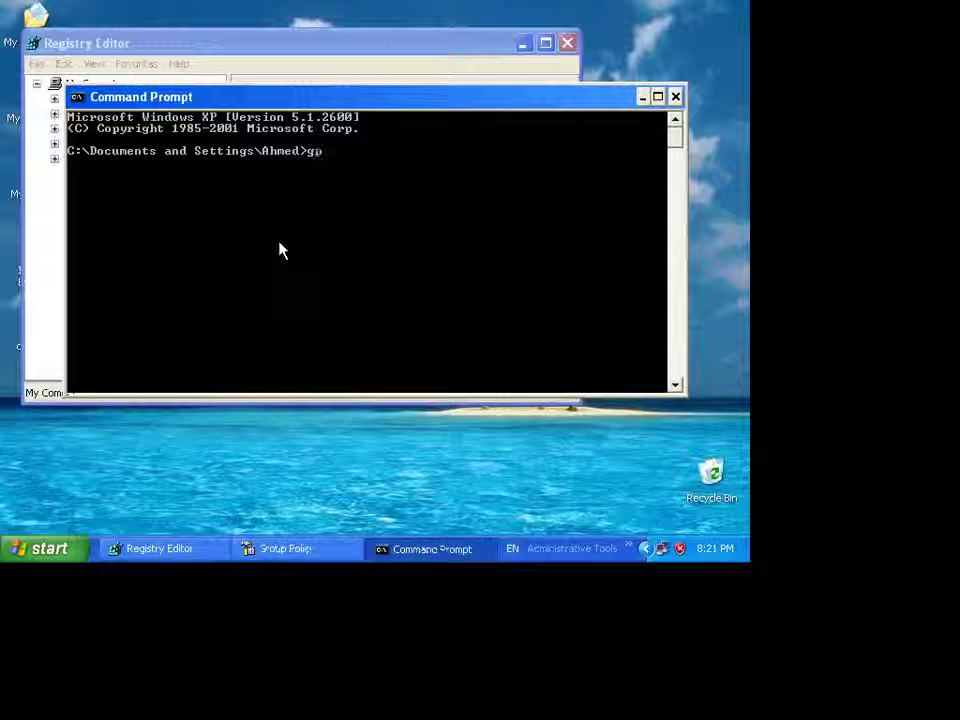
text(upda)
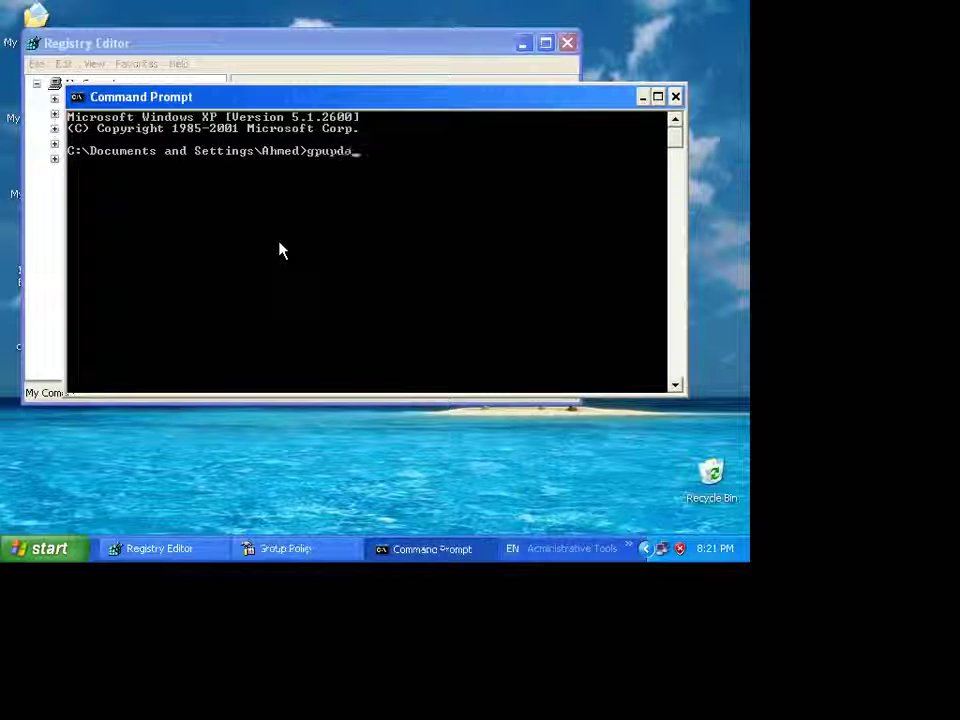
text(te /)
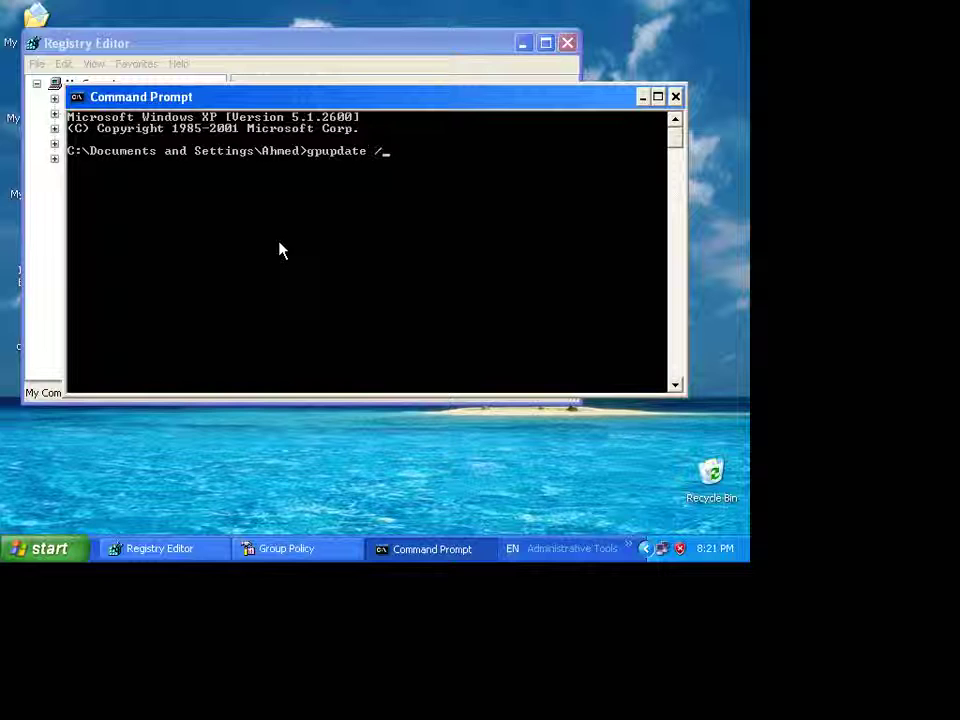
text(force)
key(Return)
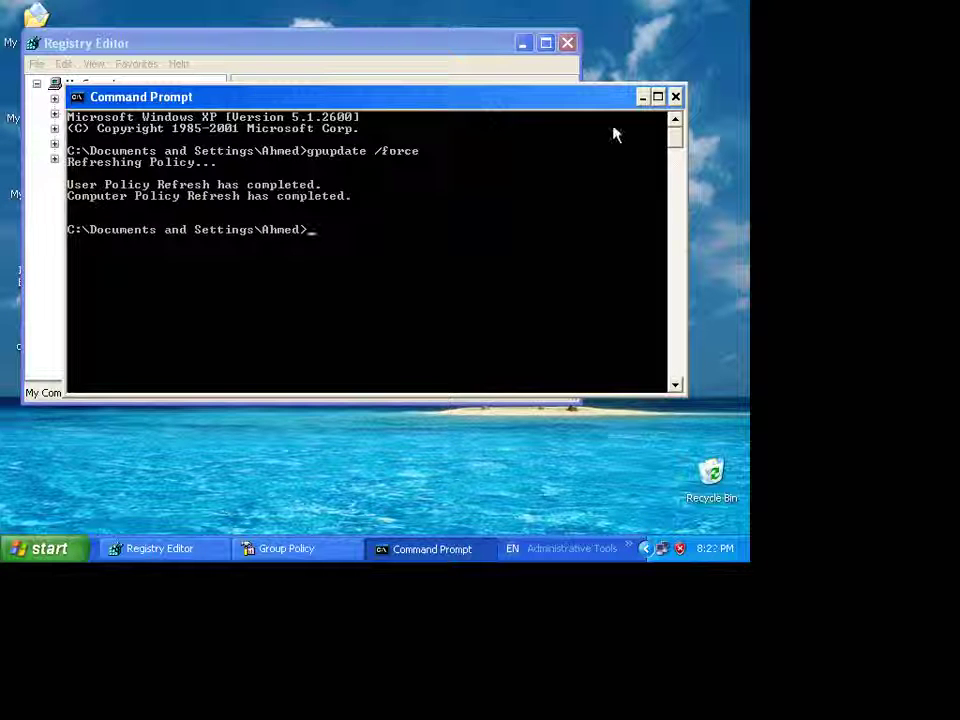
click(643, 97)
click(4, 560)
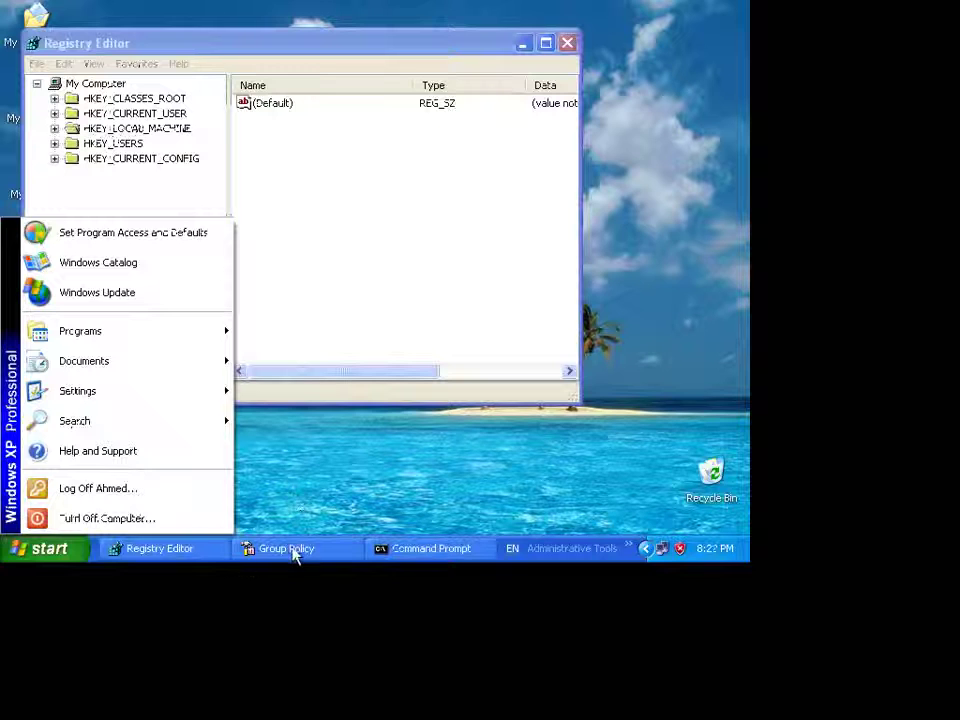
- Set Remove Run menu from Start Menu to Not Configured, apply it, and close Group Policy
click(290, 550)
click(288, 551)
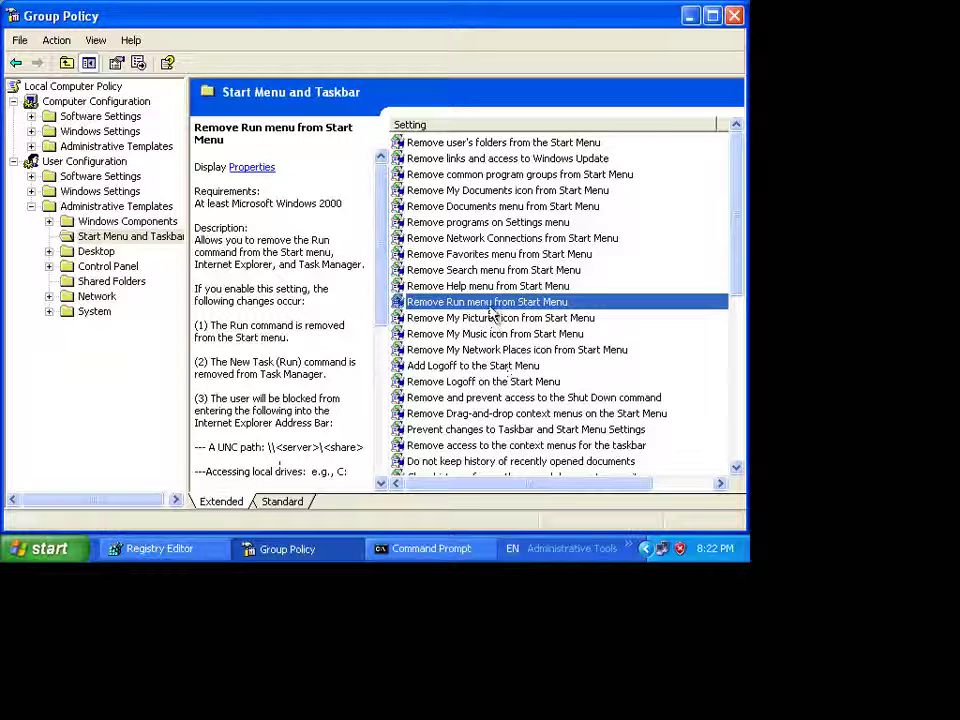
double_click(440, 302)
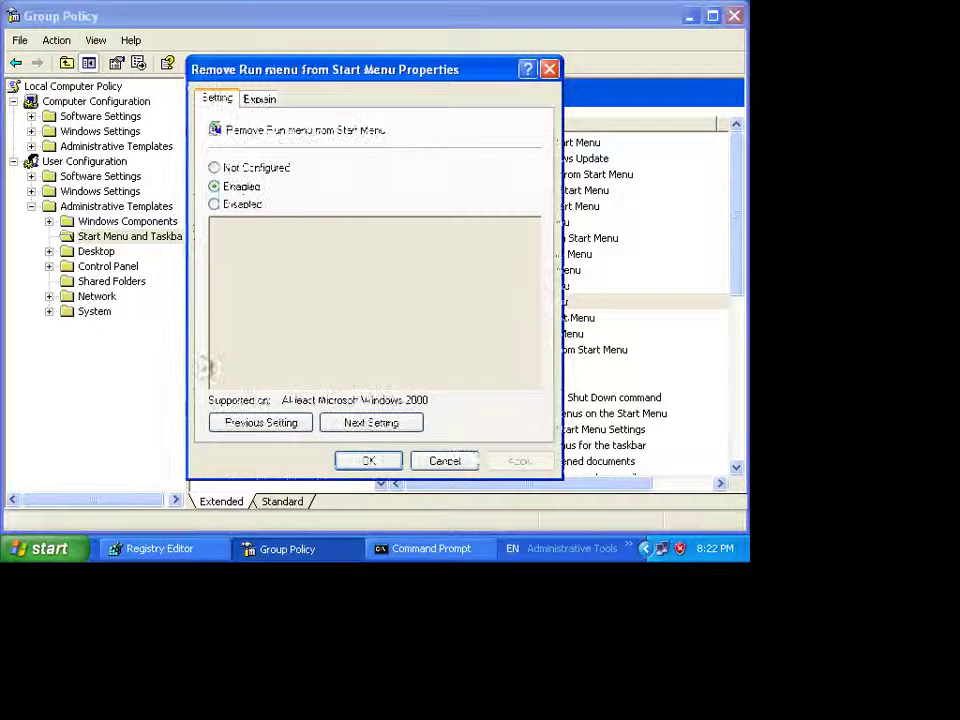
click(226, 169)
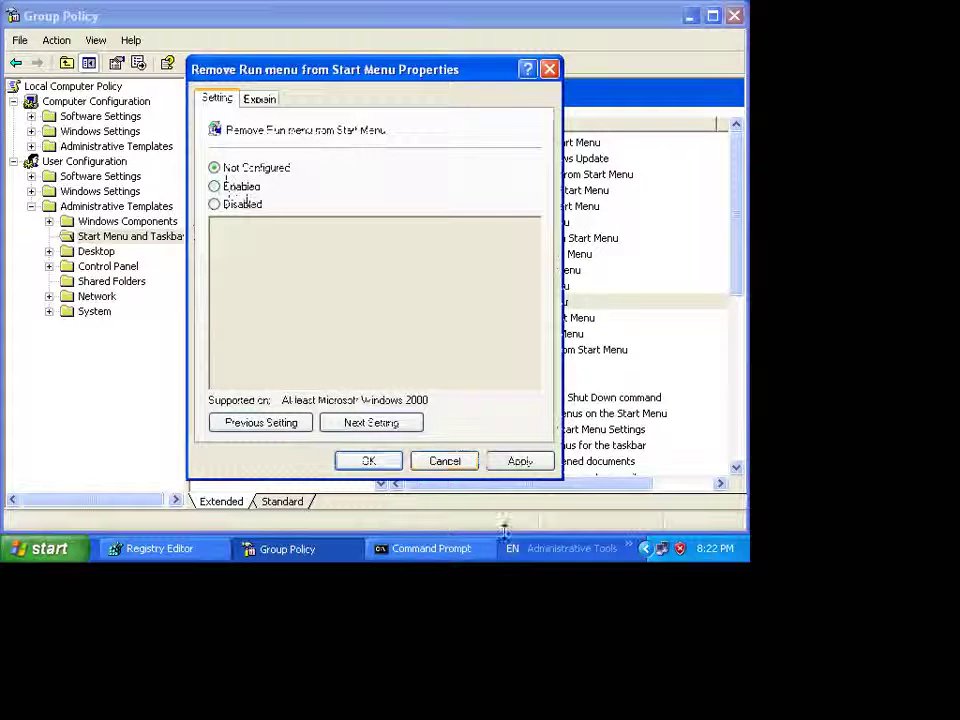
click(520, 462)
click(380, 462)
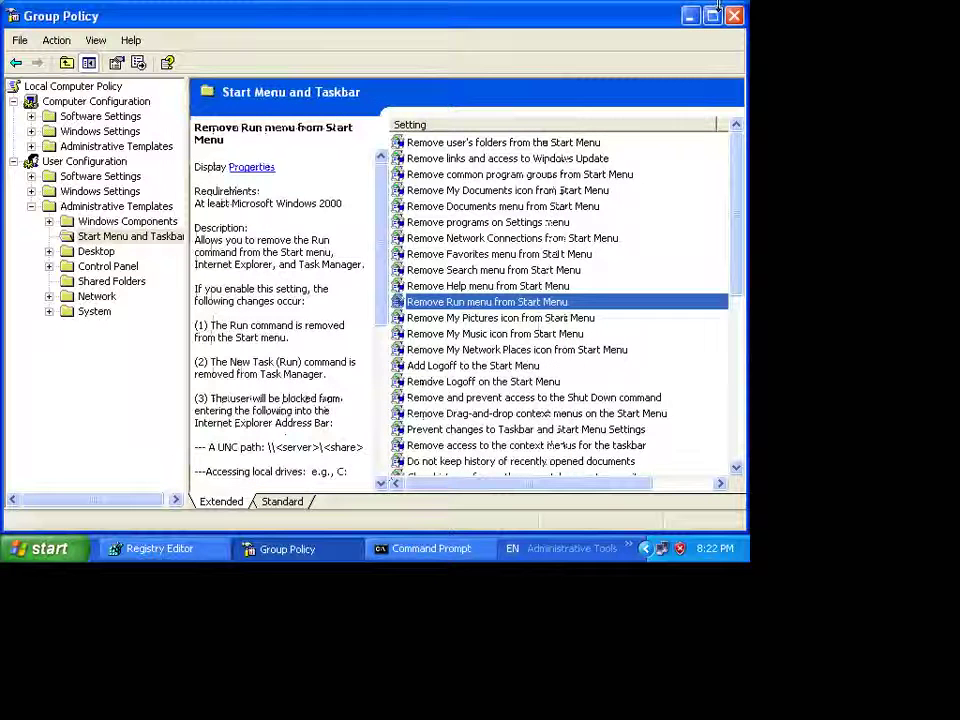
click(735, 16)
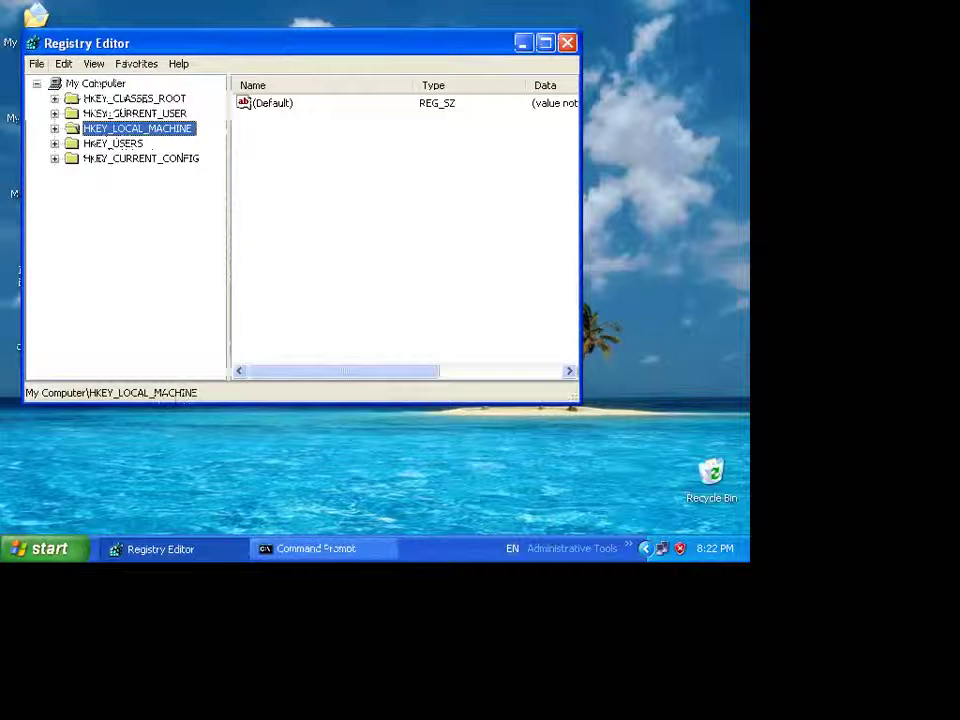
- Rerun gpupdate /force, confirm Run is back in the Start menu, and bring Registry Editor forward
click(296, 549)
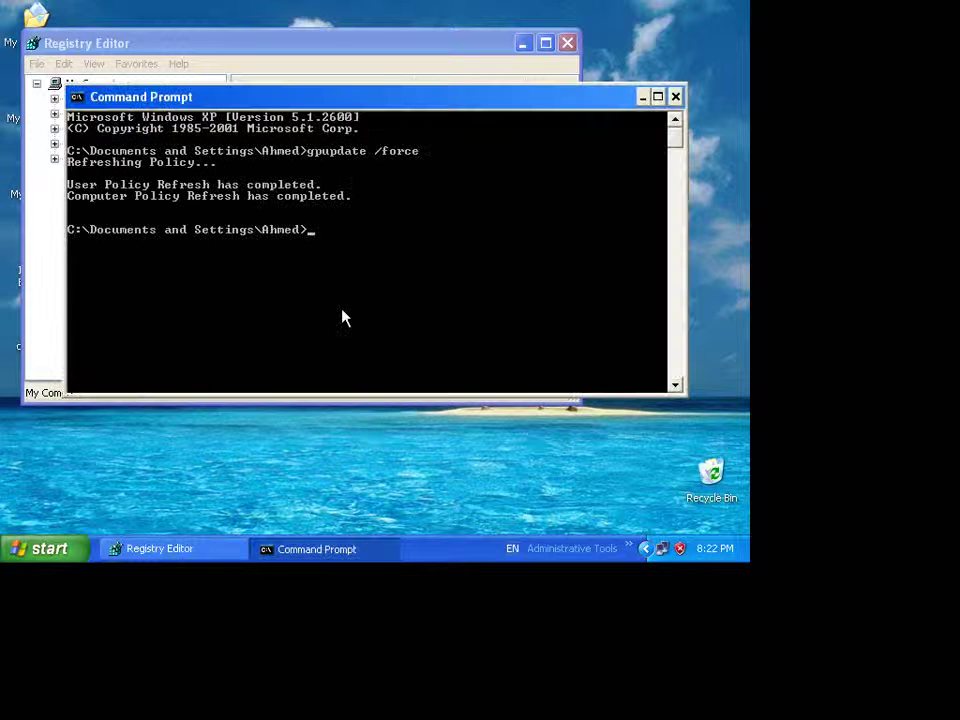
key(Up)
key(Return)
click(36, 551)
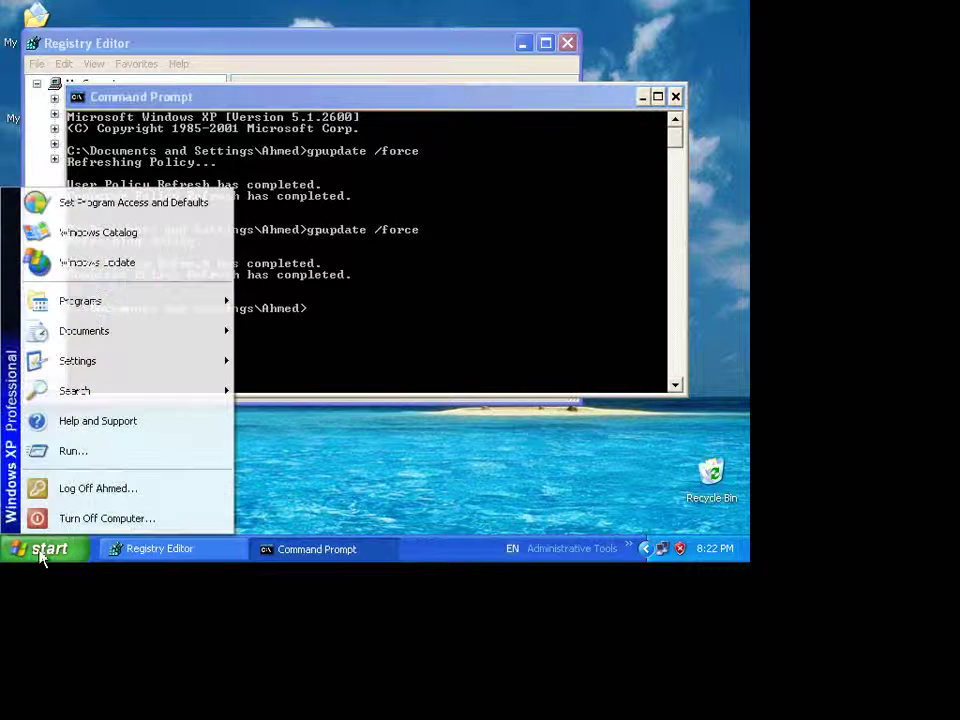
click(316, 491)
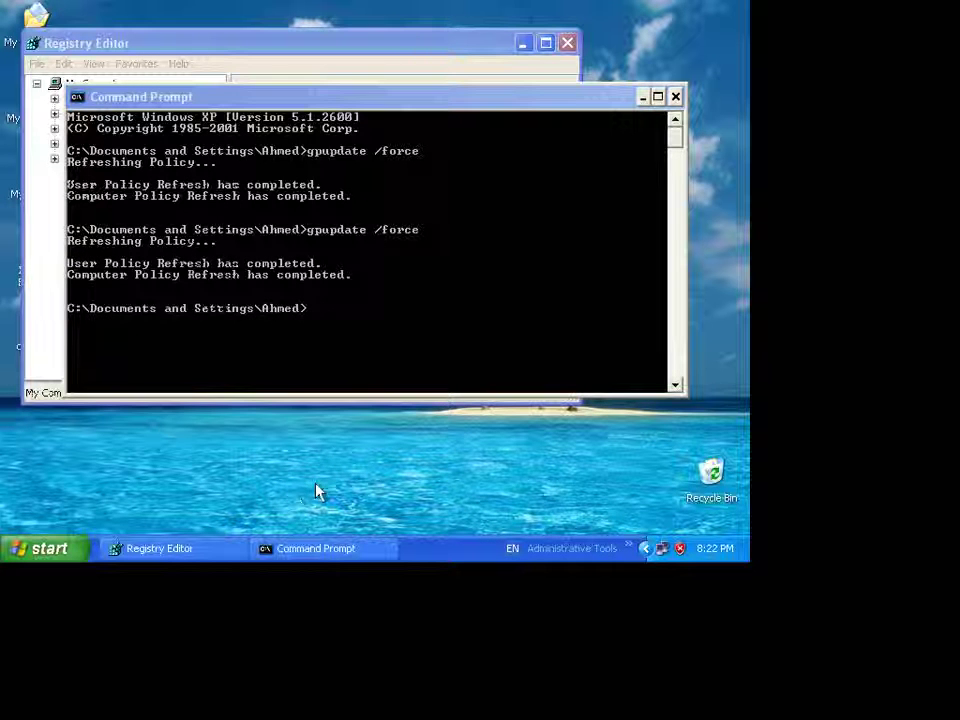
click(188, 561)
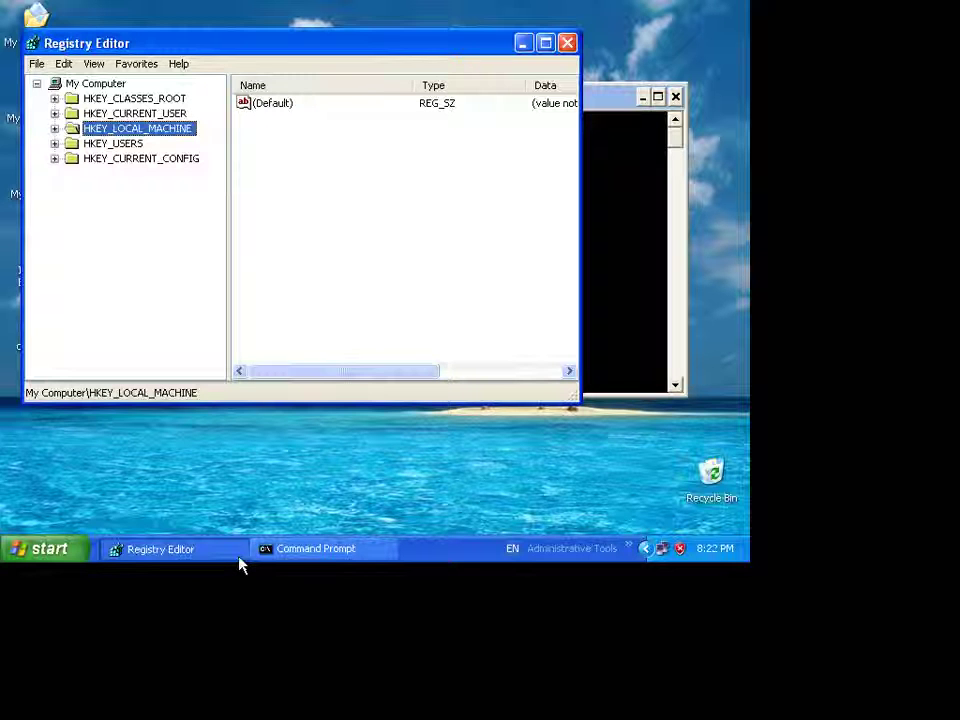
- Close Registry Editor and minimize the Command Prompt window
click(566, 44)
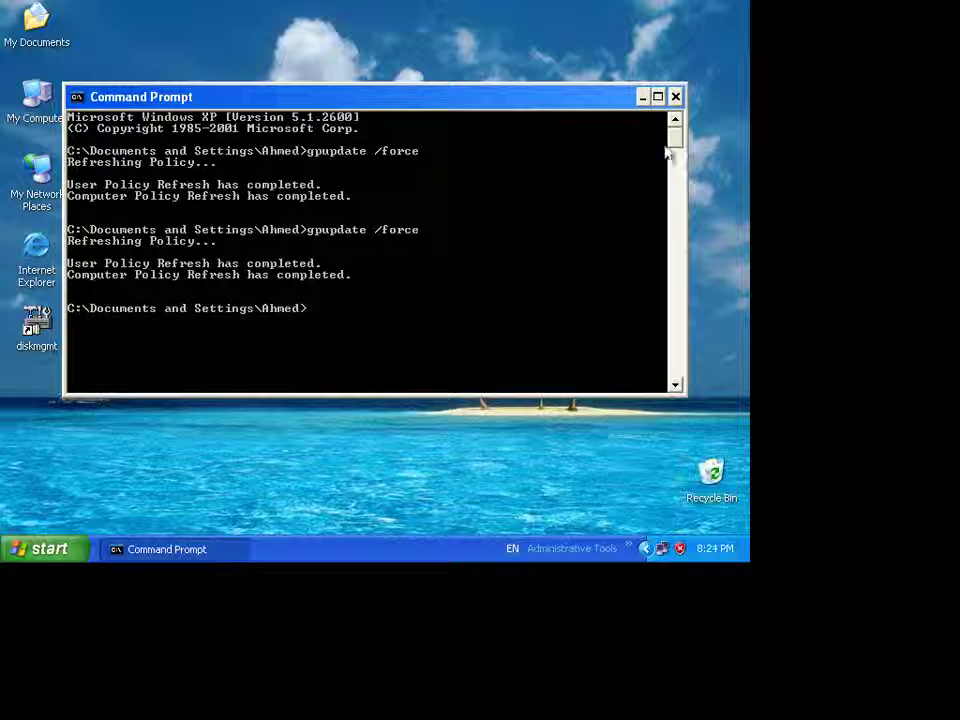
click(642, 98)
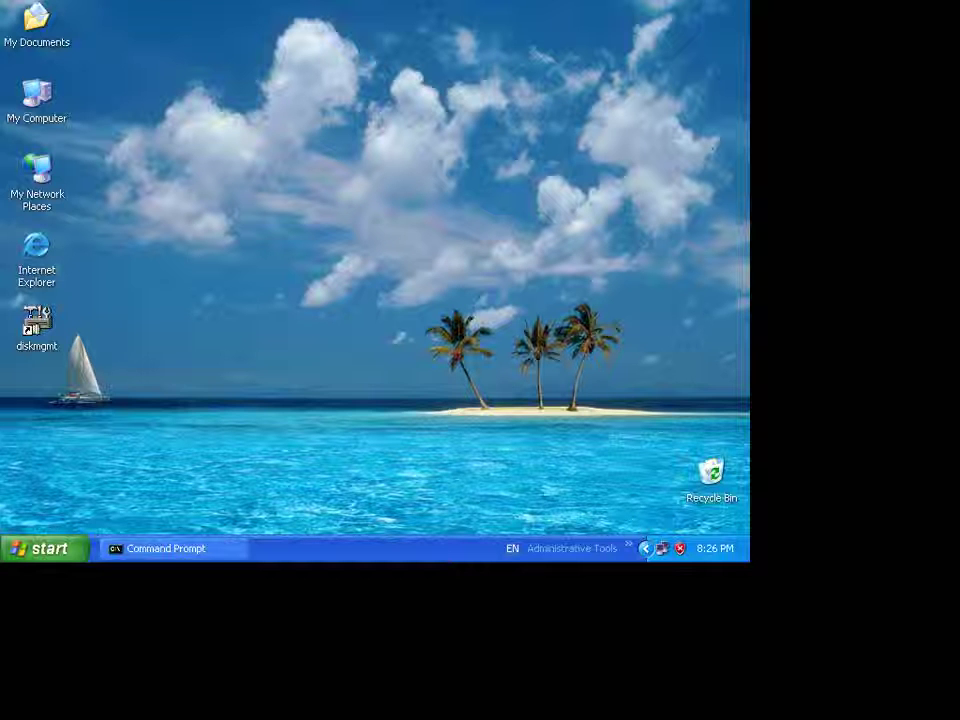
- Close Command Prompt from the taskbar and restart Windows XP
right_click(226, 556)
click(258, 498)
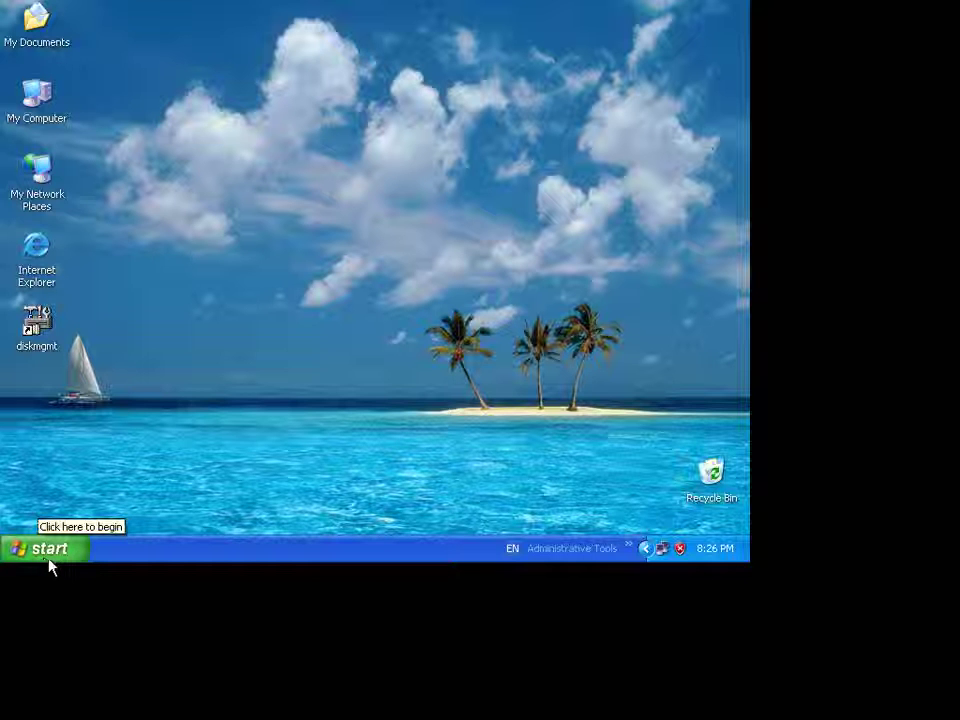
click(46, 560)
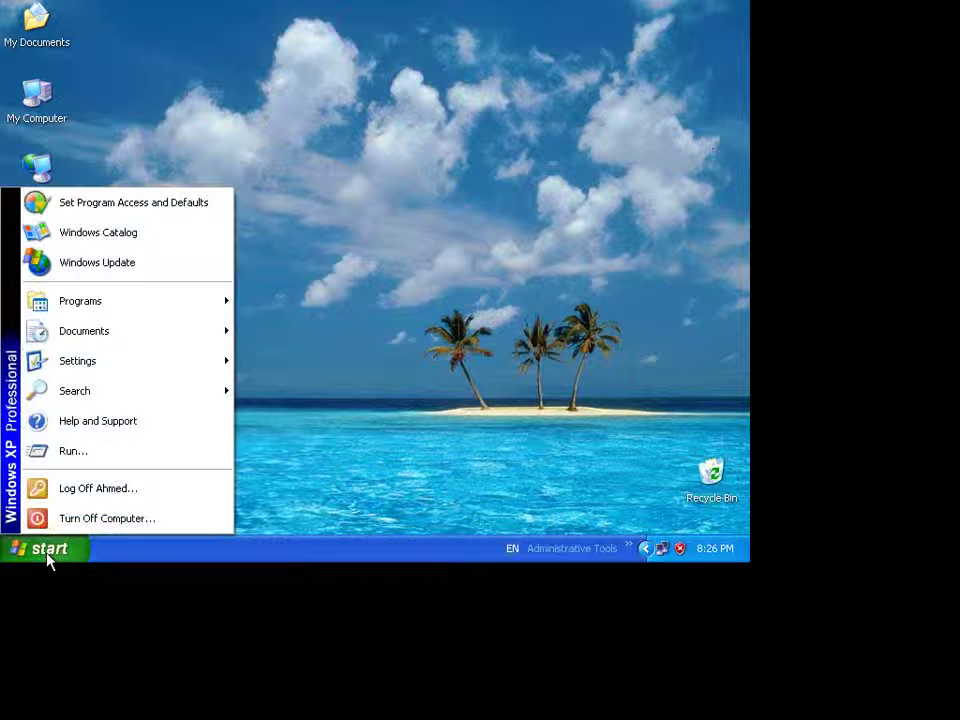
click(105, 518)
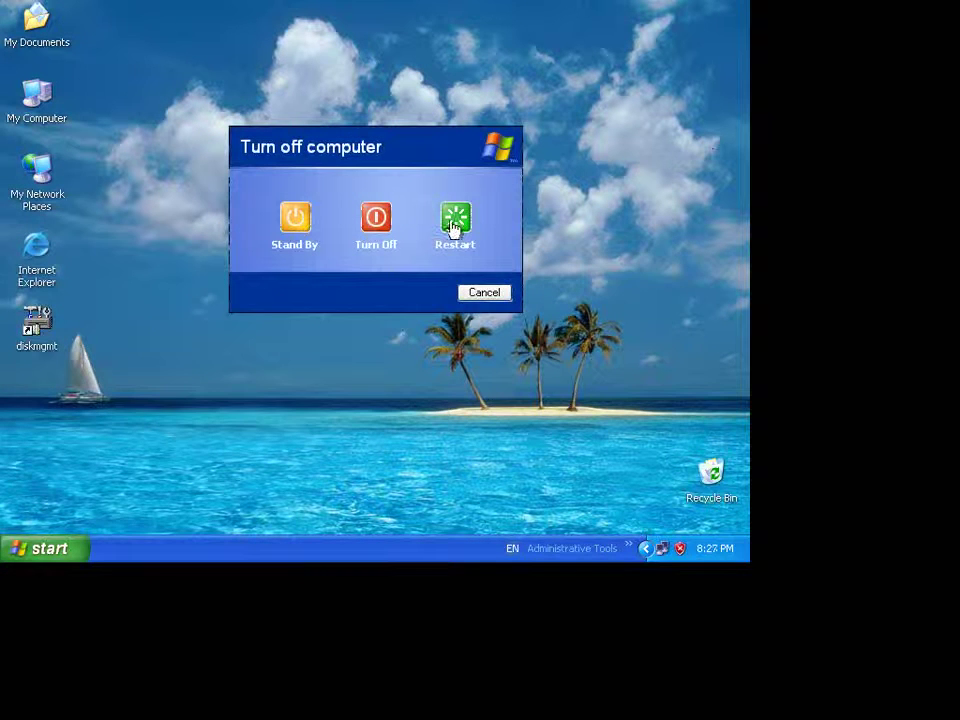
click(452, 230)
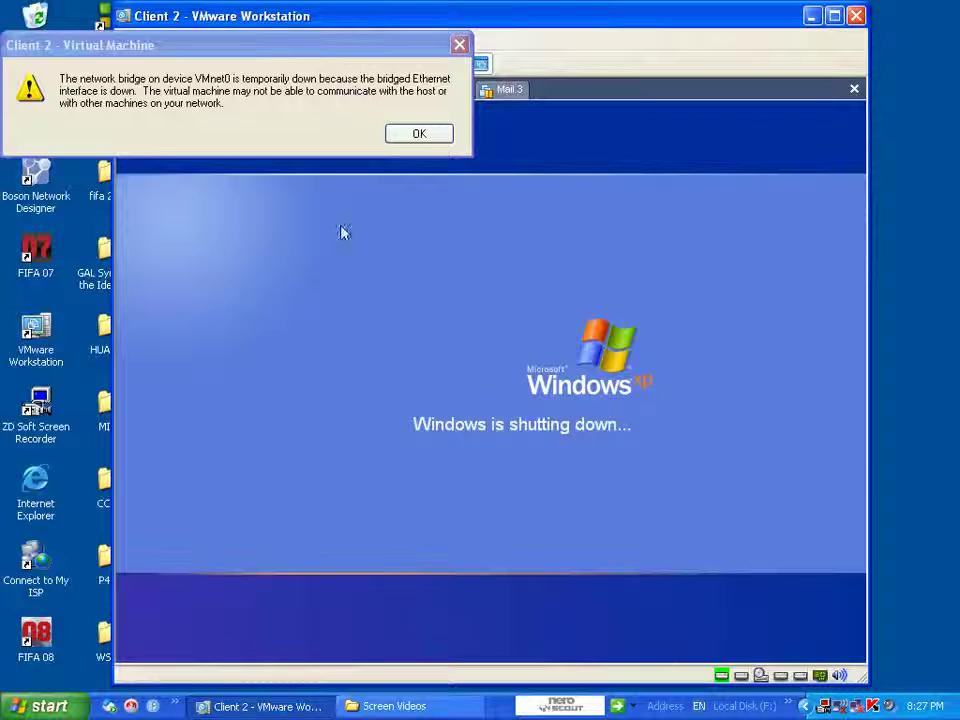
- Dismiss the network bridge warning and reposition the VMware window
click(433, 137)
click(443, 253)
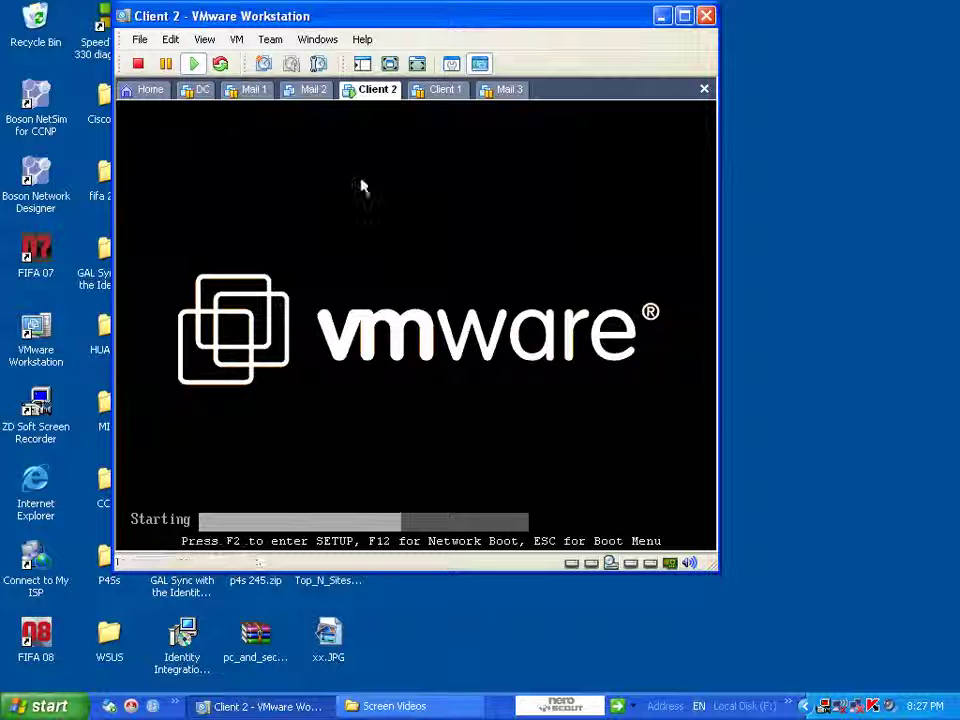
drag(592, 33, 624, 28)
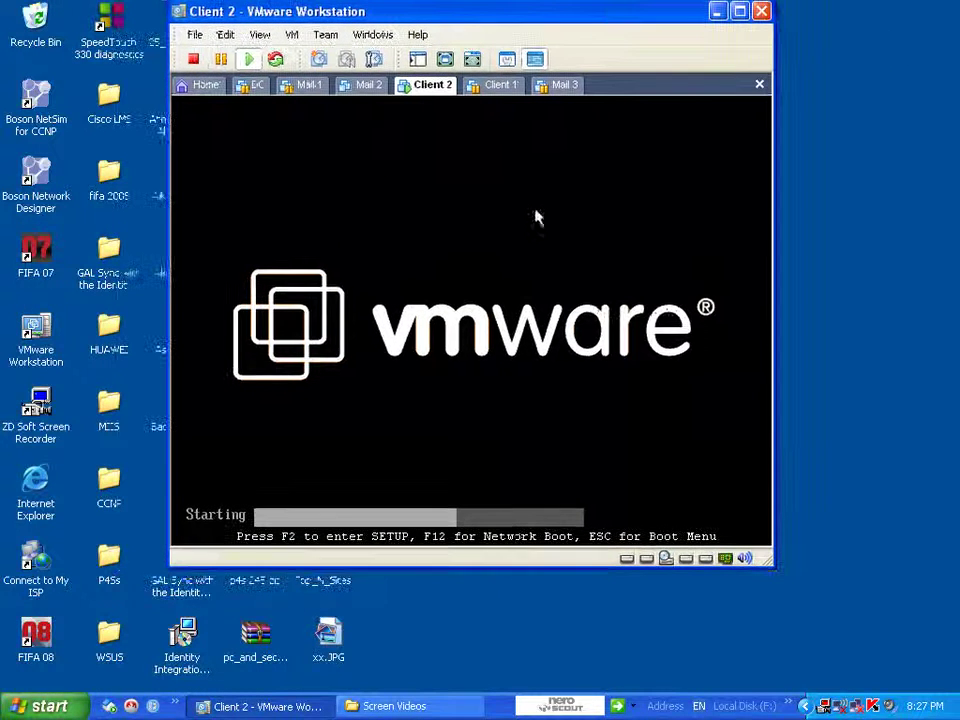
click(531, 368)
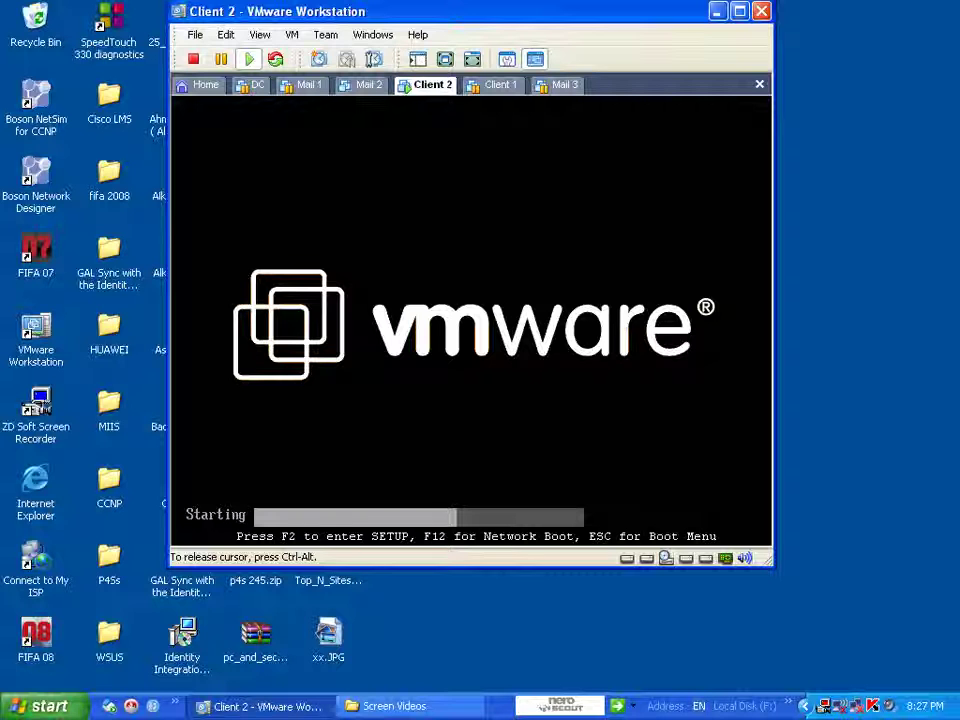
key(ctrl+alt)
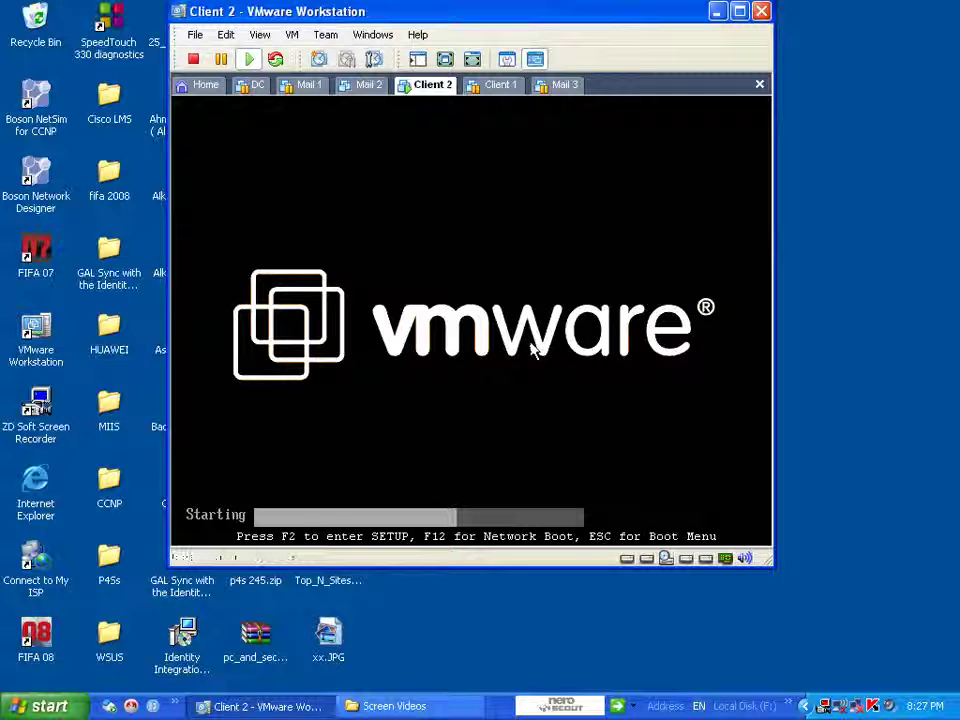
- Reset the Client 2 virtual machine and dismiss the network bridge warning
right_click(443, 86)
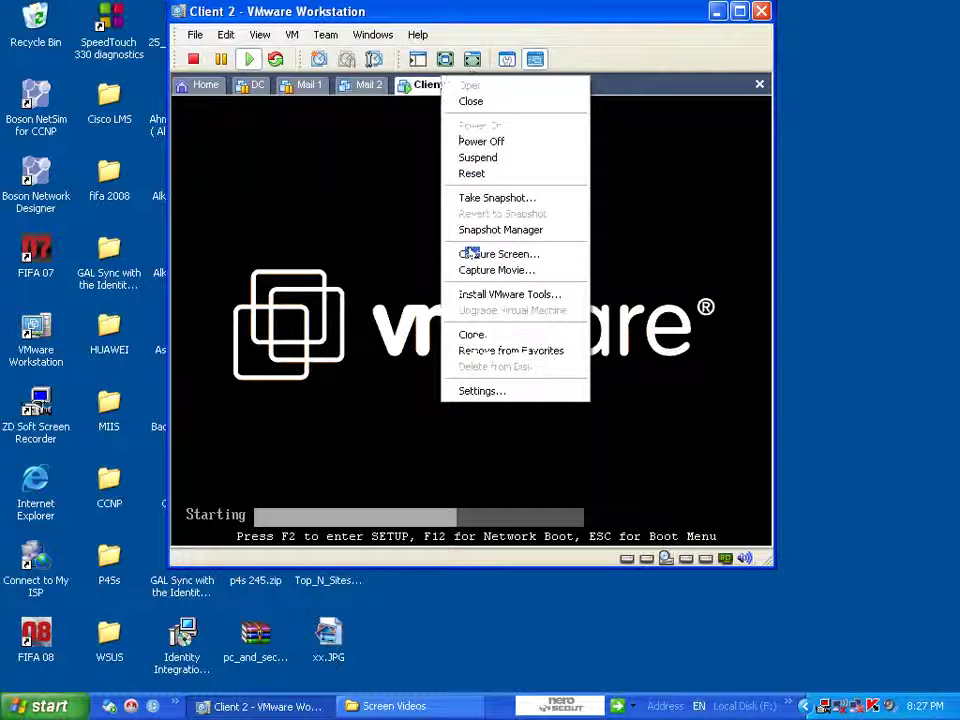
click(471, 174)
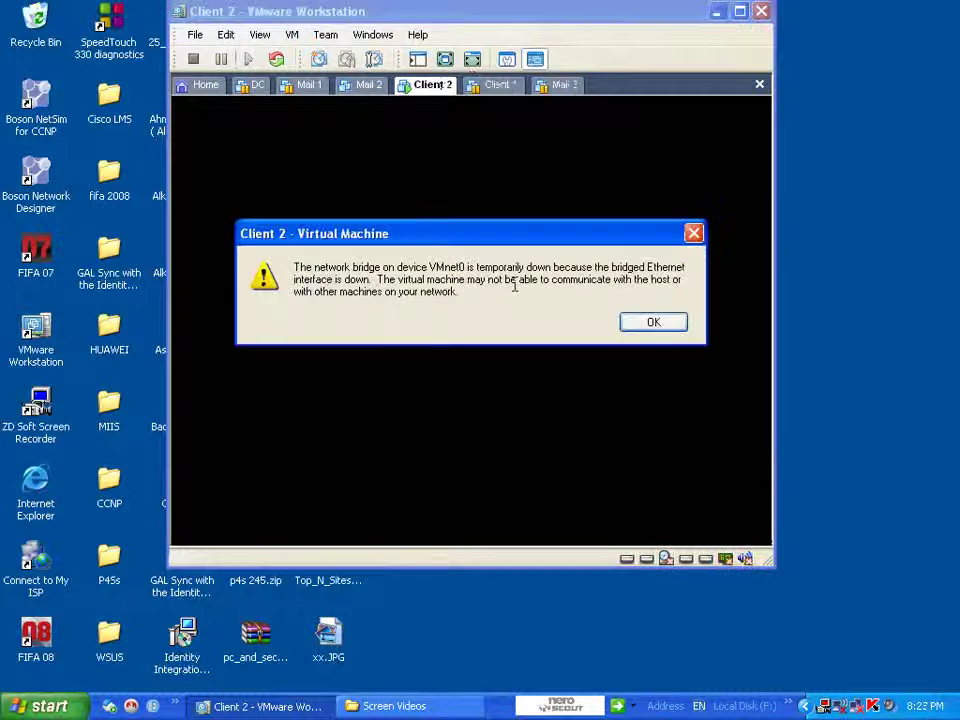
click(662, 328)
click(585, 358)
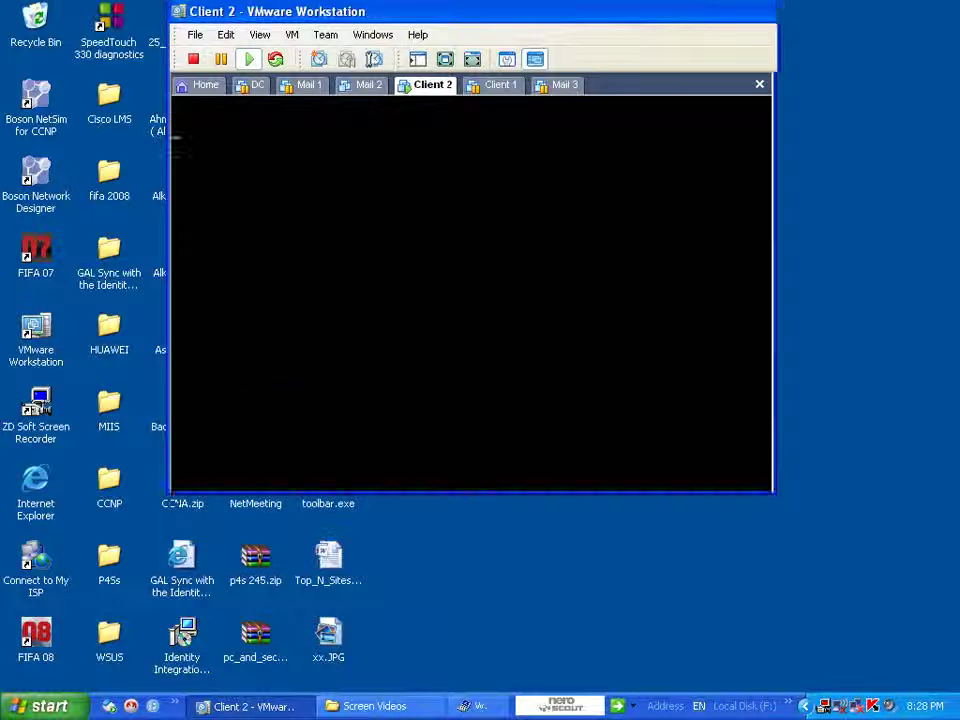
- From the F8 Advanced Options Menu, choose Start Windows Normally and boot the second Windows XP Professional entry
key(F8)
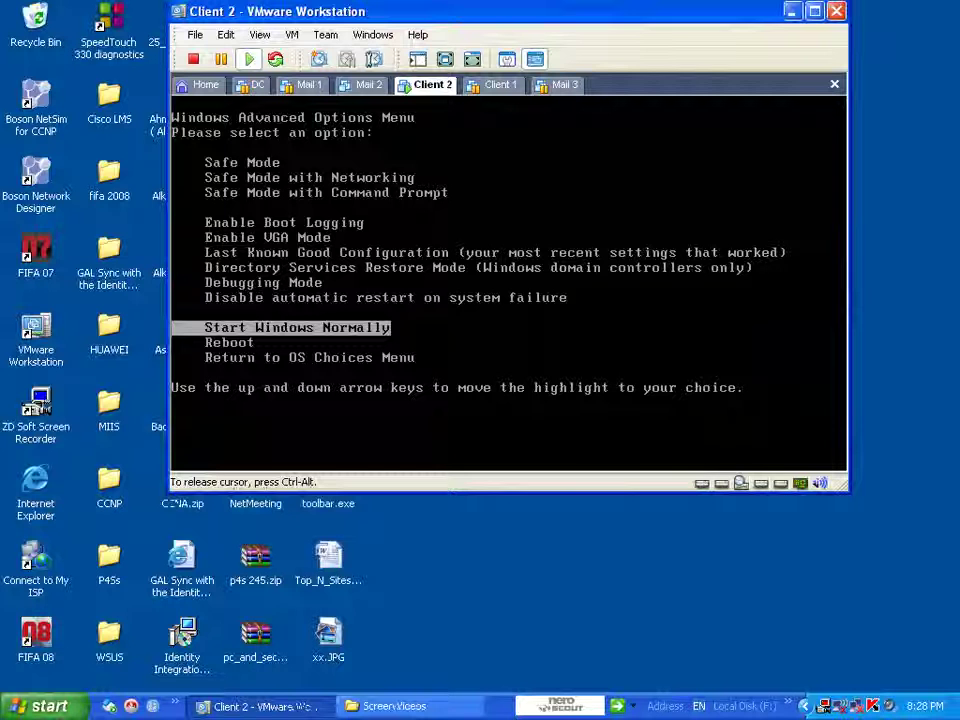
key(Up)
key(Up)
key(Up)
key(Up)
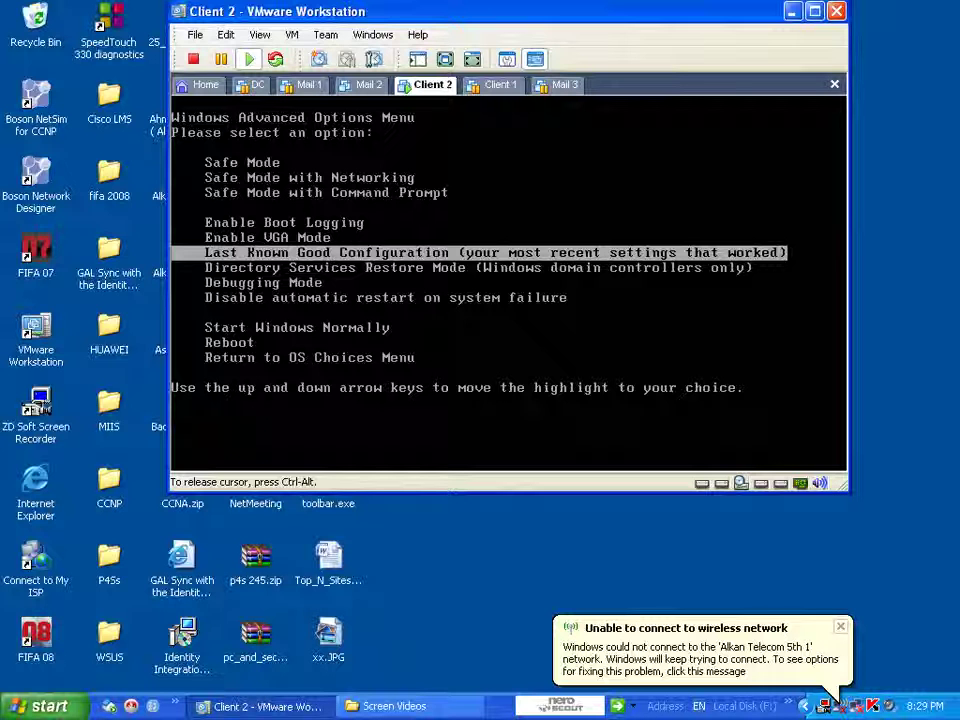
key(Down)
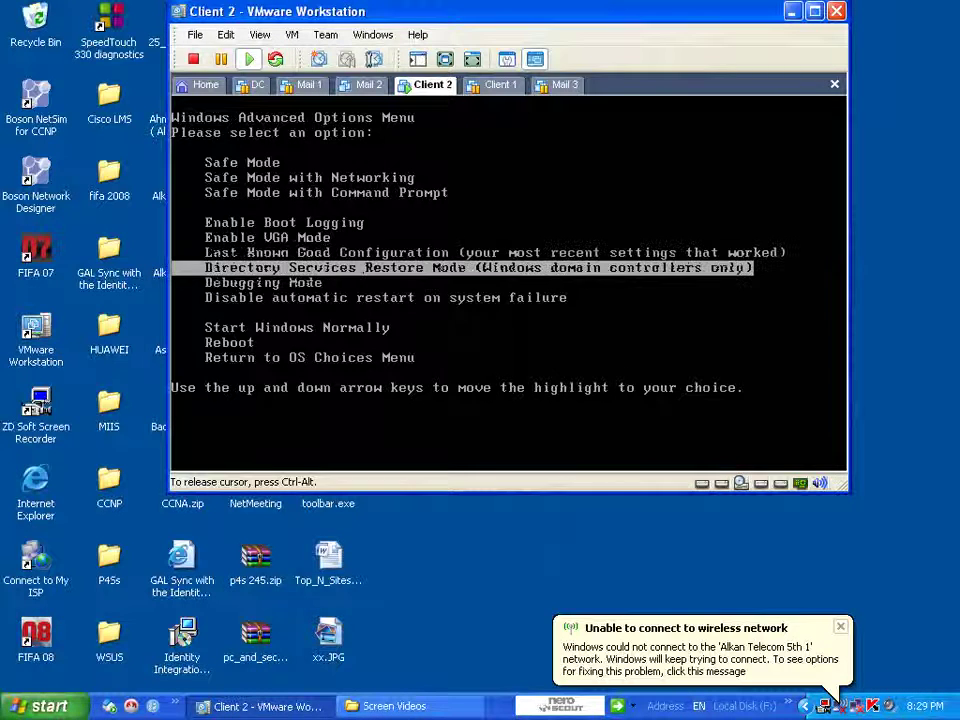
key(Down)
key(Down)
key(Down)
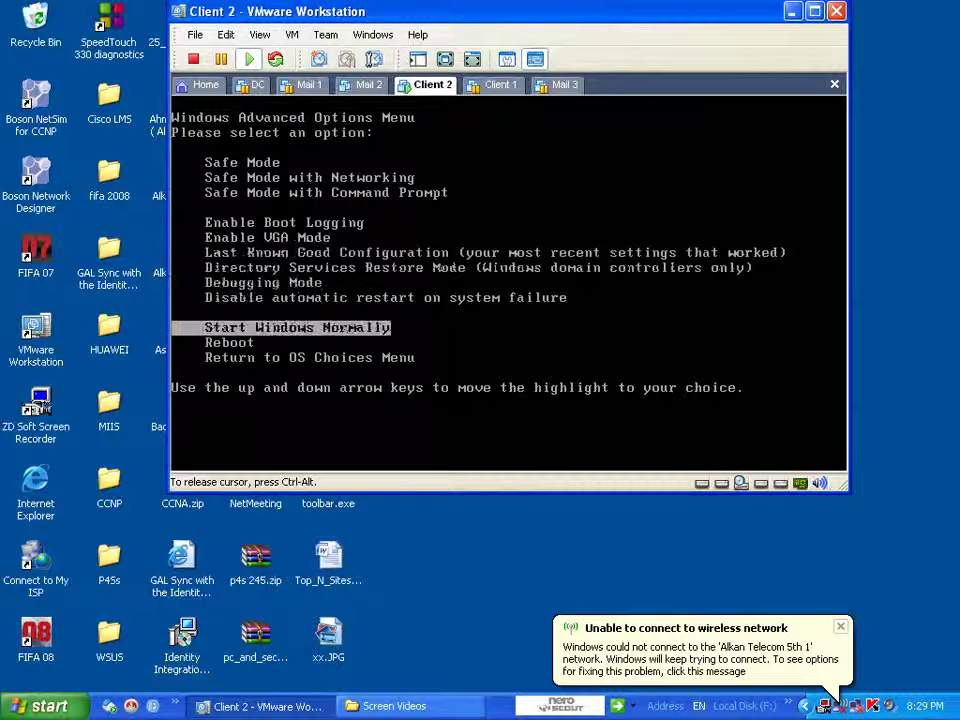
key(Return)
key(Down)
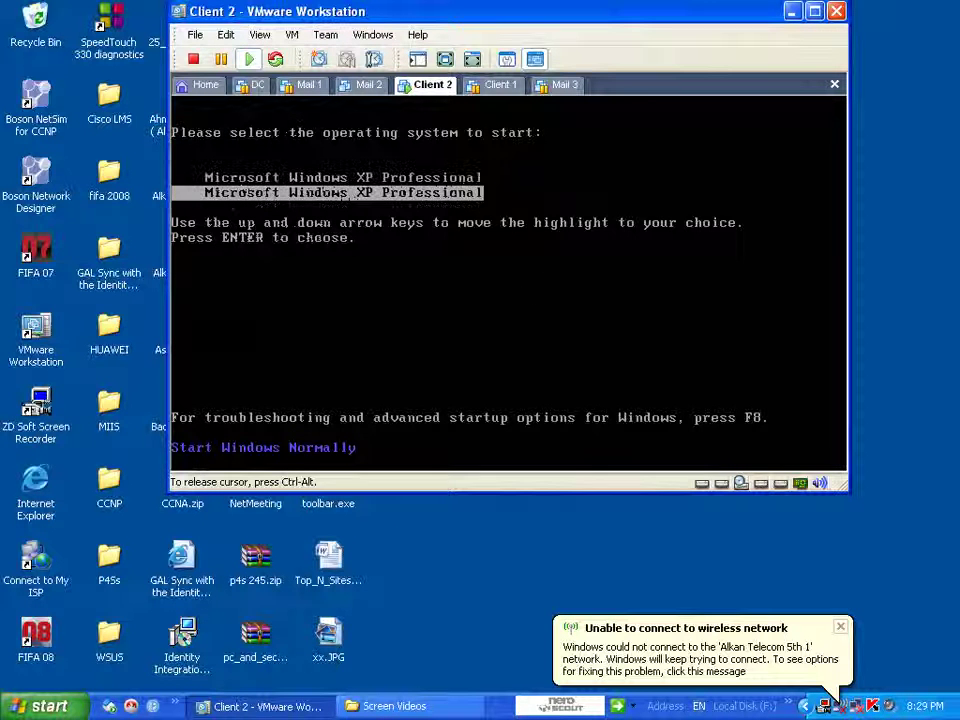
key(Return)
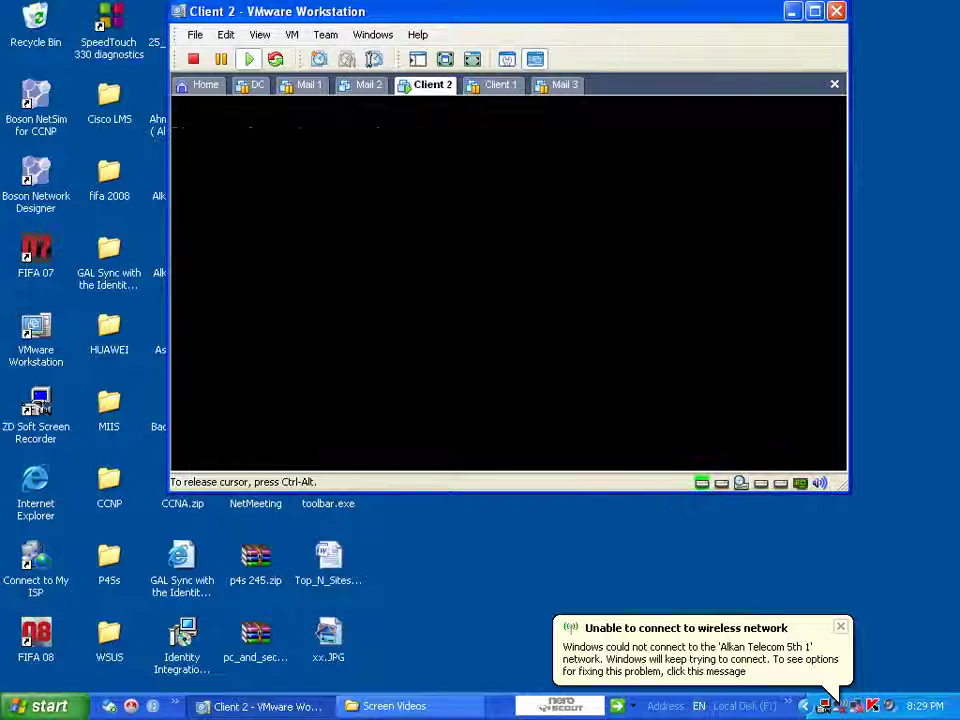
- Continue the Client 2 boot in full screen and dismiss the VMnet0 bridge warning
click(560, 367)
key(Return)
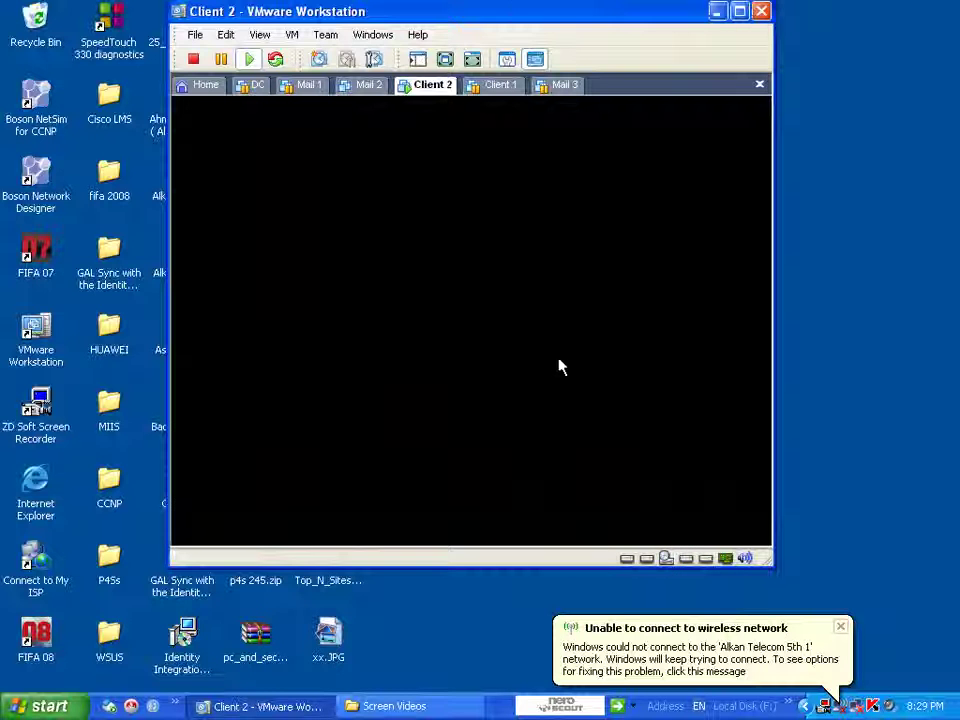
drag(508, 24, 514, 88)
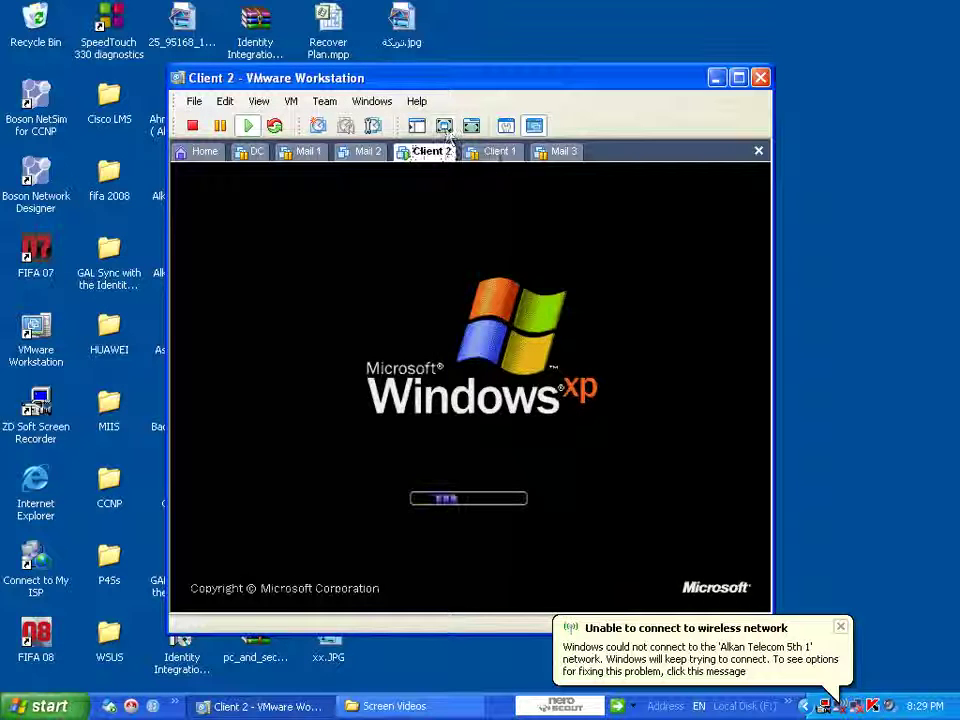
click(444, 125)
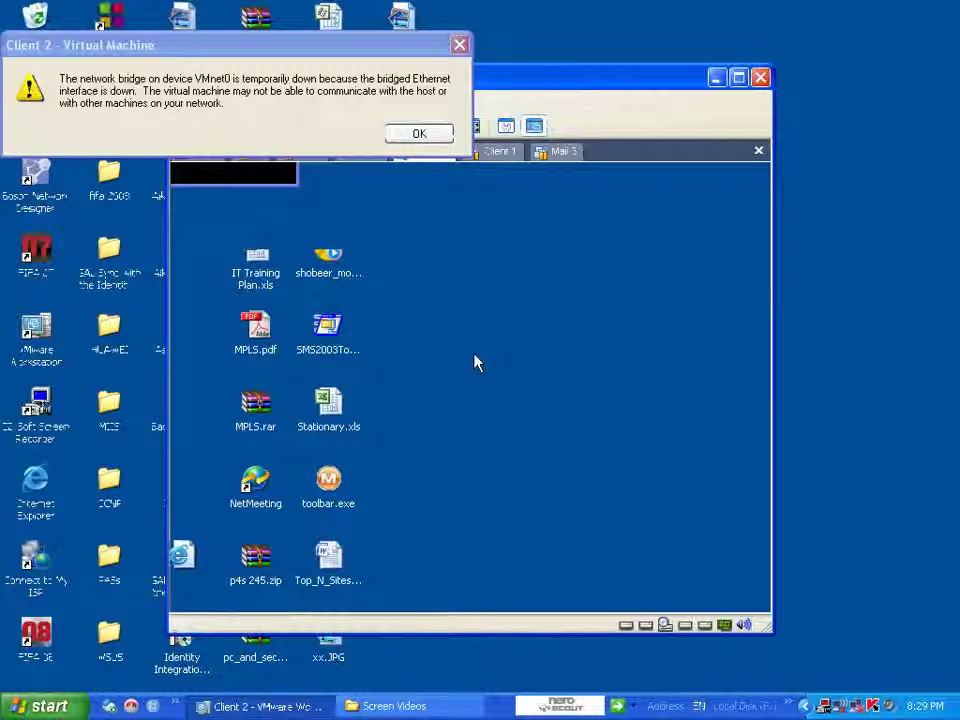
click(432, 139)
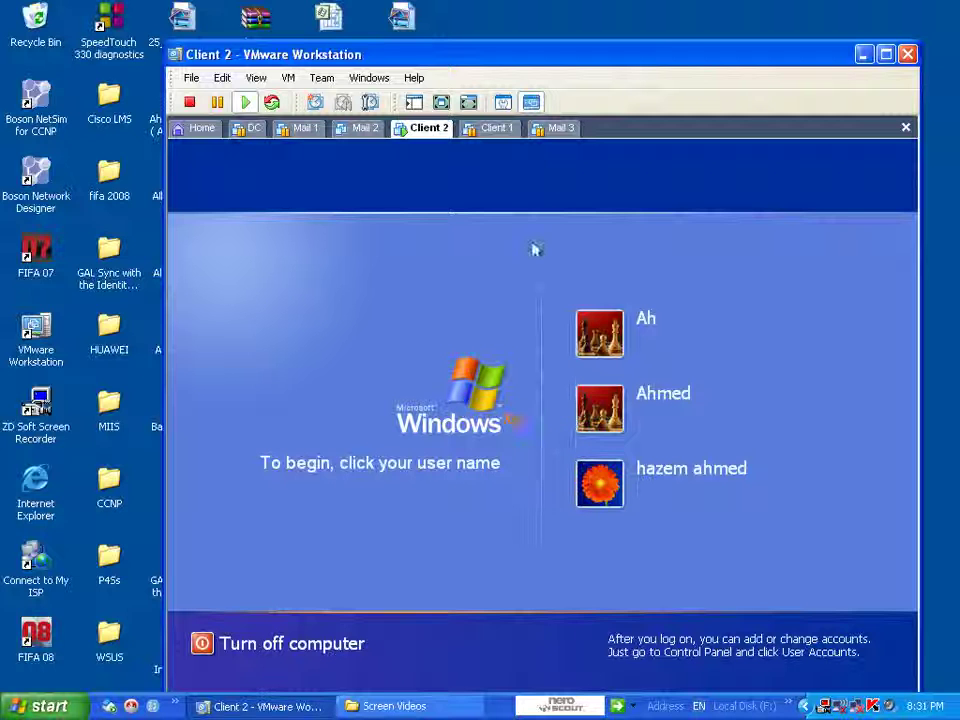
- Select the user account on the XP Welcome screen and enter its password
click(583, 398)
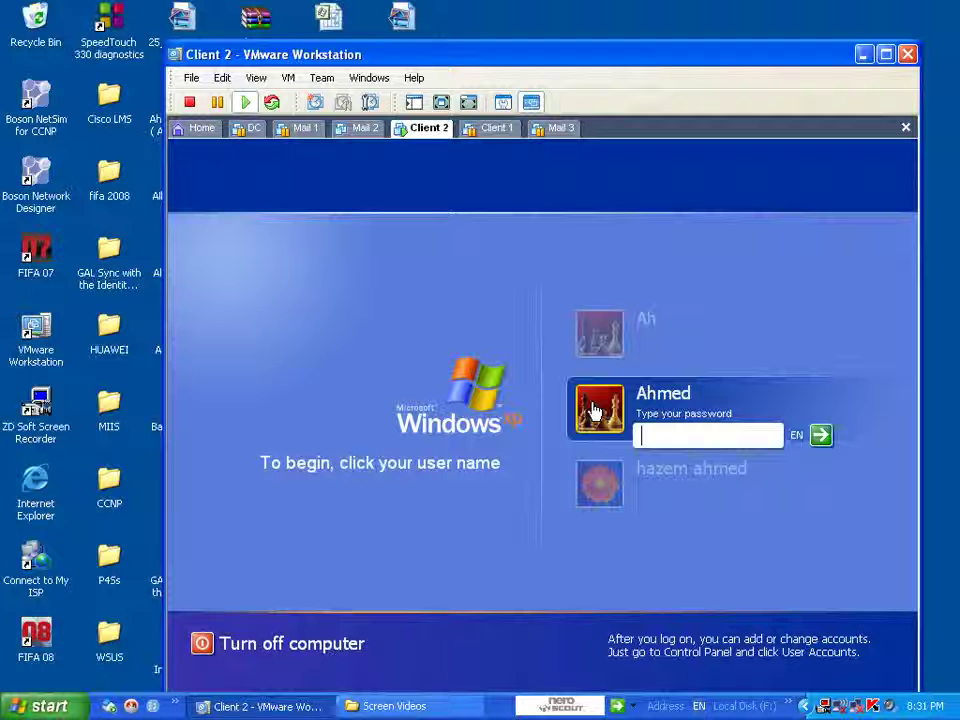
text(123)
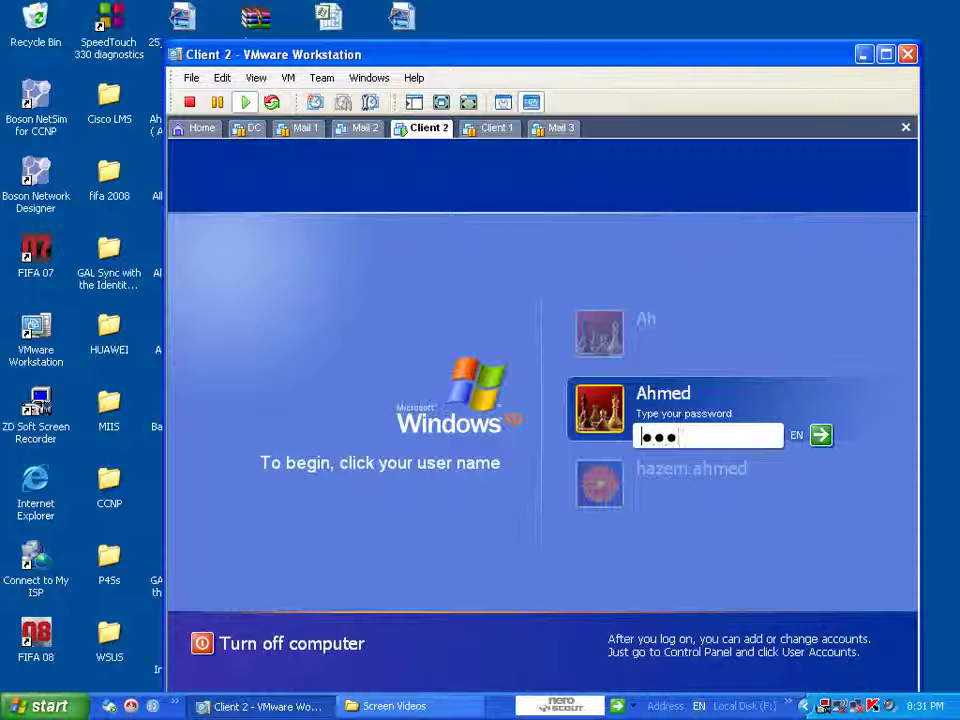
key(Return)
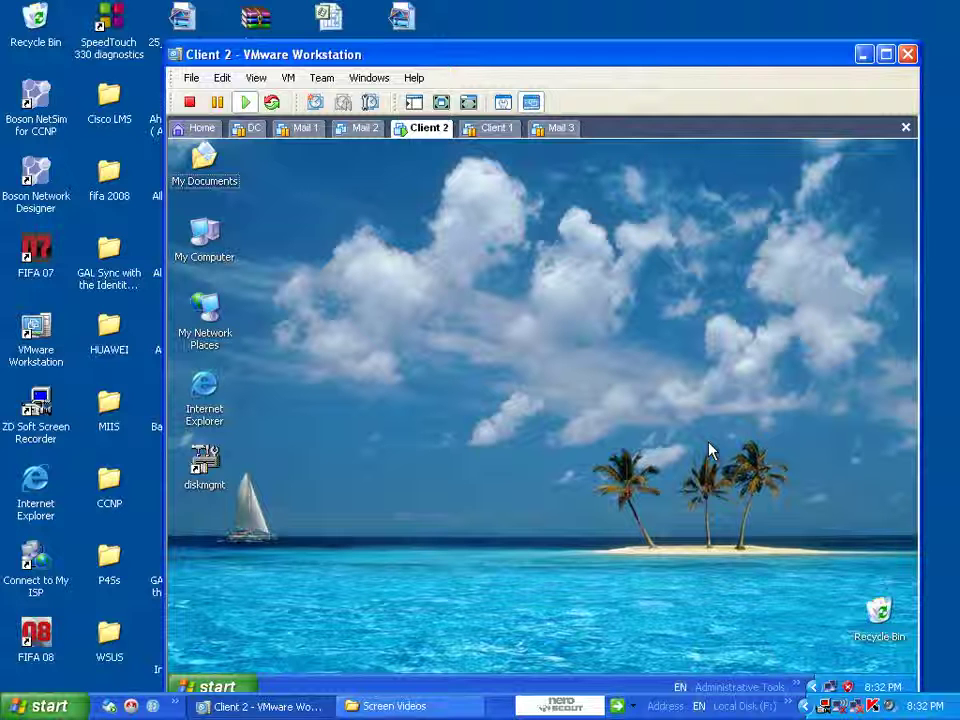
- Browse My Computer to New Volume (E:) and its WinXP folder, then go back up to E:
drag(789, 54, 805, 8)
click(677, 214)
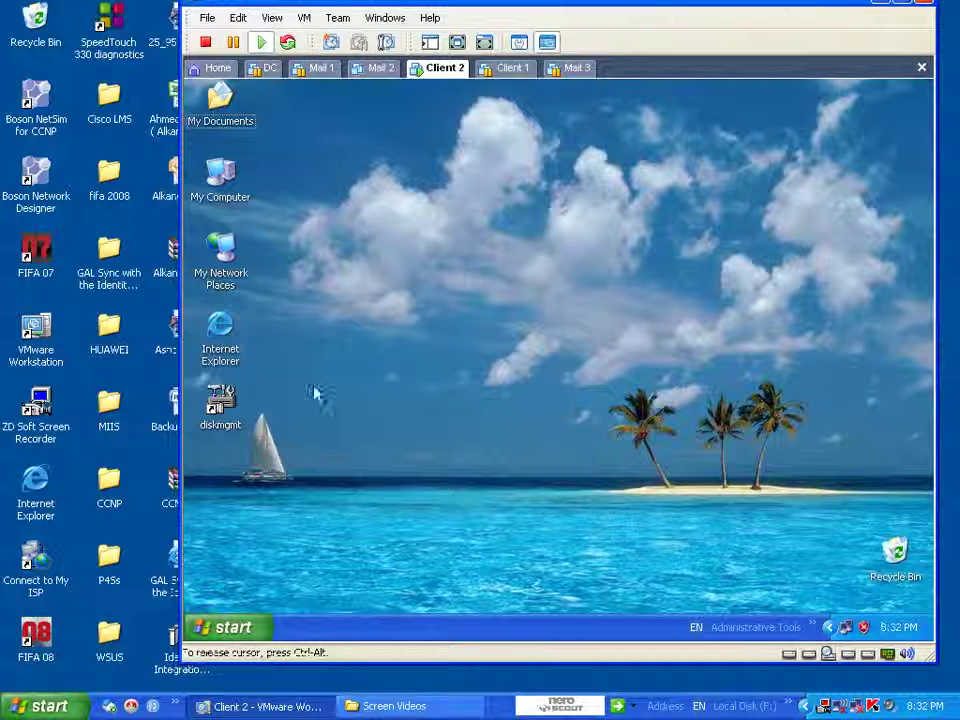
double_click(232, 205)
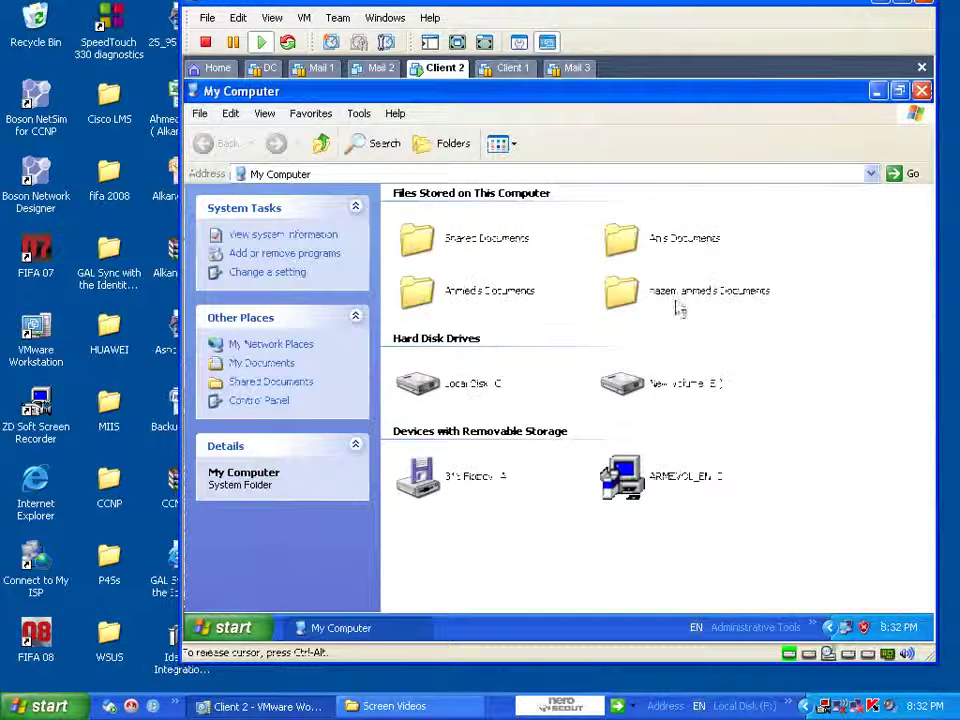
double_click(655, 388)
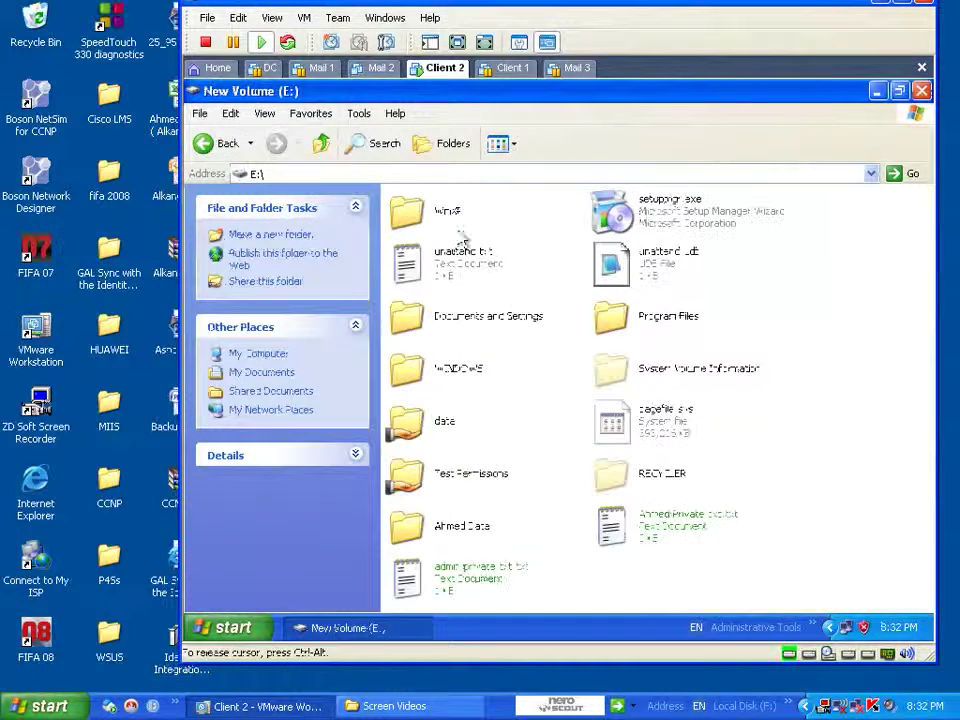
double_click(450, 218)
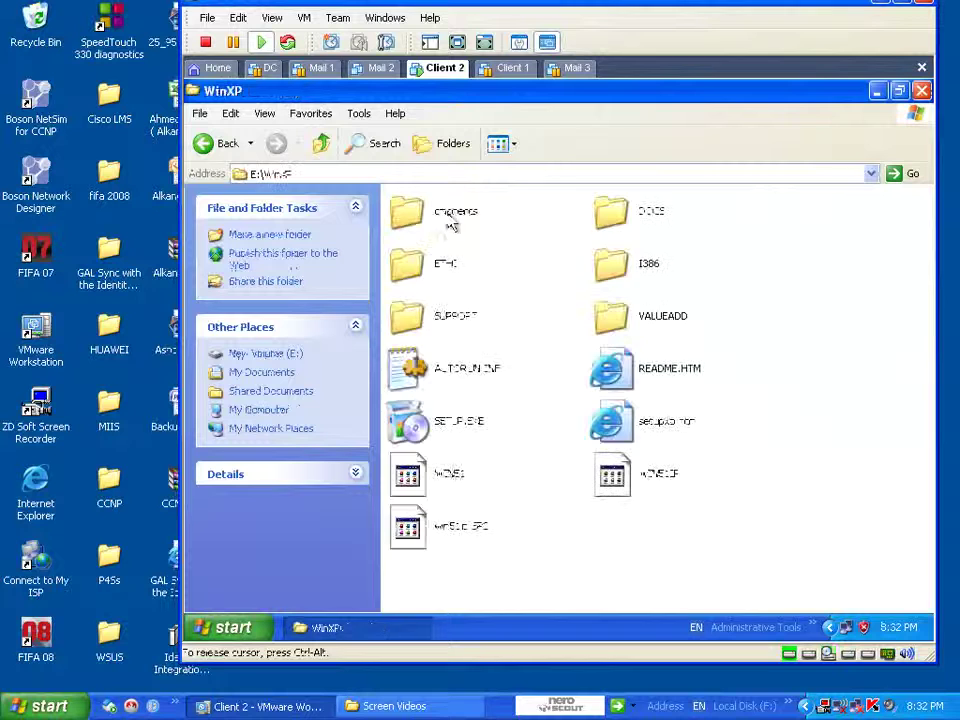
click(321, 143)
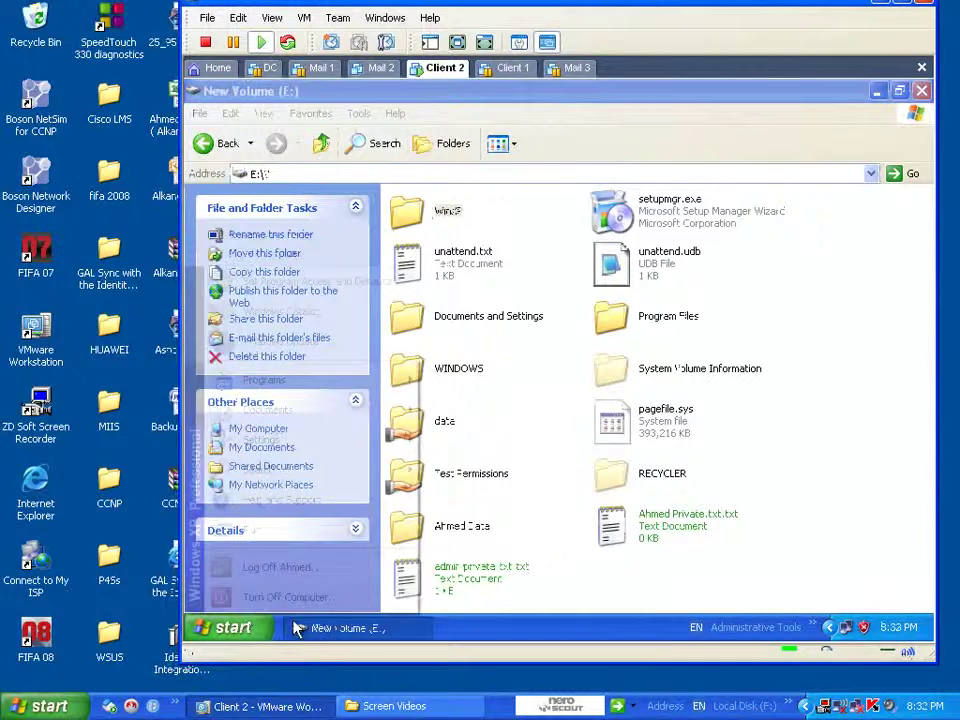
- Launch a Command Prompt from Start > Run and change to the root with CD\
click(233, 627)
click(317, 549)
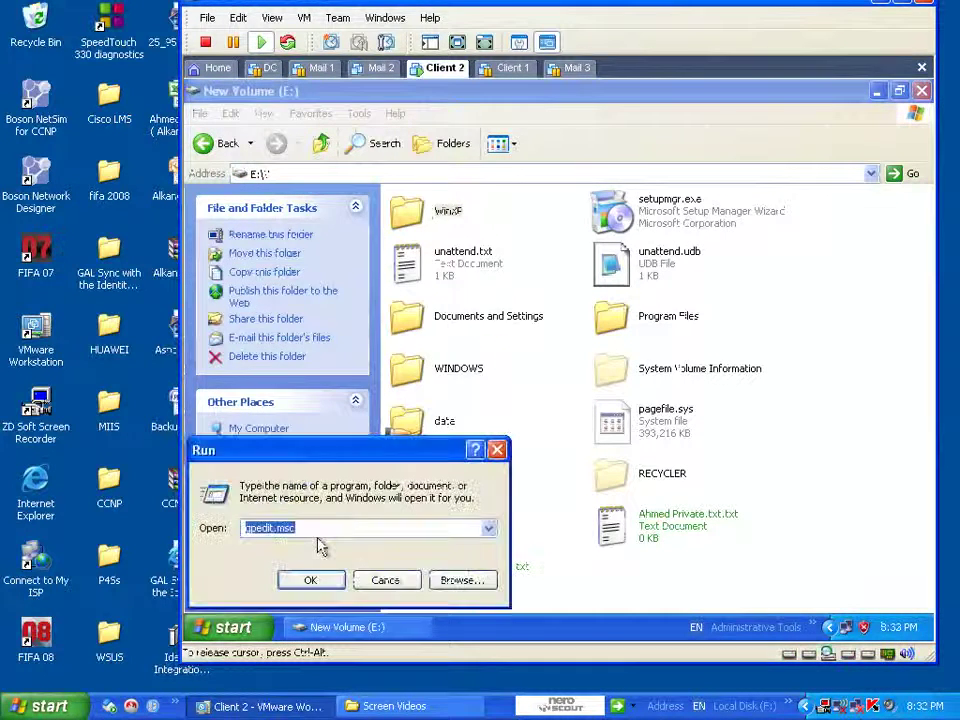
text(c:\)
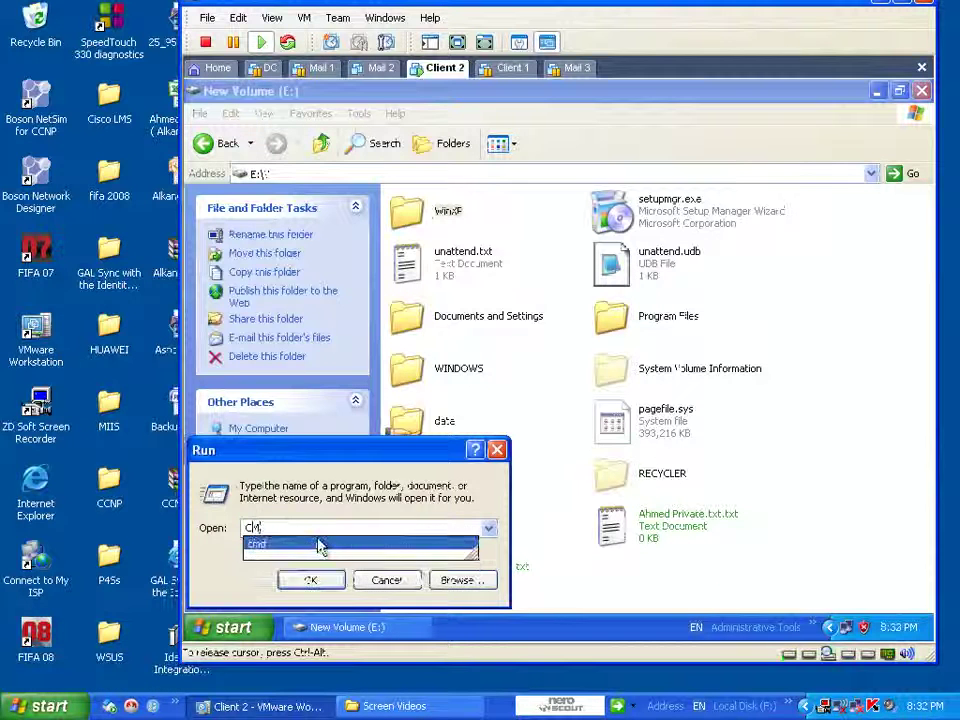
key(Return)
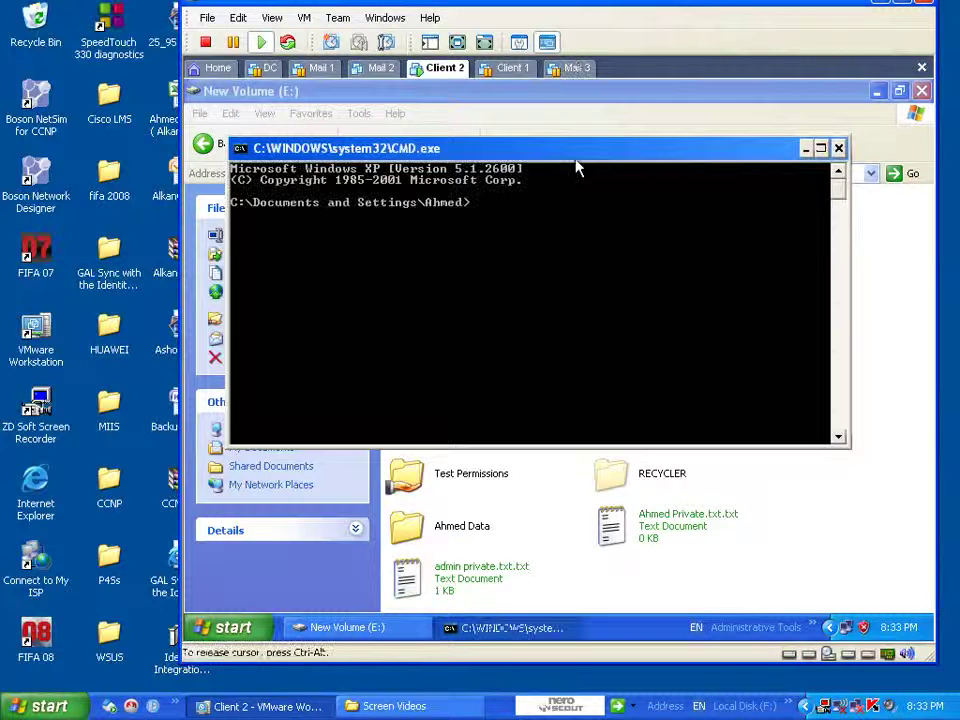
drag(576, 160, 619, 282)
text(CD\)
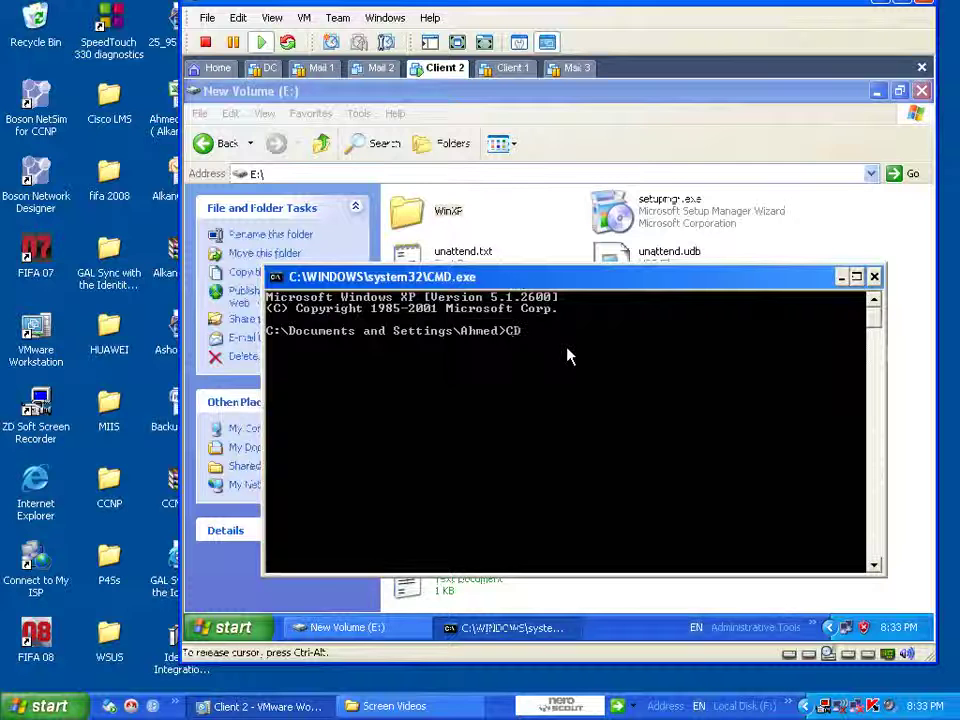
key(Return)
- Switch to drive E: and run WINXP\i386\winnt32.exe /cmdcons
drag(588, 278, 609, 327)
text(WI)
key(BackSpace)
key(BackSpace)
text(E:)
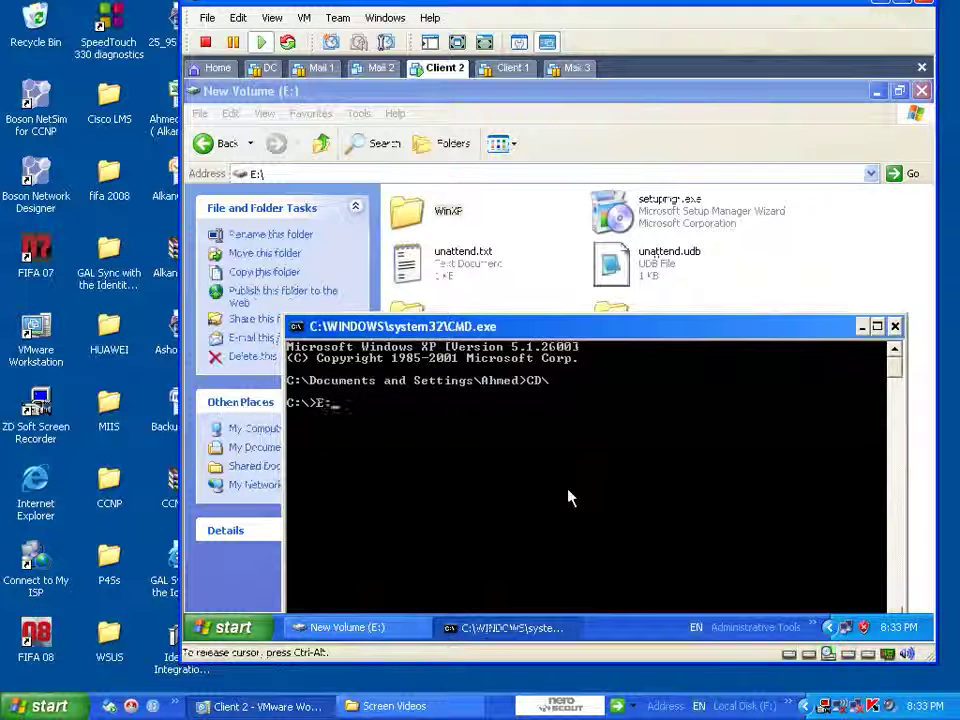
key(Return)
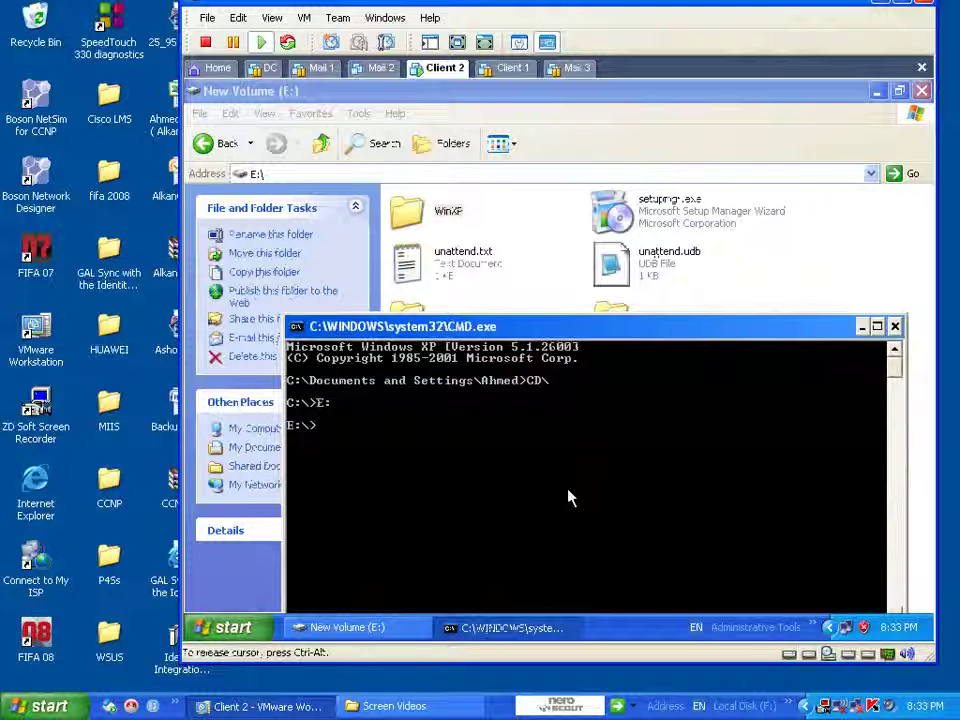
text(UINX)
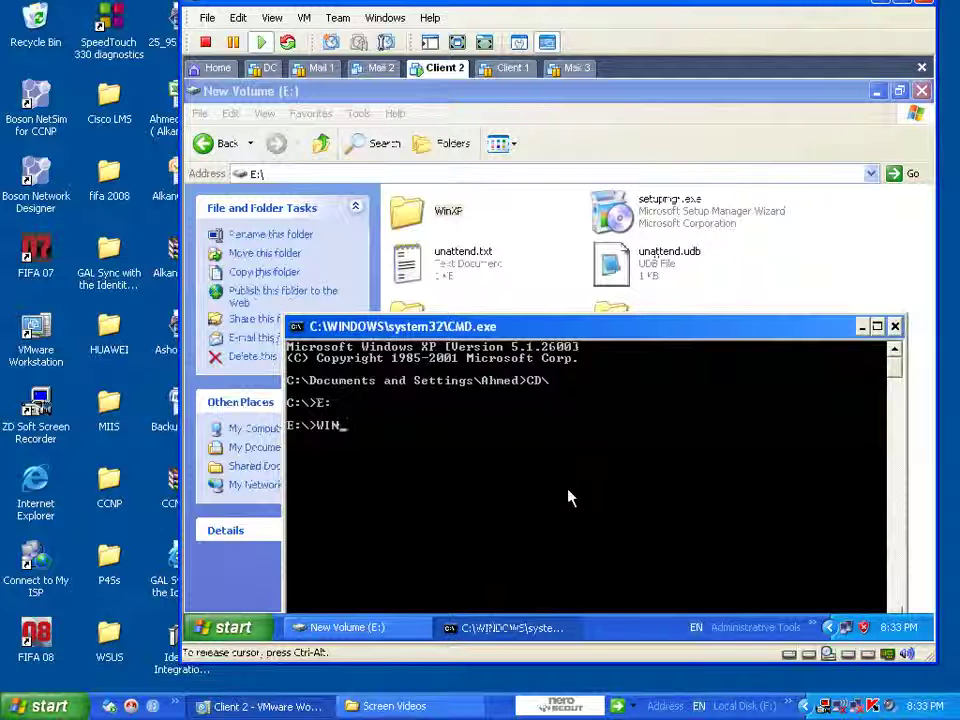
text(P\)
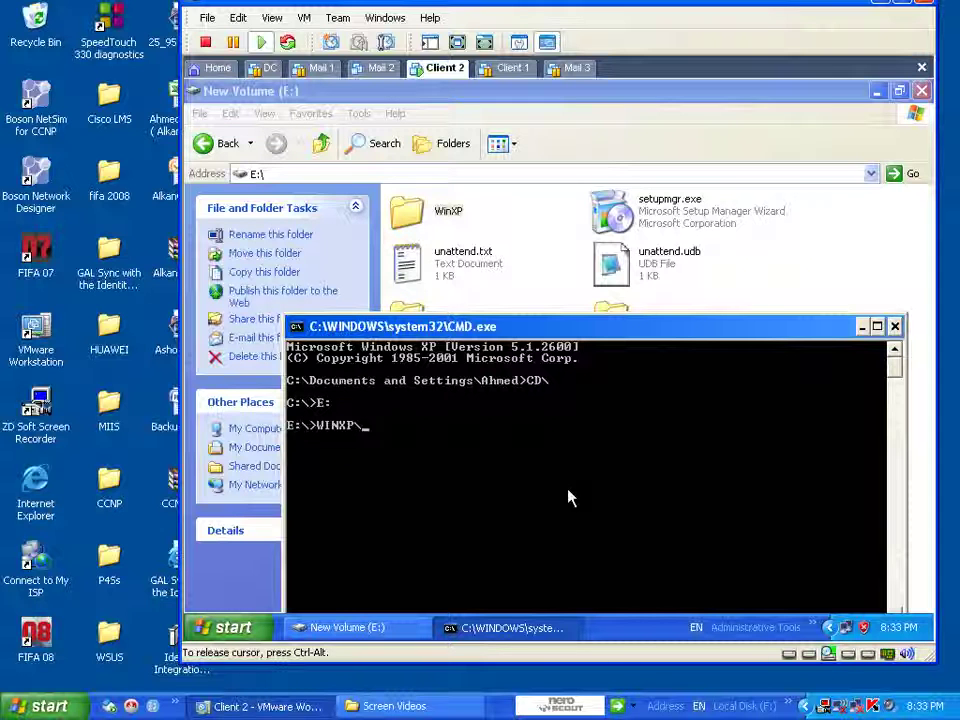
text(i386\wi)
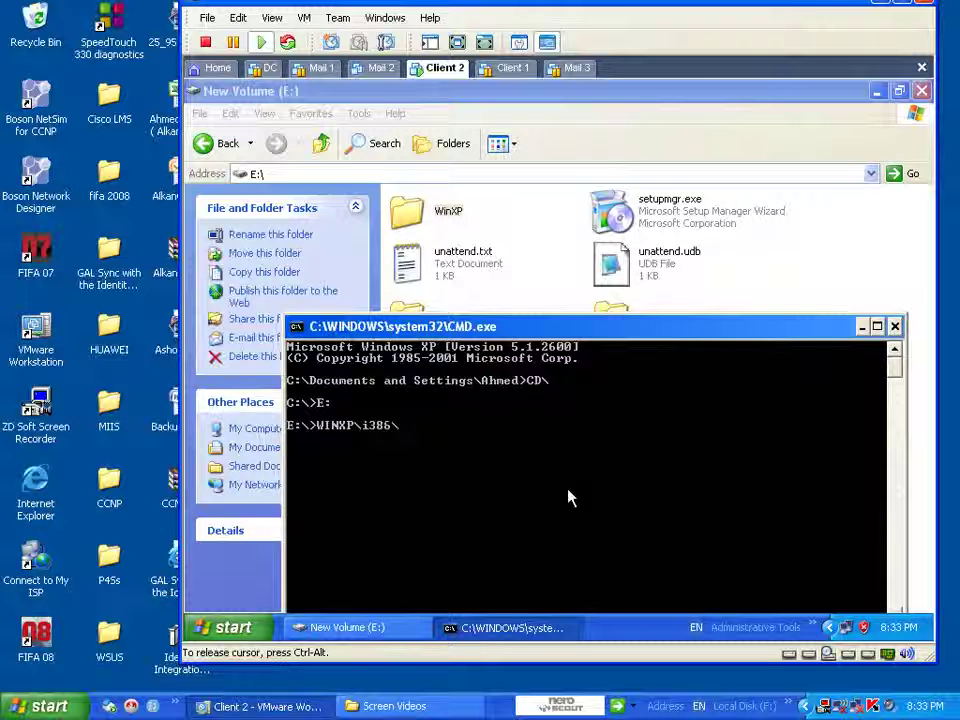
text(n)
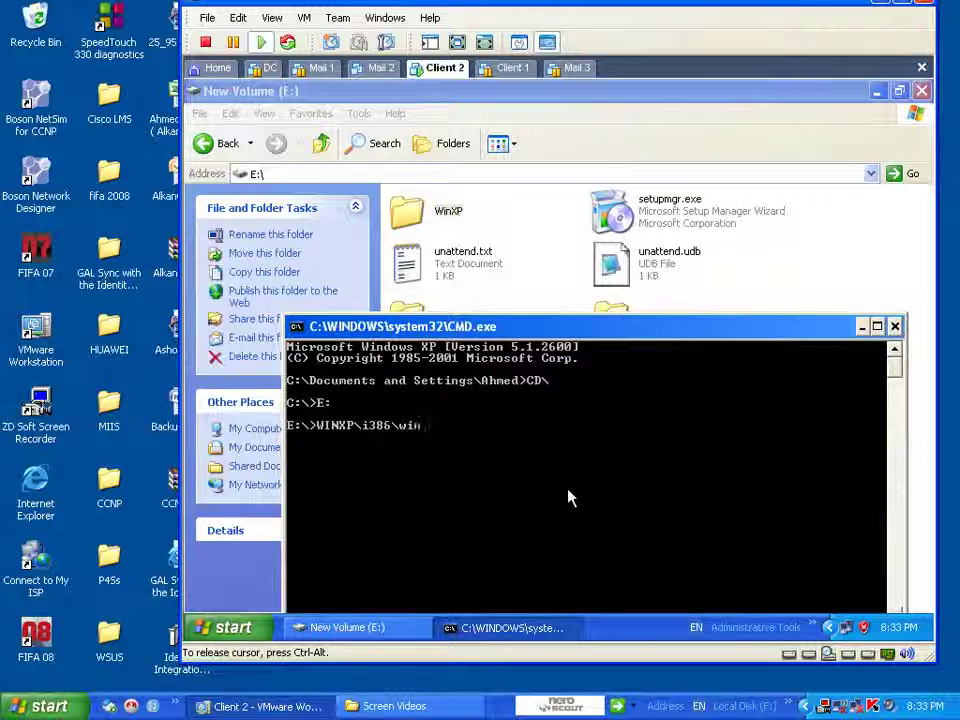
text(nt32.exe)
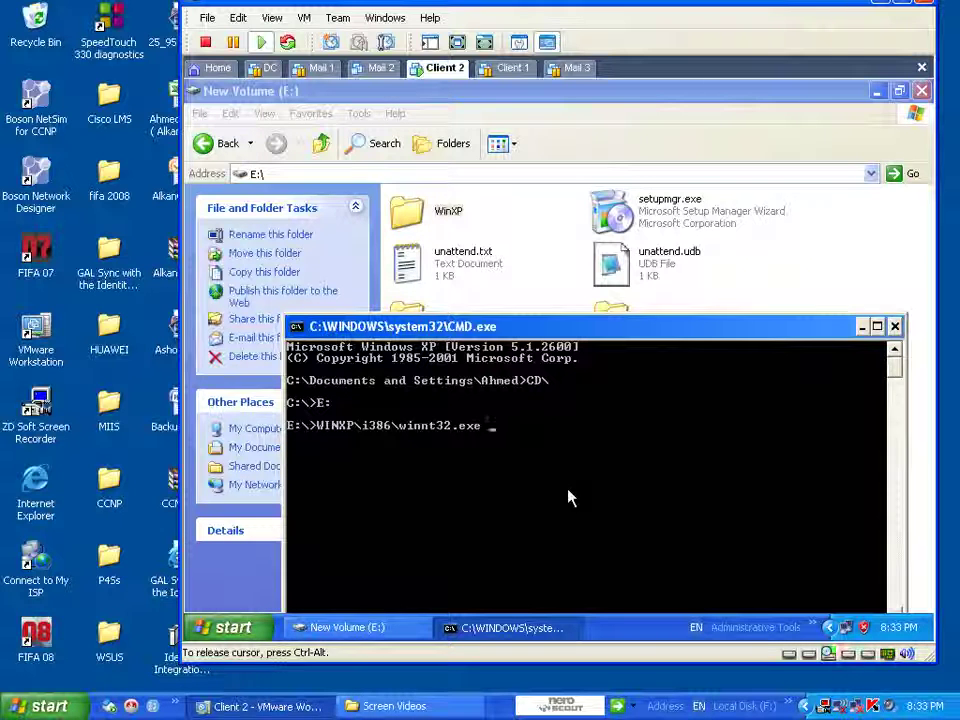
text(/)
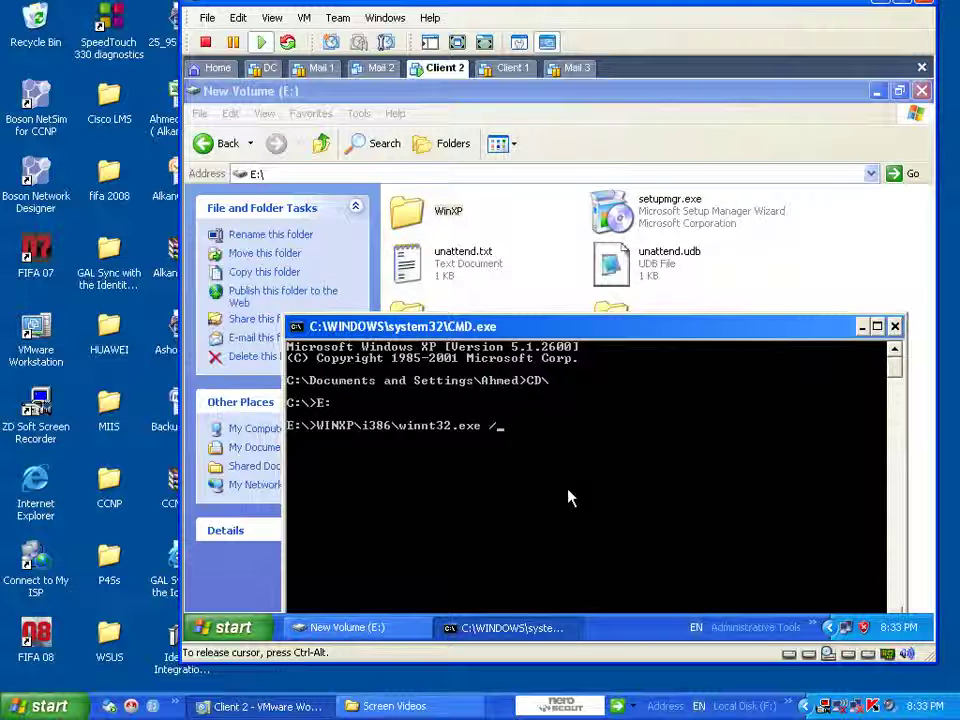
text(cmd)
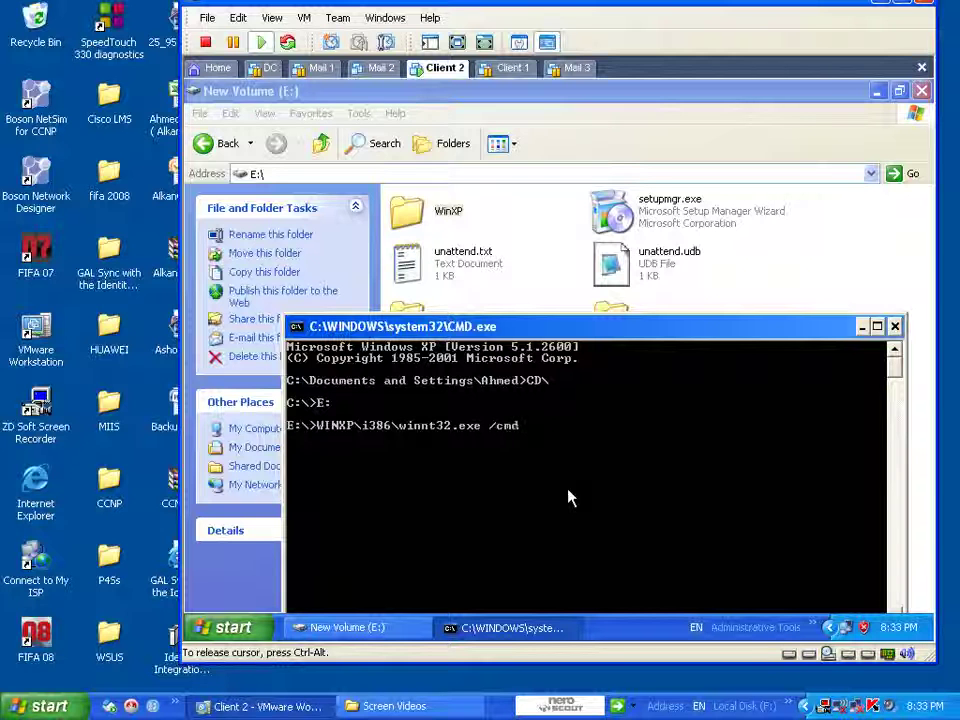
text(cons)
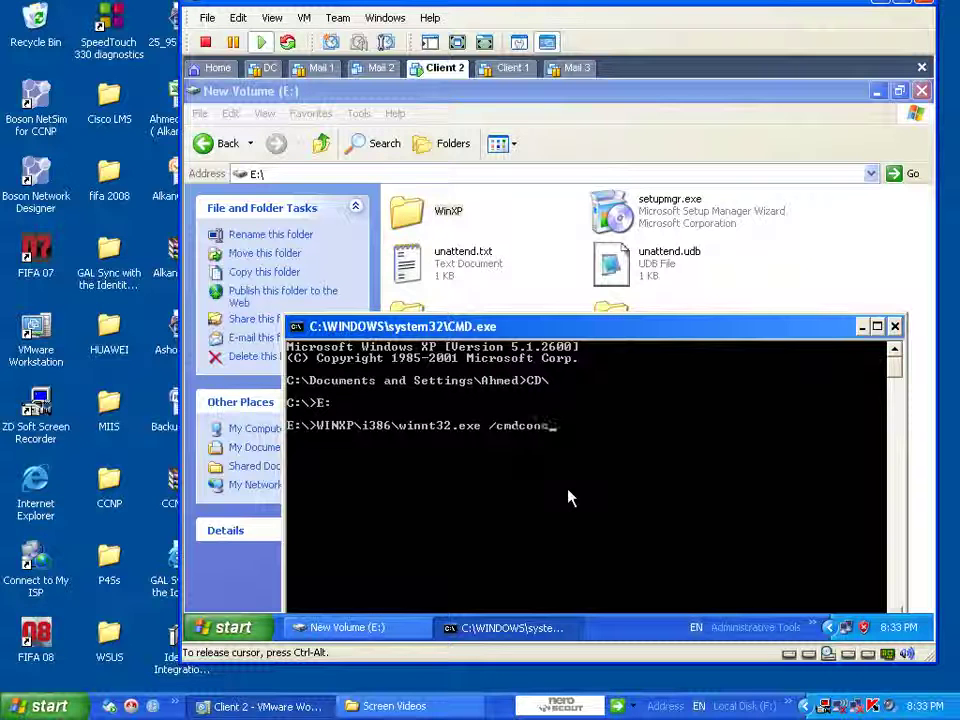
key(Return)
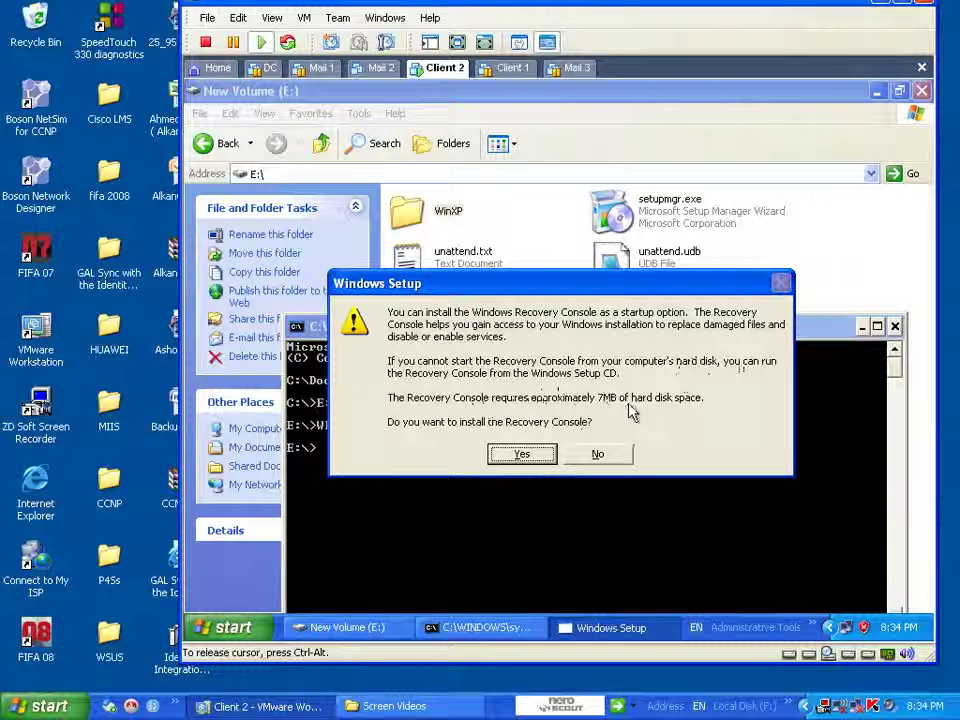
- Confirm the Recovery Console install, skip Dynamic Update, acknowledge success and close the command prompt
click(522, 454)
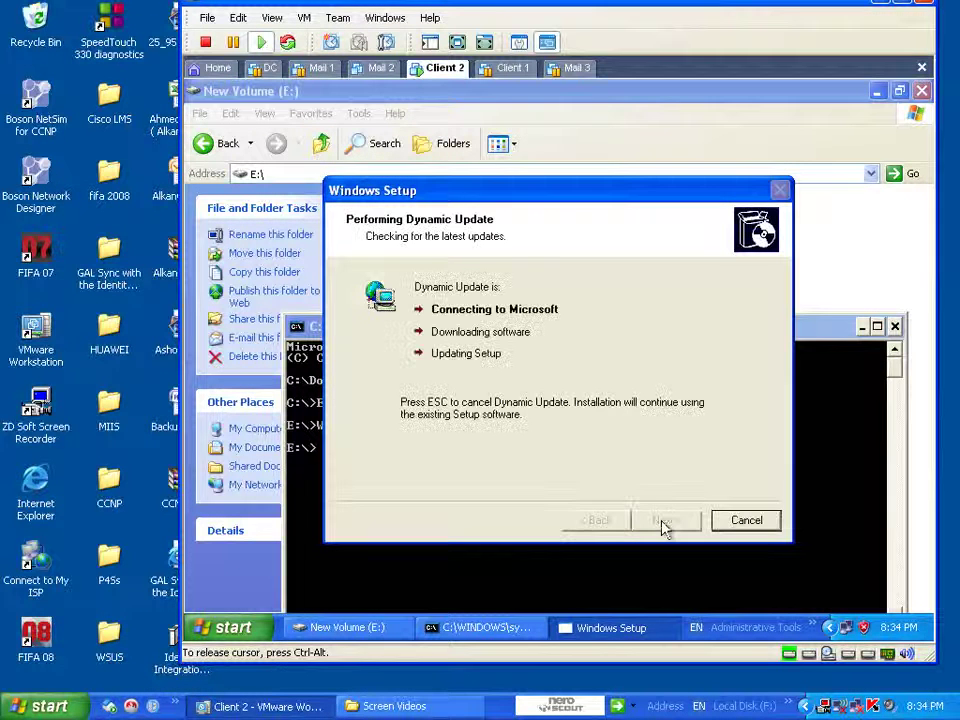
click(489, 385)
click(683, 522)
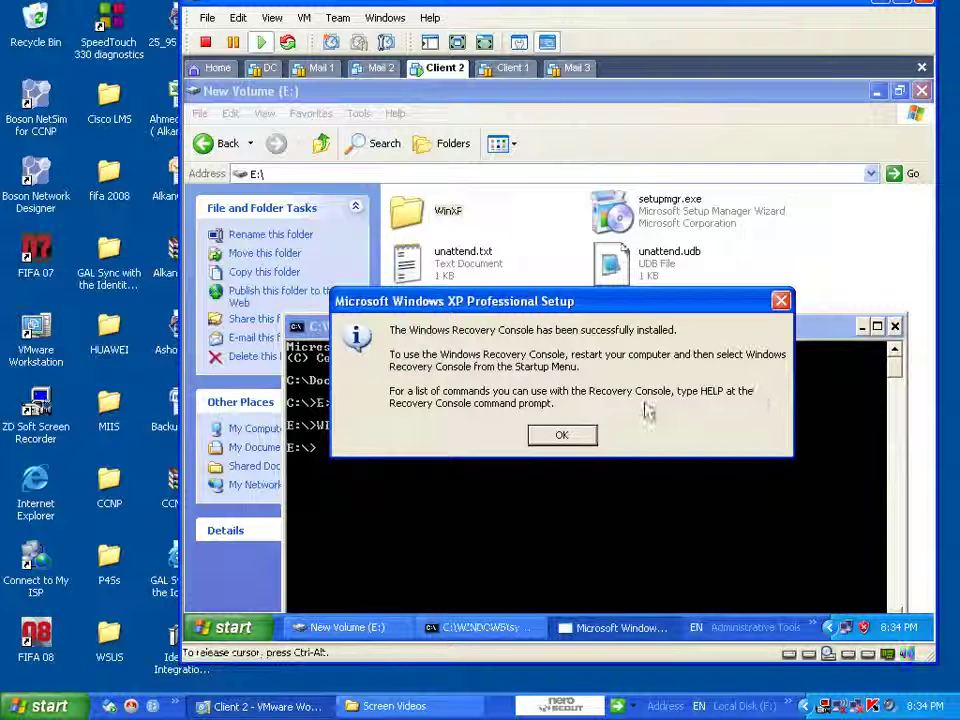
click(561, 436)
click(894, 326)
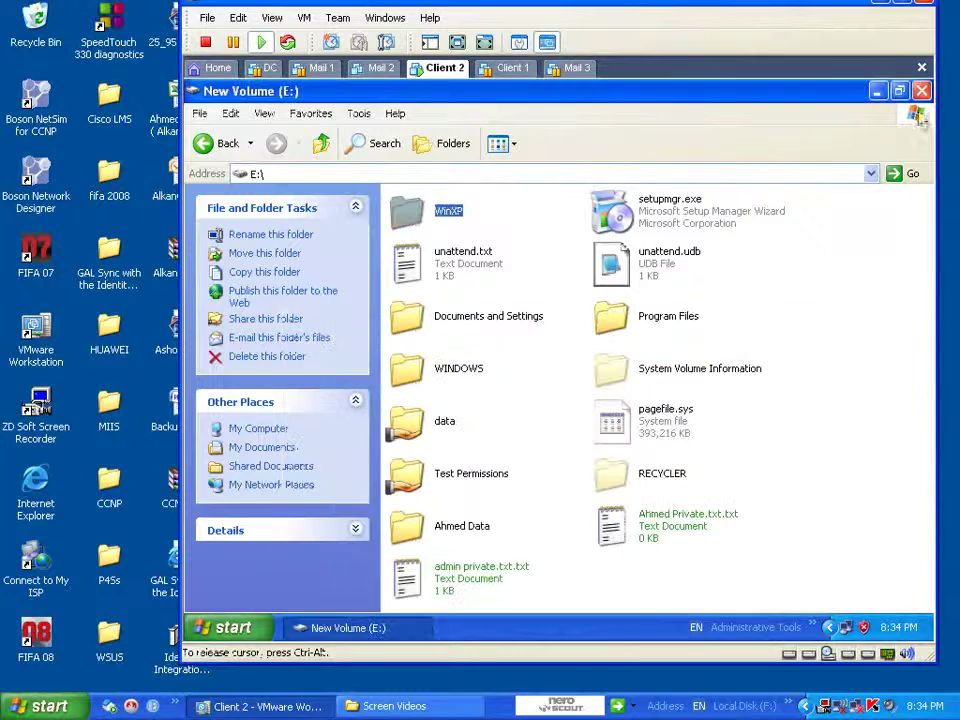
- Close the New Volume (E:) window and restart the Windows XP guest, dismissing the network-bridge warning
click(922, 91)
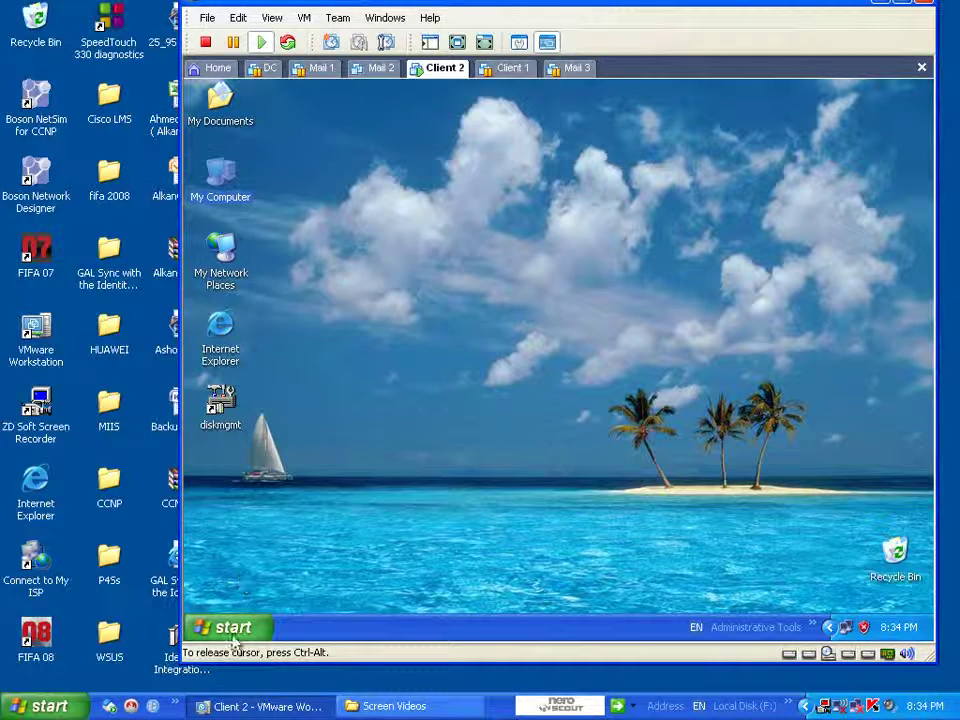
click(233, 627)
click(357, 598)
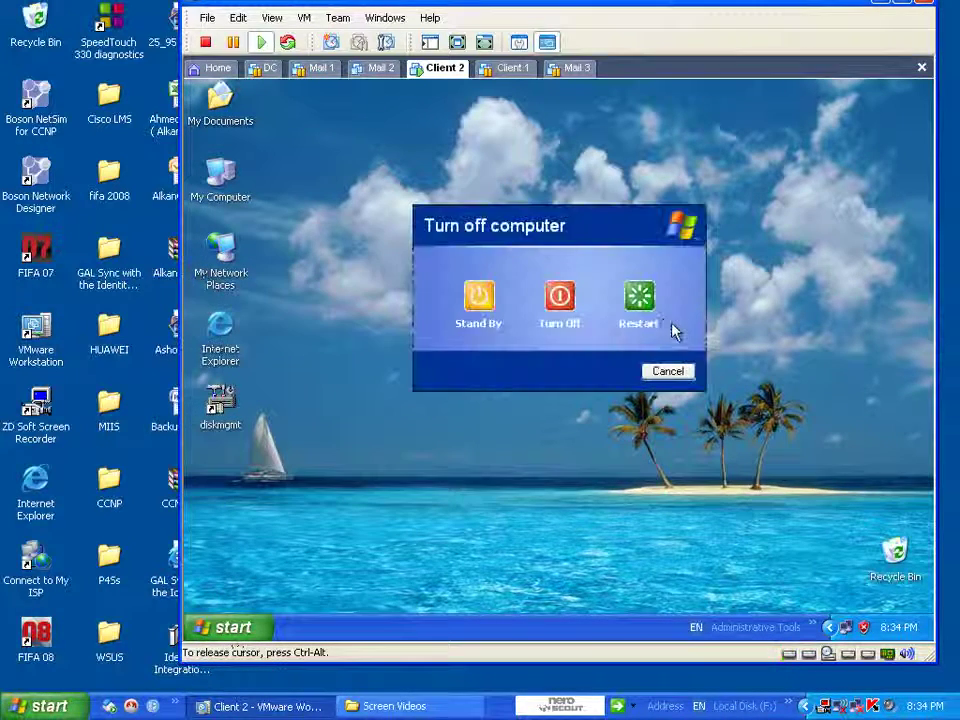
click(637, 298)
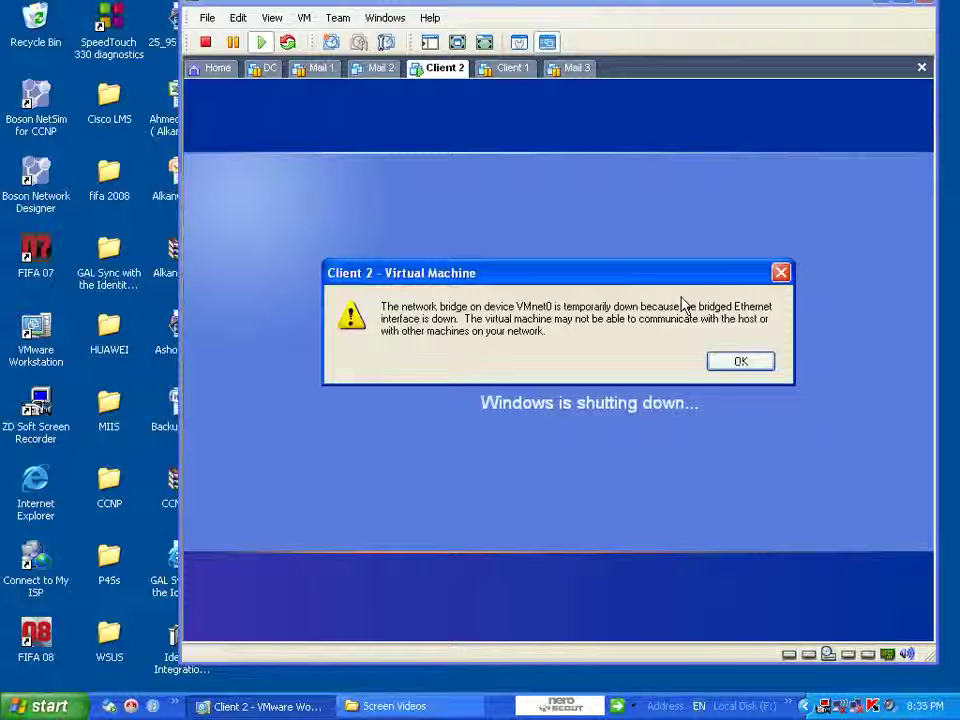
click(724, 370)
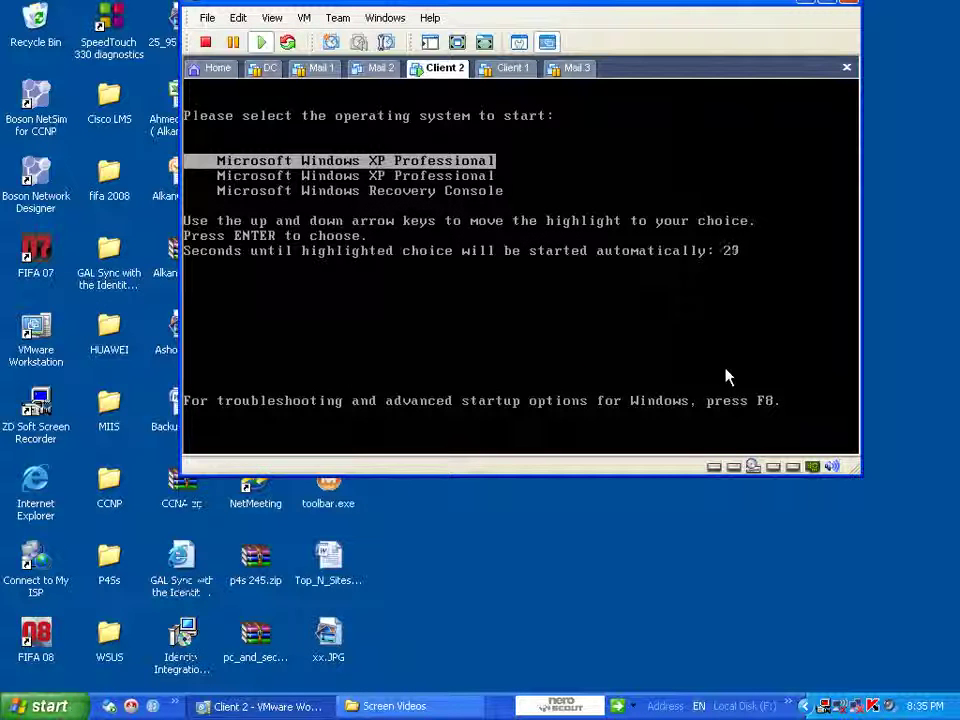
- Select Microsoft Windows Recovery Console in the Client 2 boot menu and start it
click(727, 377)
key(Down)
key(Up)
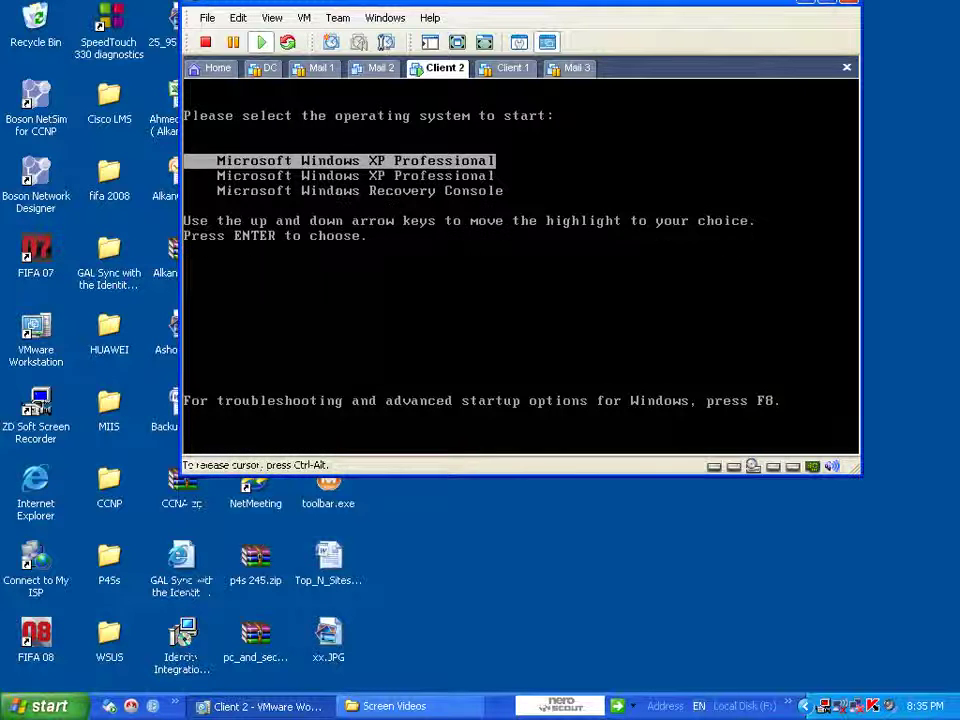
key(Down)
key(Down)
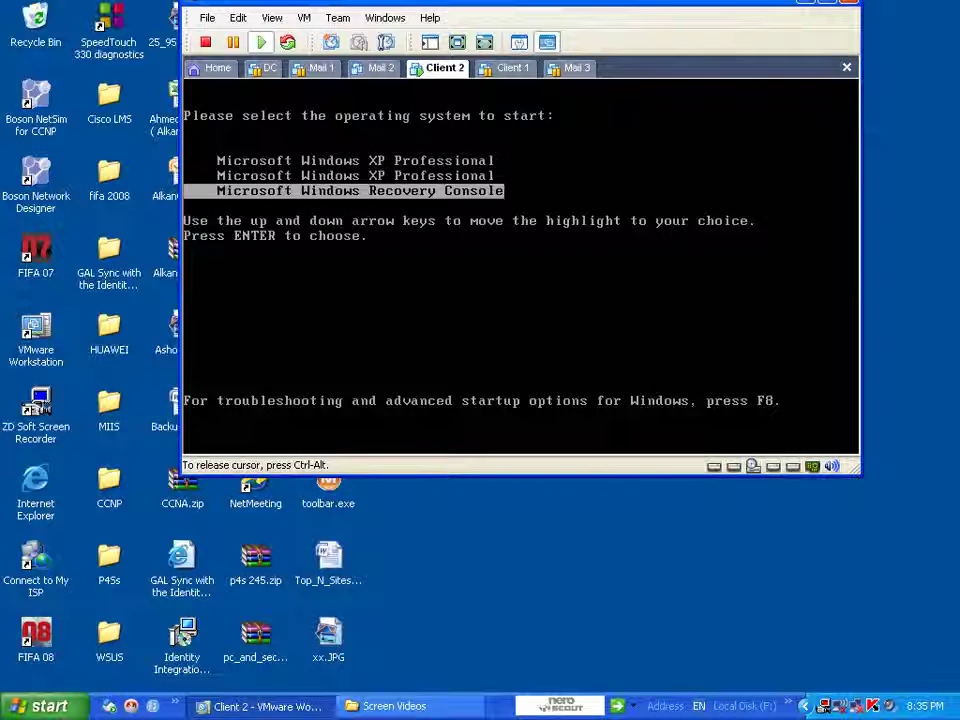
key(Return)
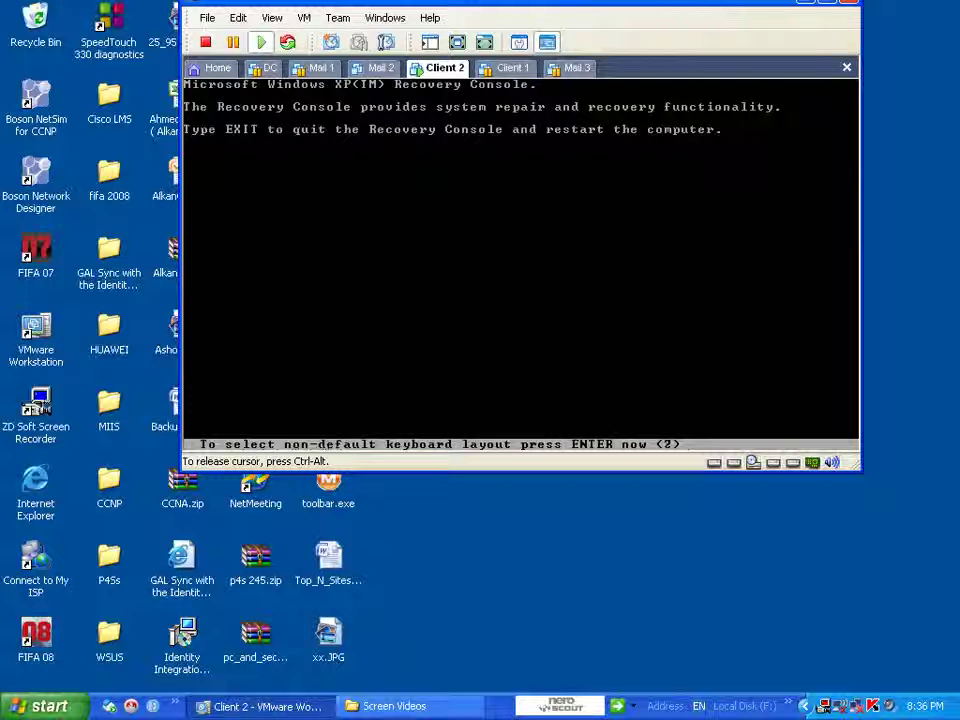
- Keep the default keyboard layout, switch to full screen, and choose installation 2 (E:\WINDOWS)
key(ctrl+alt)
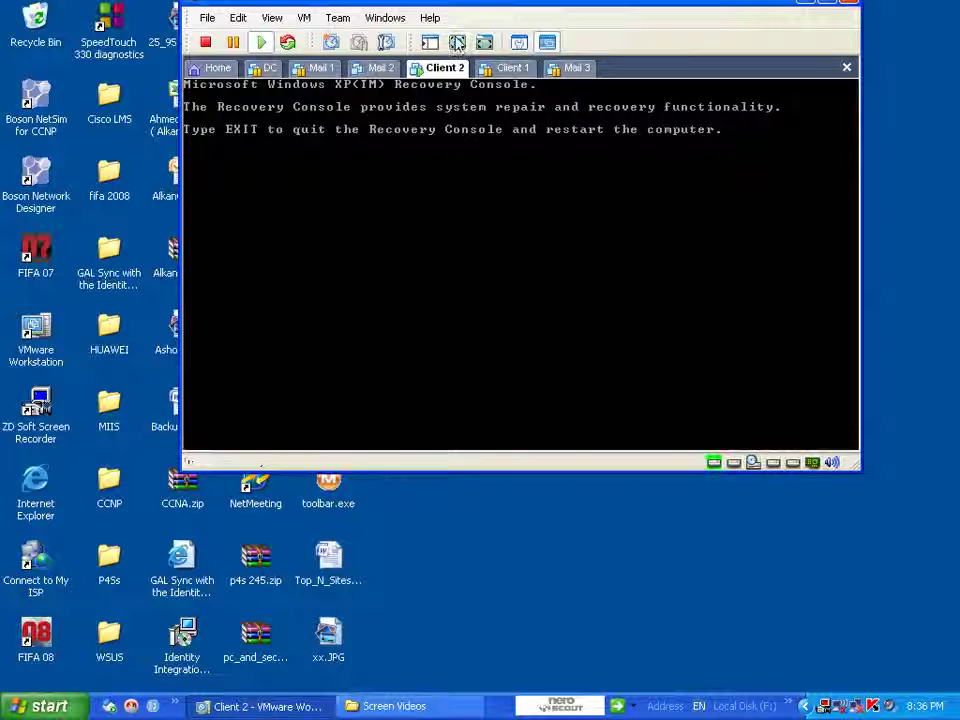
click(457, 42)
text(2)
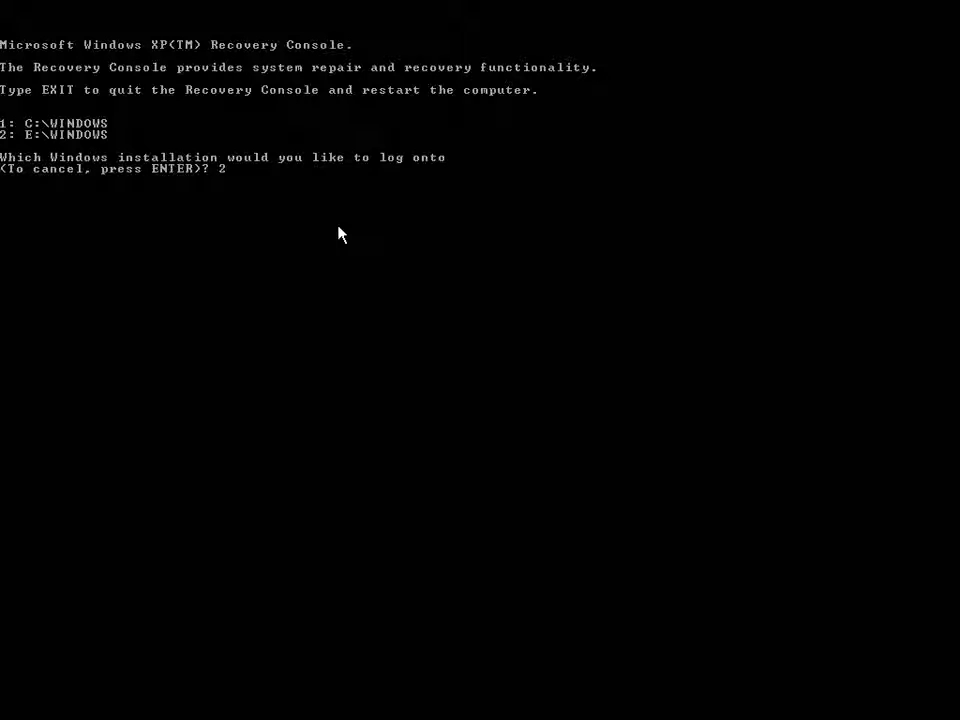
key(Return)
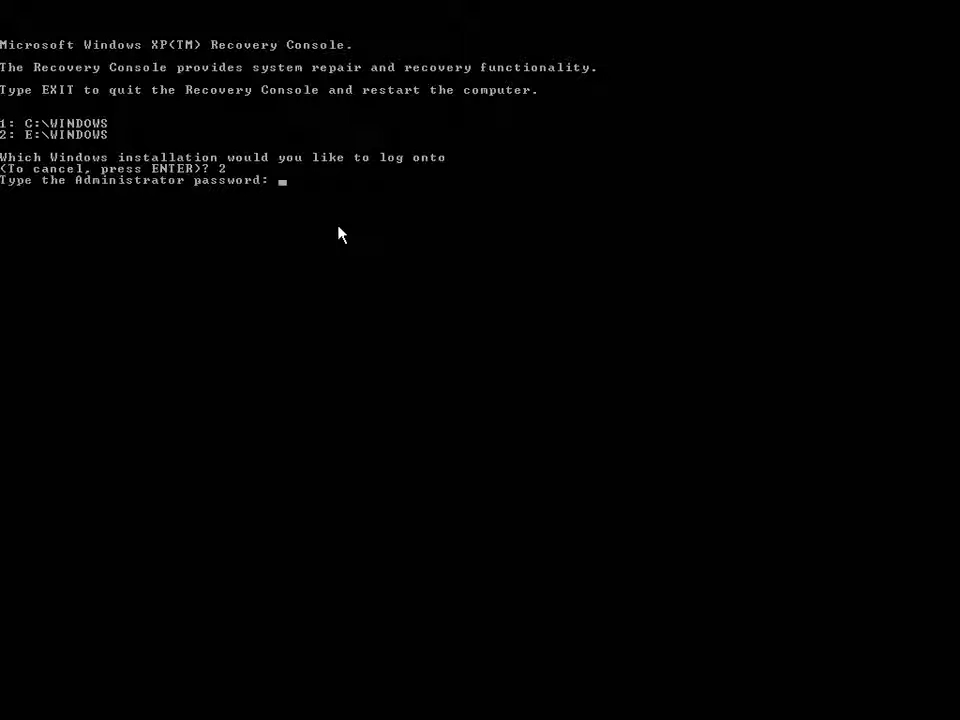
- Enter the Administrator password to reach the E:\WINDOWS> prompt
text(***)
key(Return)
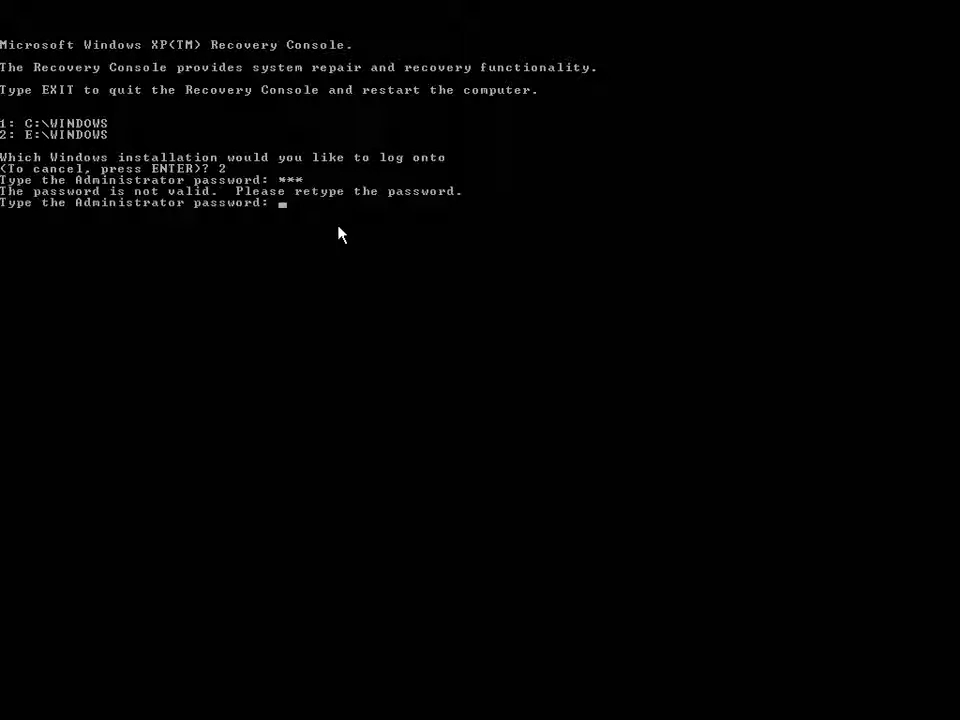
text(****)
key(Return)
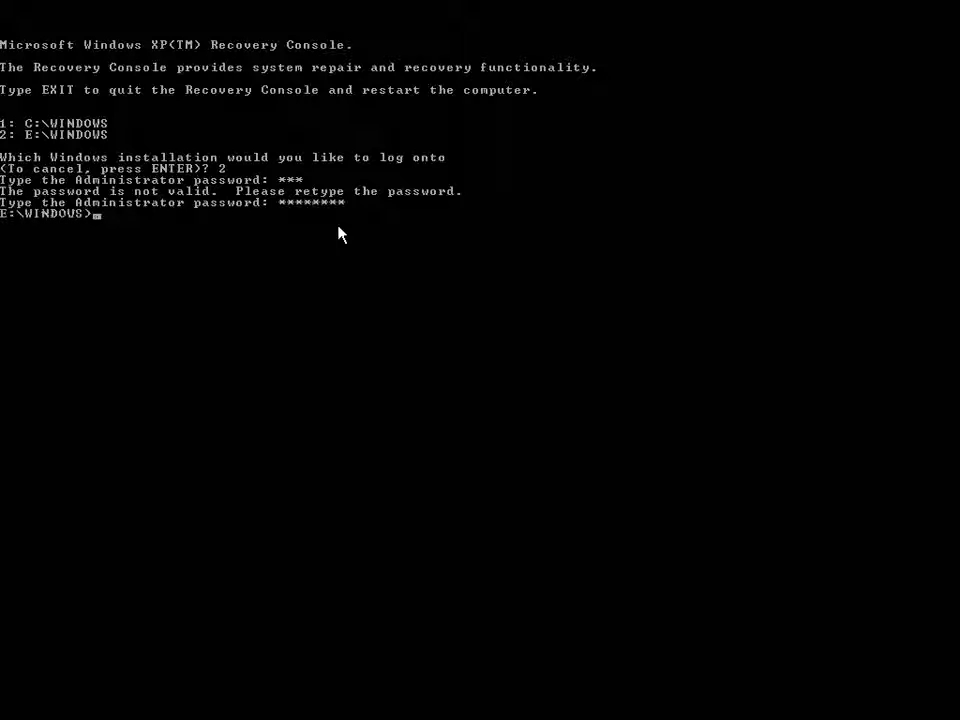
text(h)
- Run help and page through the full list of Recovery Console commands
text(elp)
key(Return)
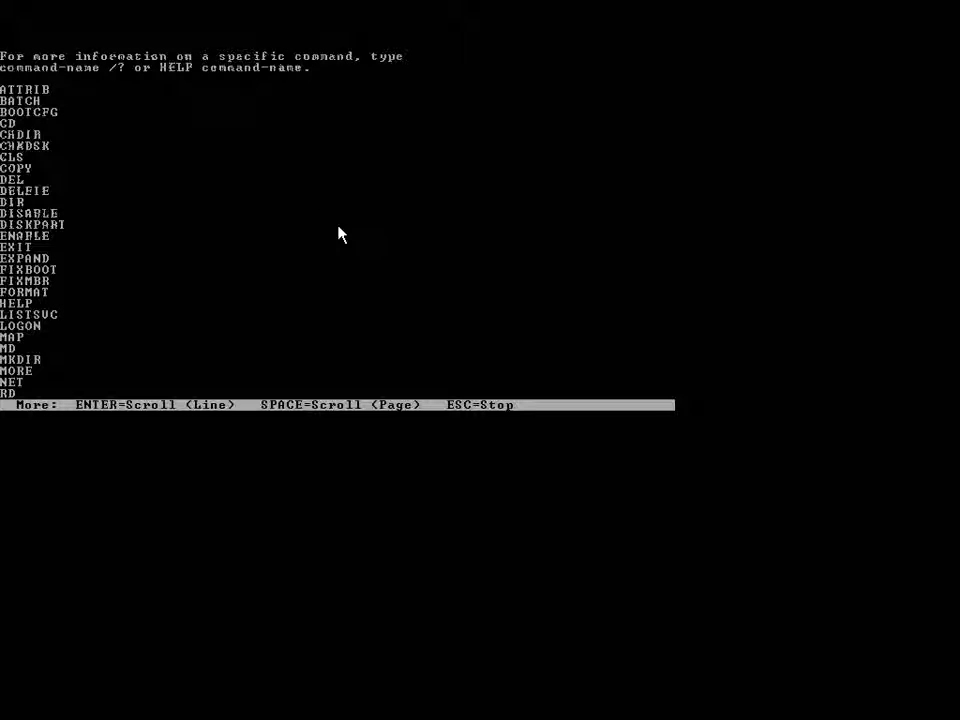
key(Return)
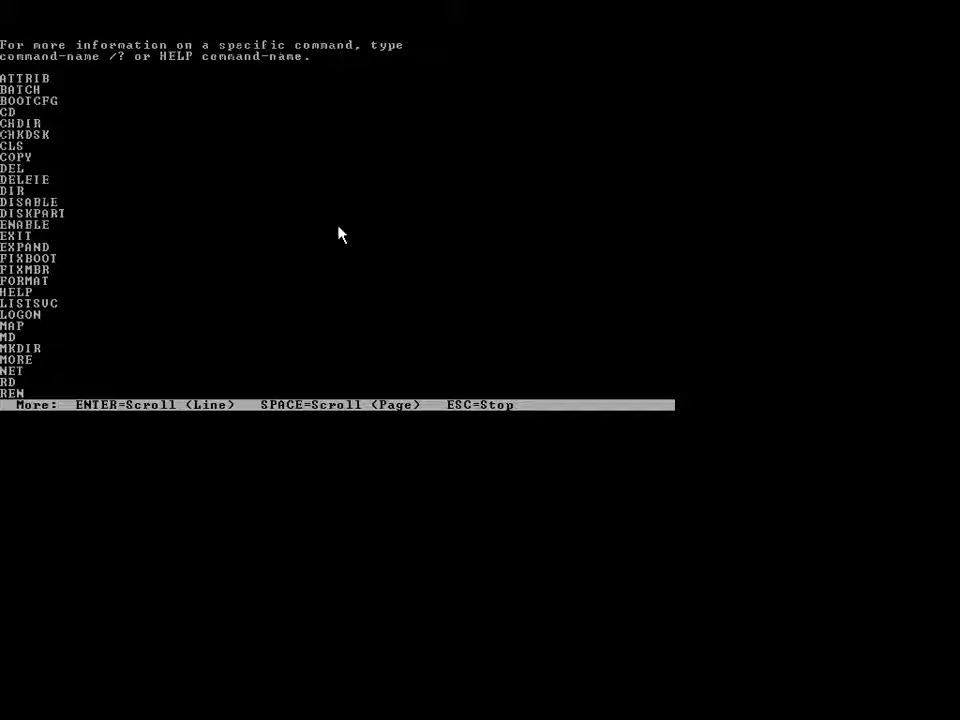
key(Return)
key(Return)
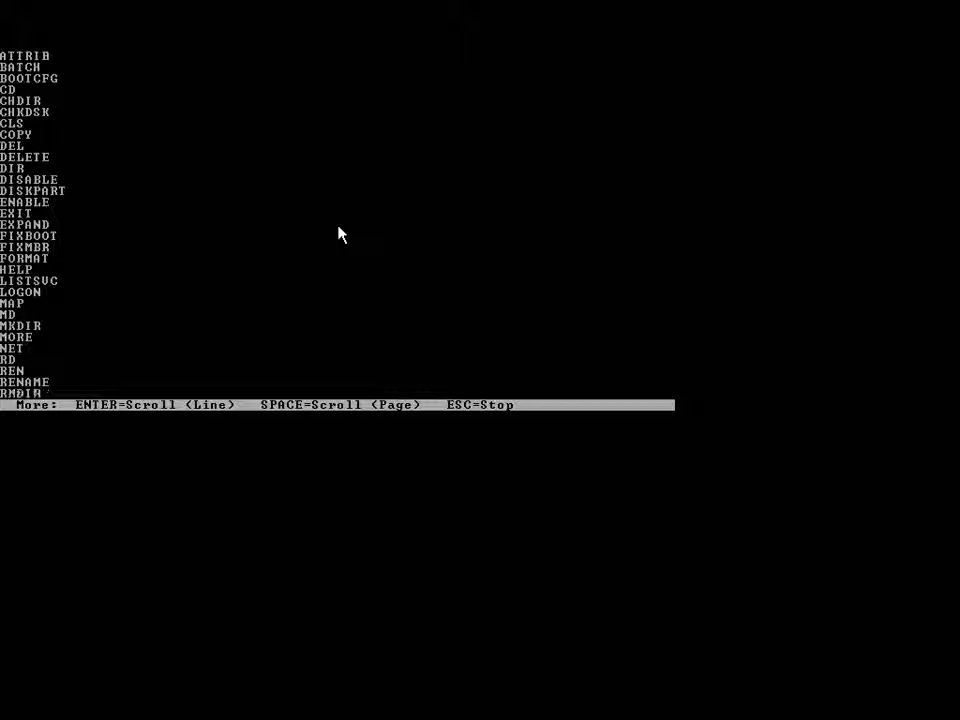
key(space)
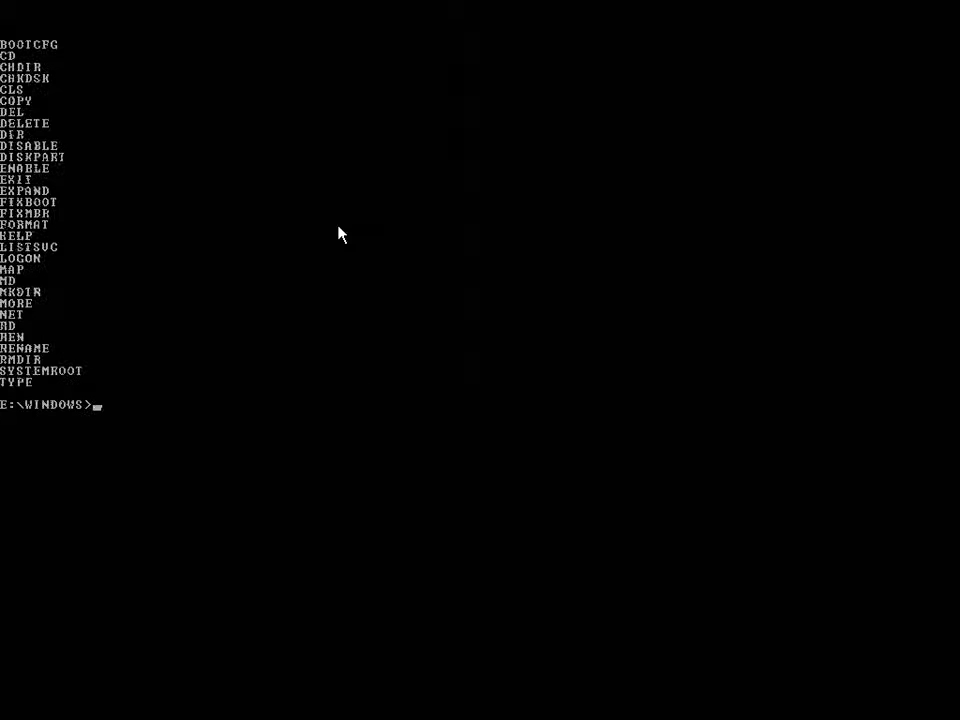
- Run 'disable gp[', which reports the service's registry entry cannot be found
text(d)
text(isable g)
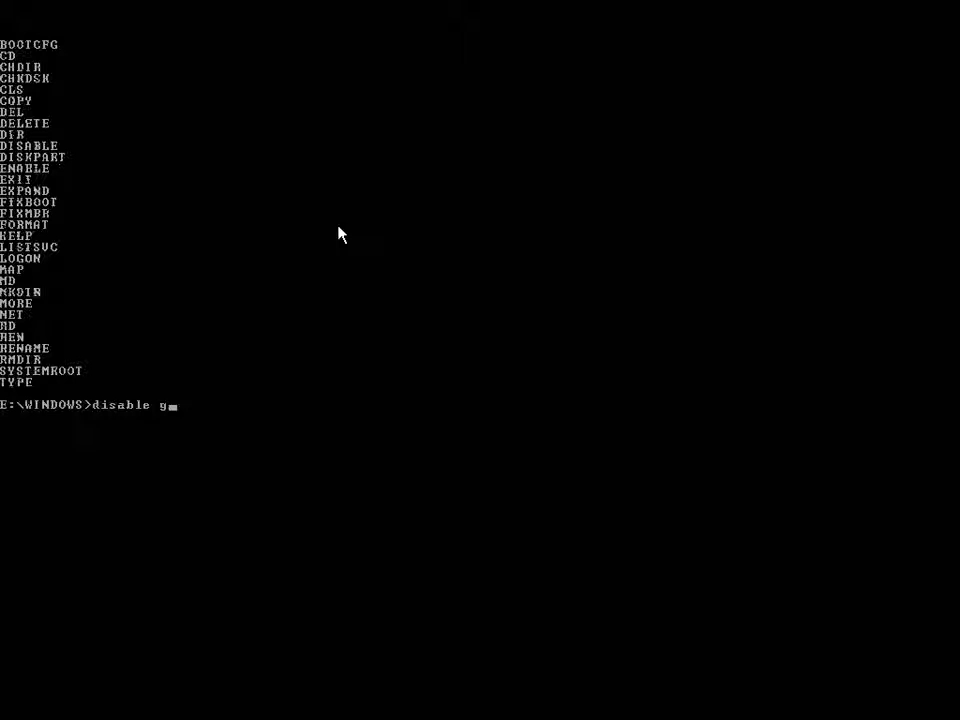
text(p[)
key(Return)
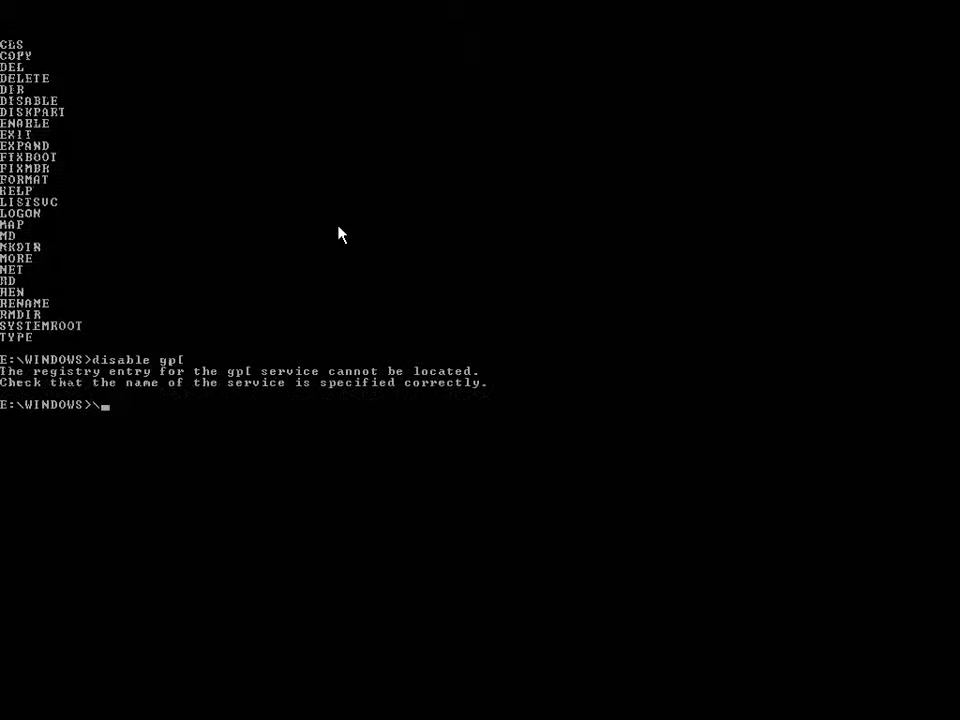
key(BackSpace)
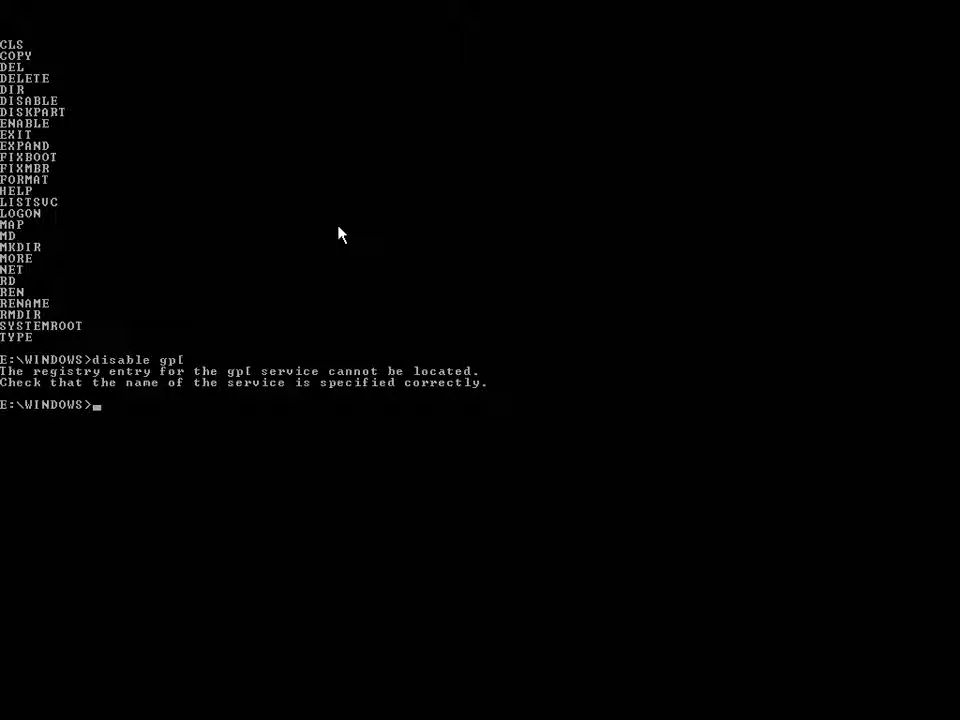
- List the contents of E:\WINDOWS with dir, paging through the output
text(dir)
key(Return)
key(space)
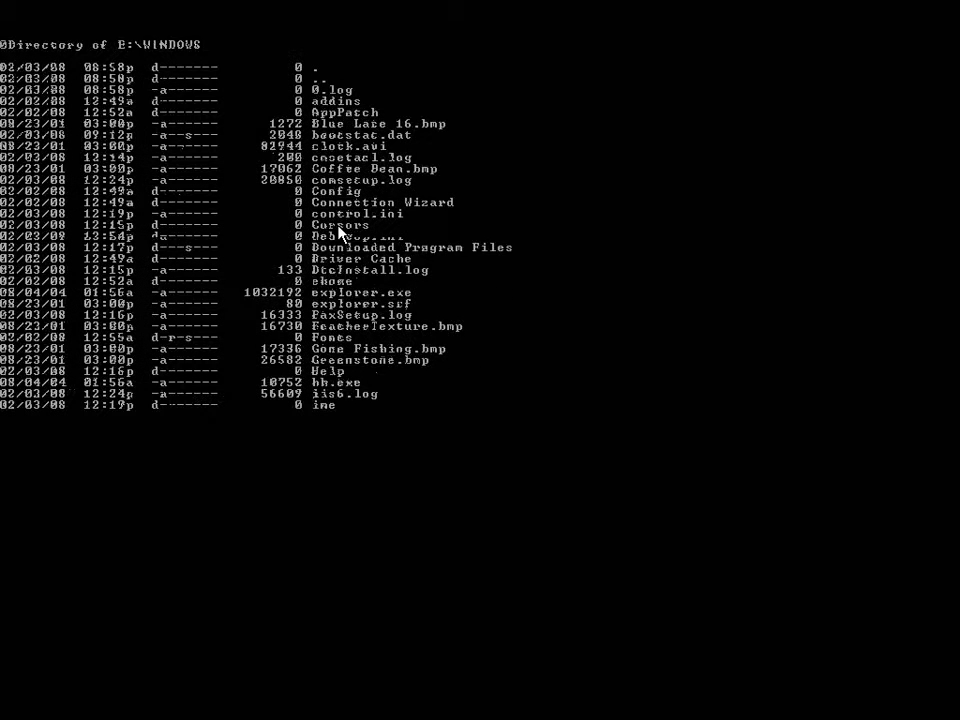
key(BackSpace)
key(BackSpace)
key(BackSpace)
- Run cd\ and then cd to display the current folder
text(cd\)
key(Return)
text(cd@)
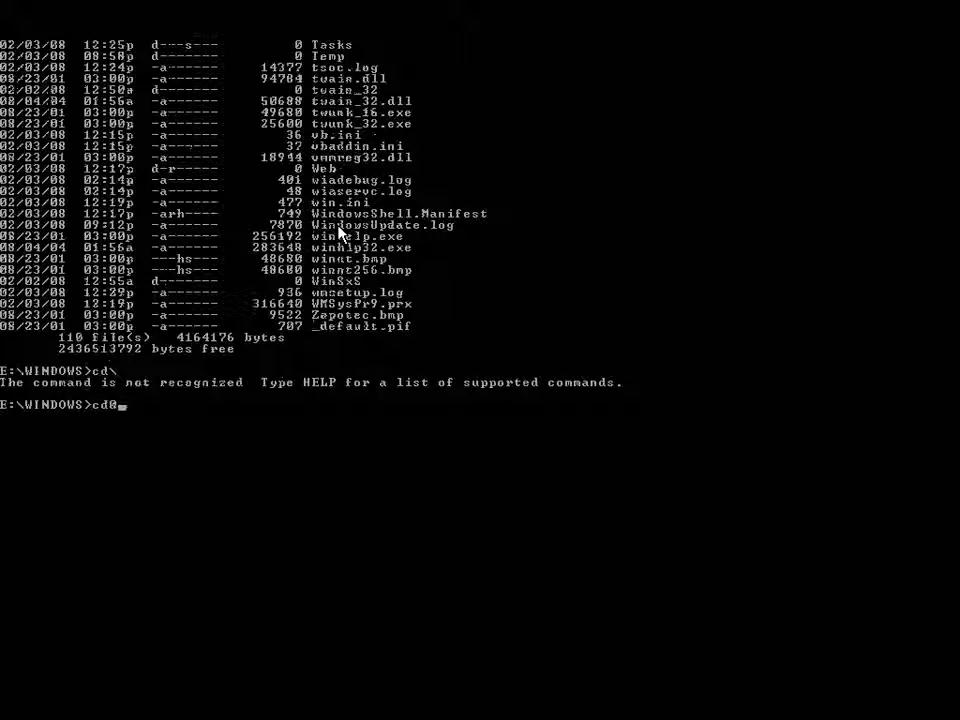
key(BackSpace)
text(>)
key(BackSpace)
key(Return)
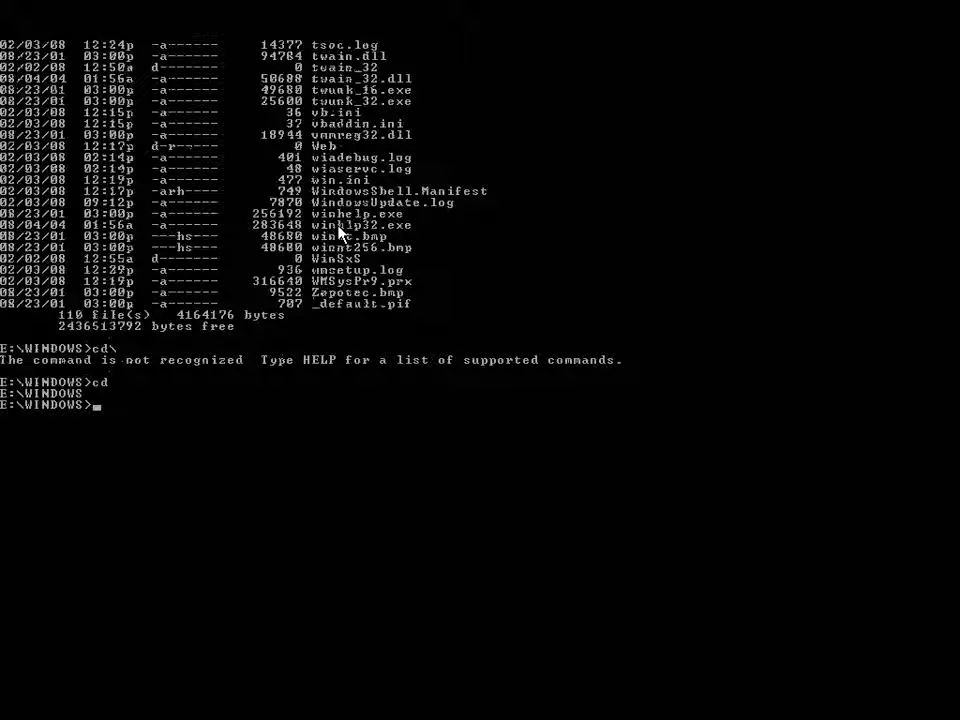
- Move up to the root of drive E: with cd .
text(>)
key(BackSpace)
text(cd >)
key(BackSpace)
text(..)
key(Return)
- Type 'format c' and erase it without running, then list the commands again with help
text(f)
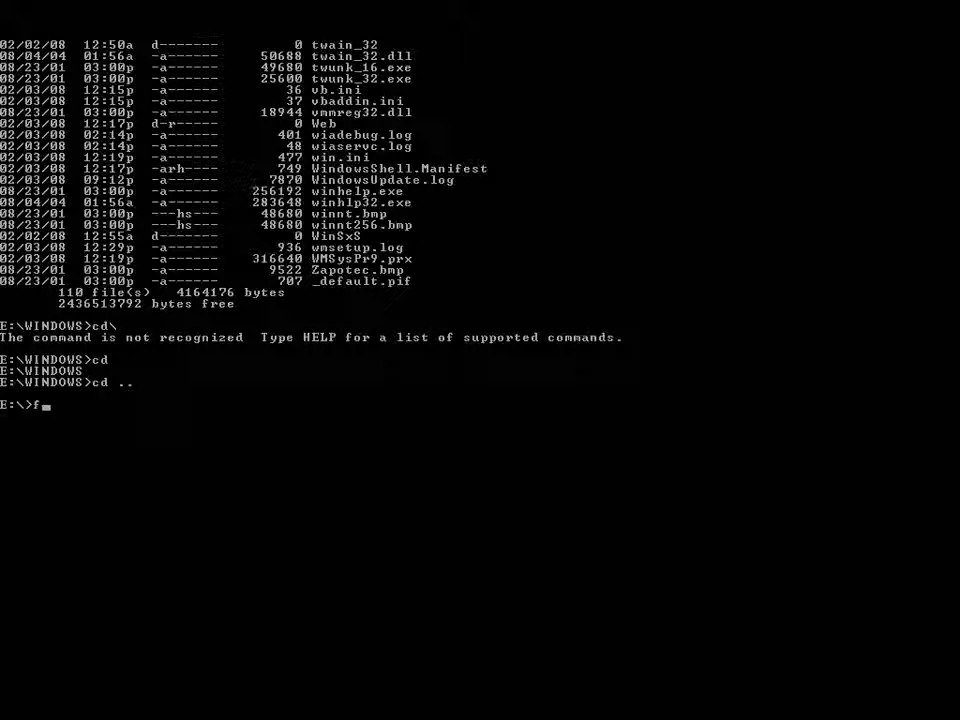
text(ormat c)
key(BackSpace)
key(BackSpace)
key(BackSpace)
key(BackSpace)
key(BackSpace)
key(BackSpace)
key(BackSpace)
key(BackSpace)
text(help)
key(Return)
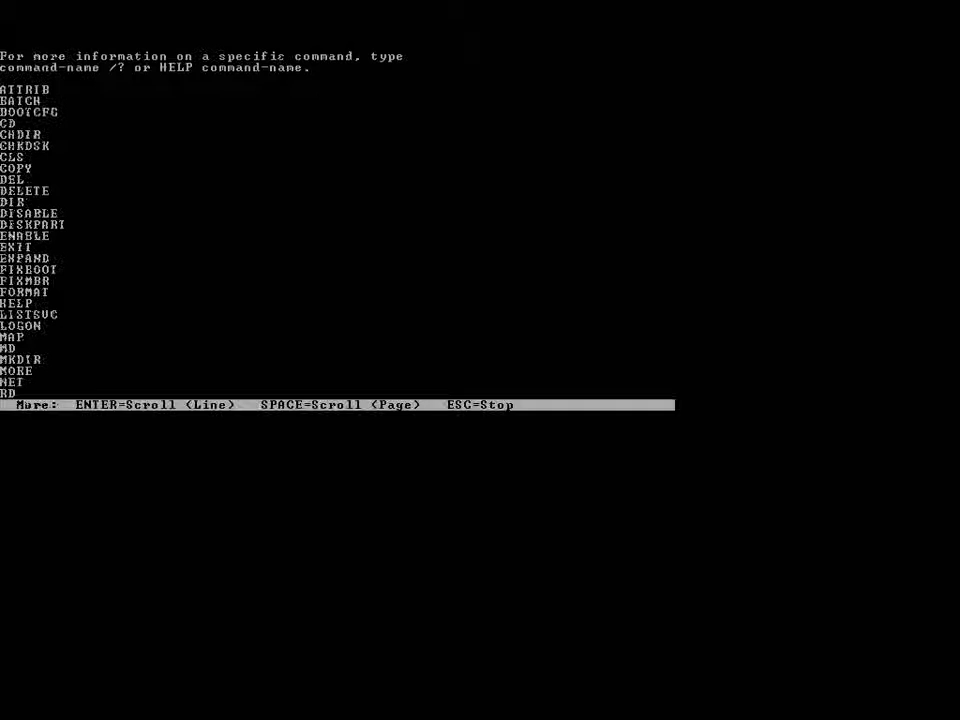
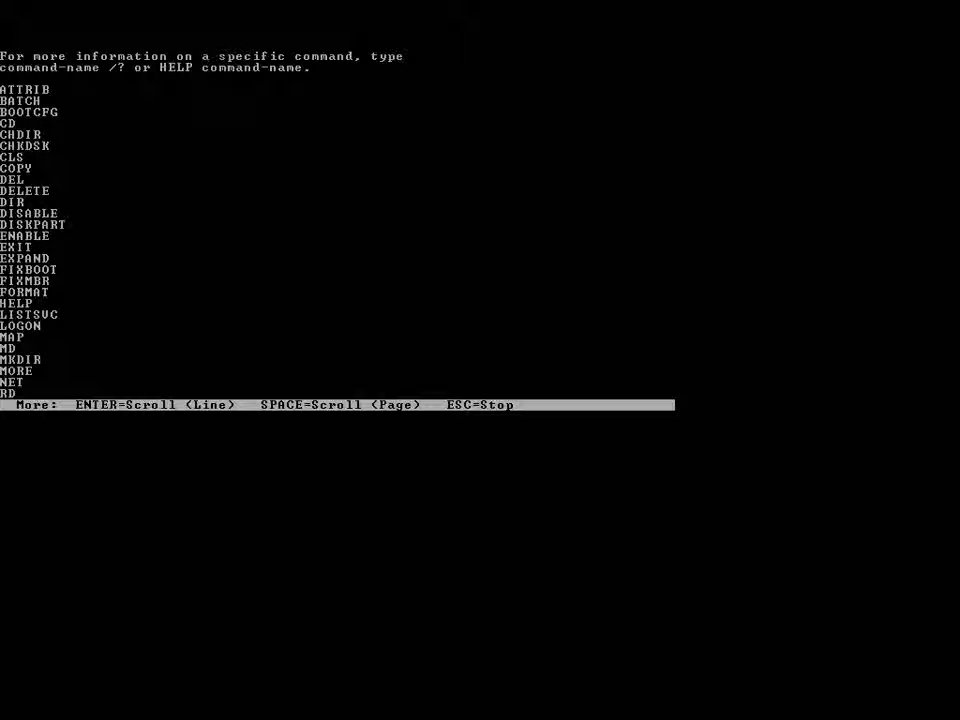
- Stop the HELP listing and run exit to leave the Recovery Console and reboot
key(Return)
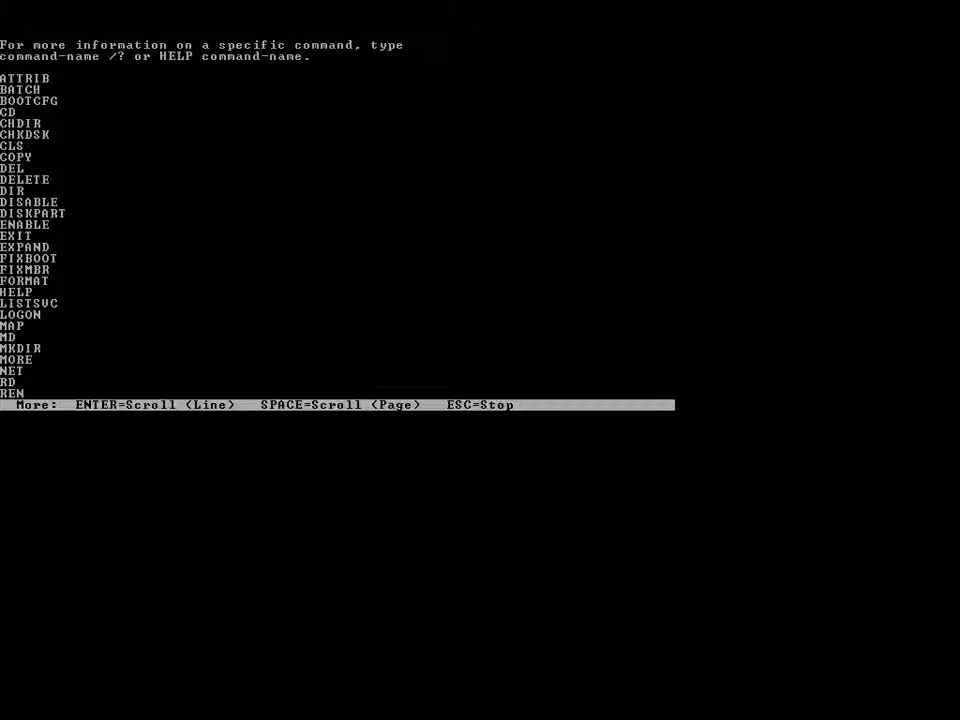
key(space)
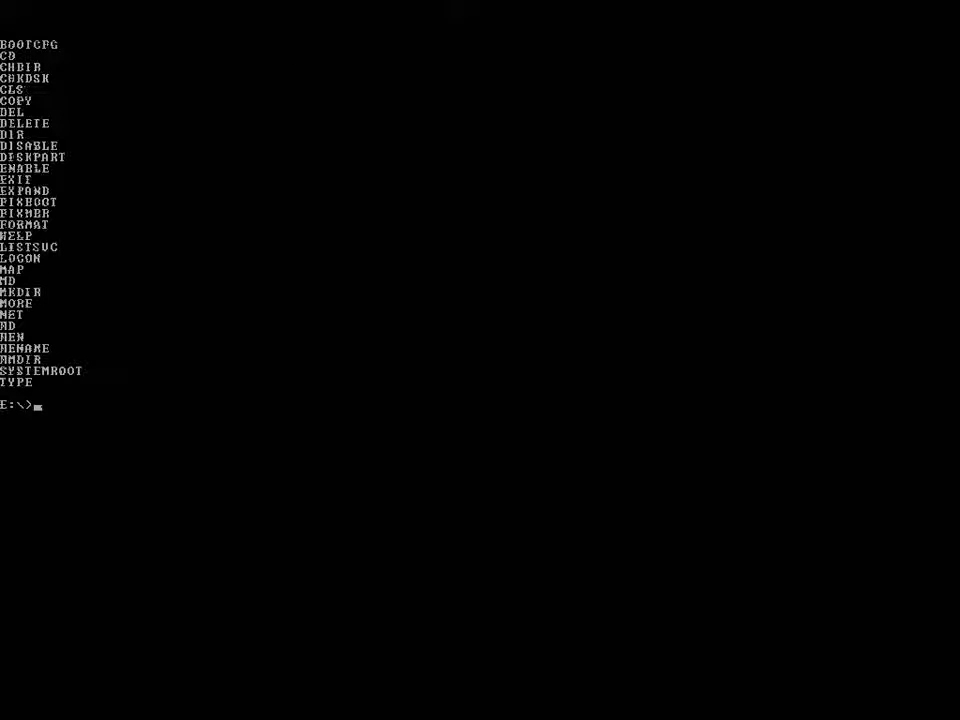
text(exit)
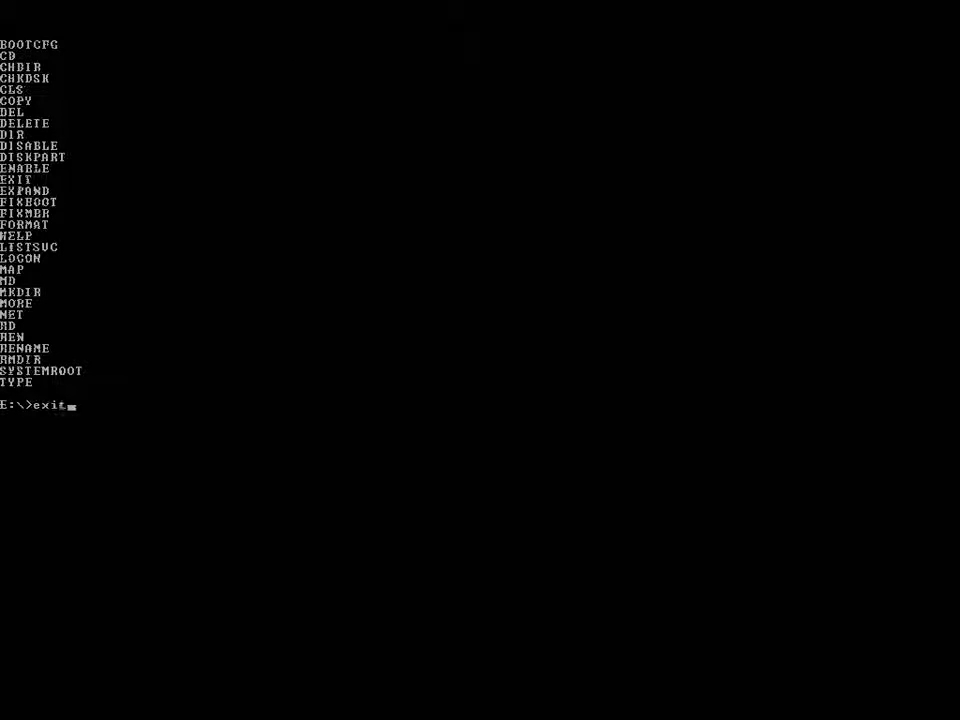
key(Return)
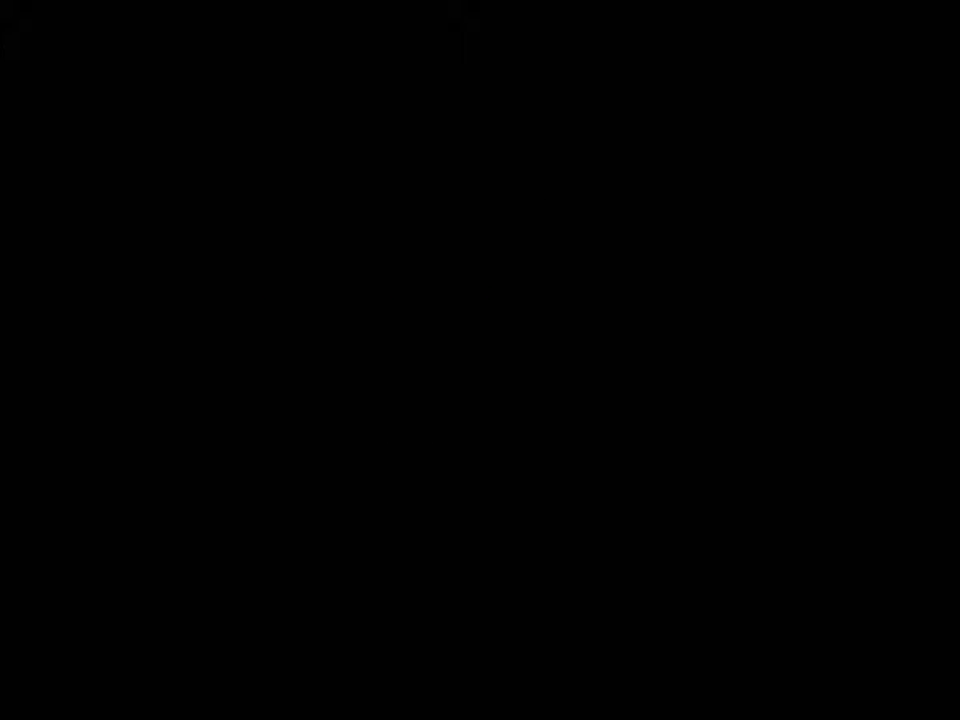
- Boot the second Windows XP Professional entry using the Work hardware profile
key(Down)
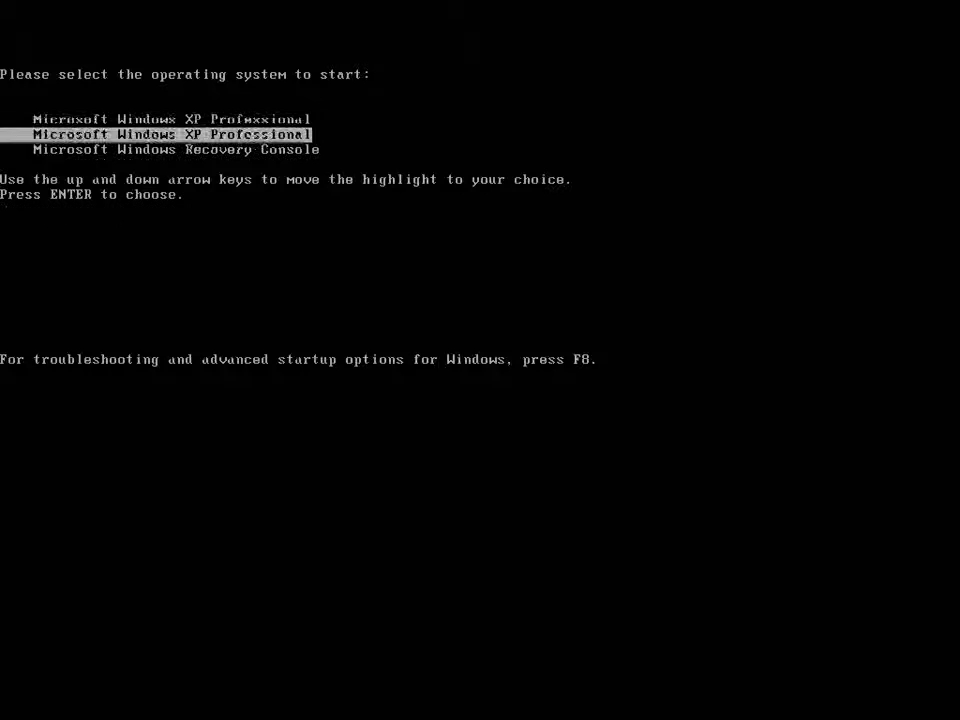
key(Return)
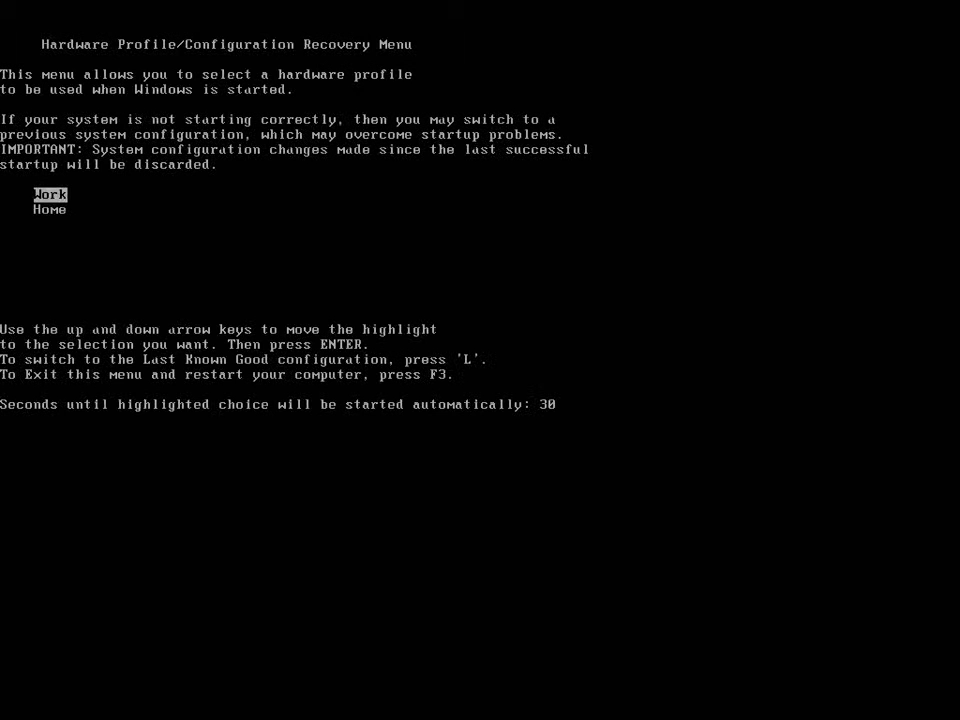
key(Return)
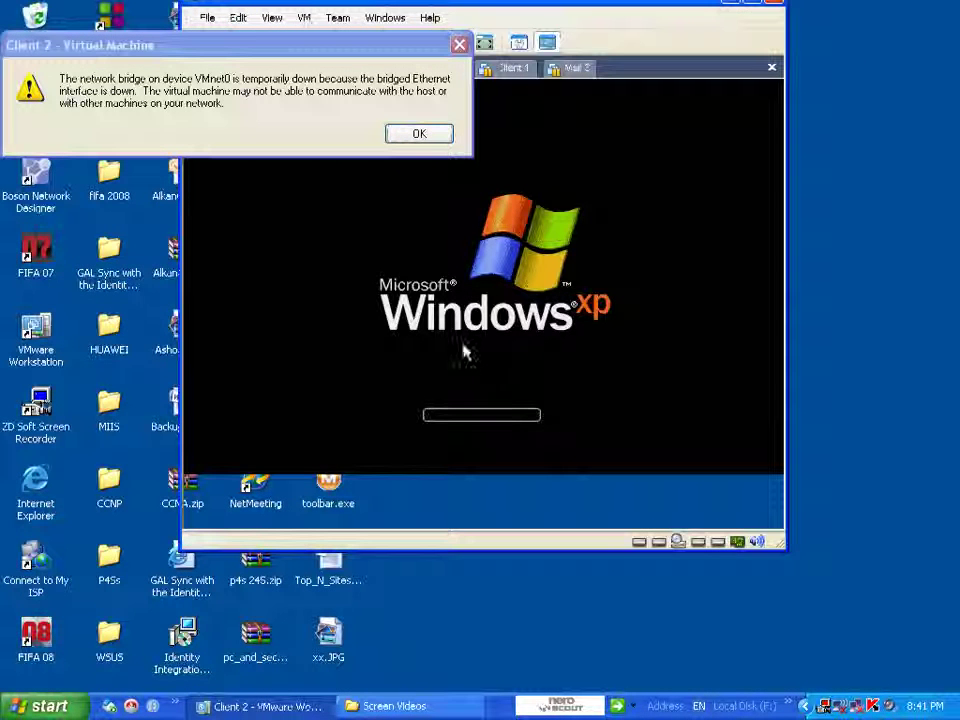
- Dismiss the VMnet0 bridge warning and move the VMware window fully onto screen
click(425, 134)
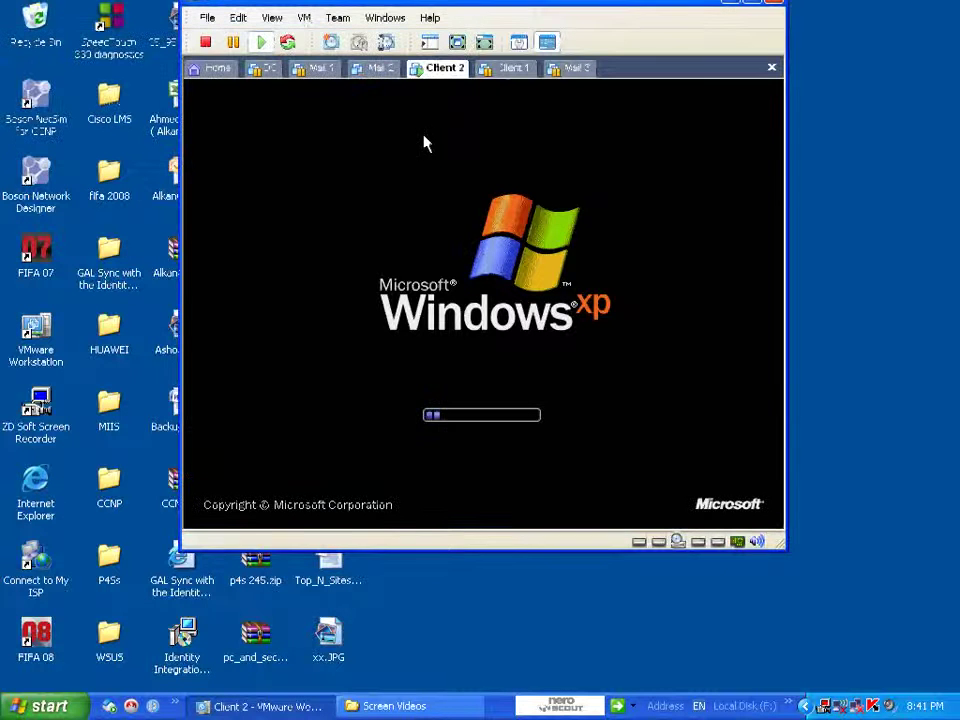
drag(520, 15, 510, 28)
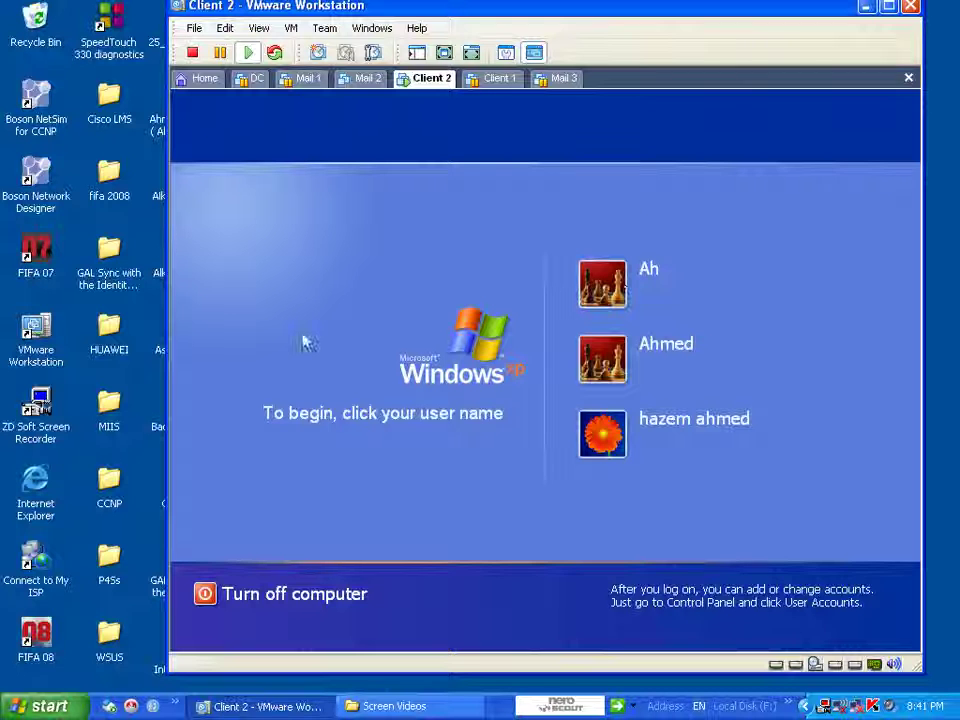
- Log on to the XP guest account with its password
click(599, 367)
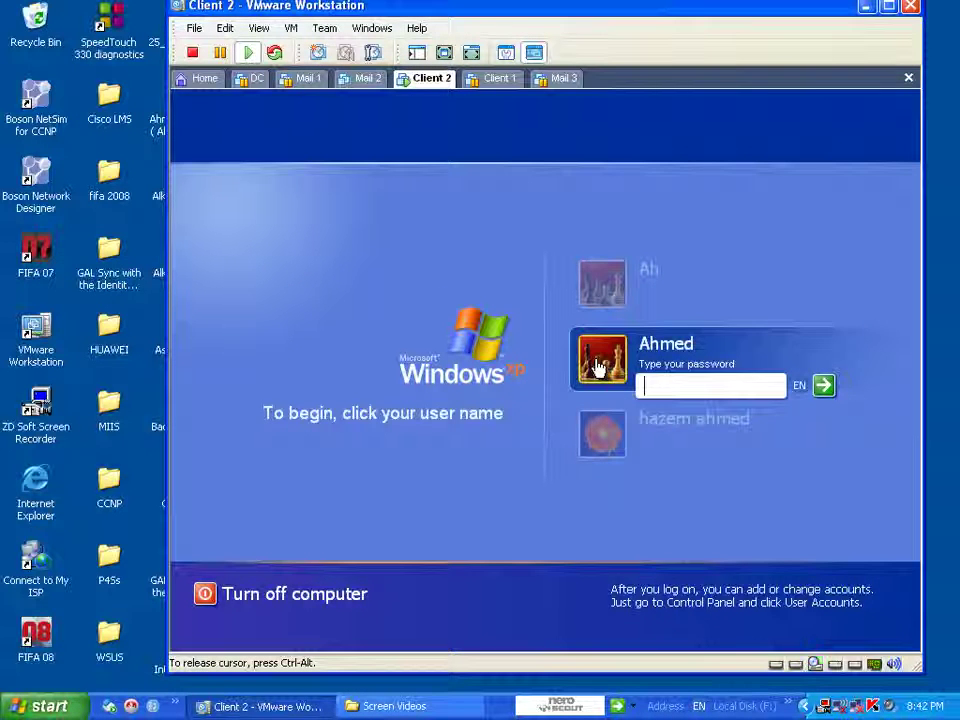
text(•••)
key(Return)
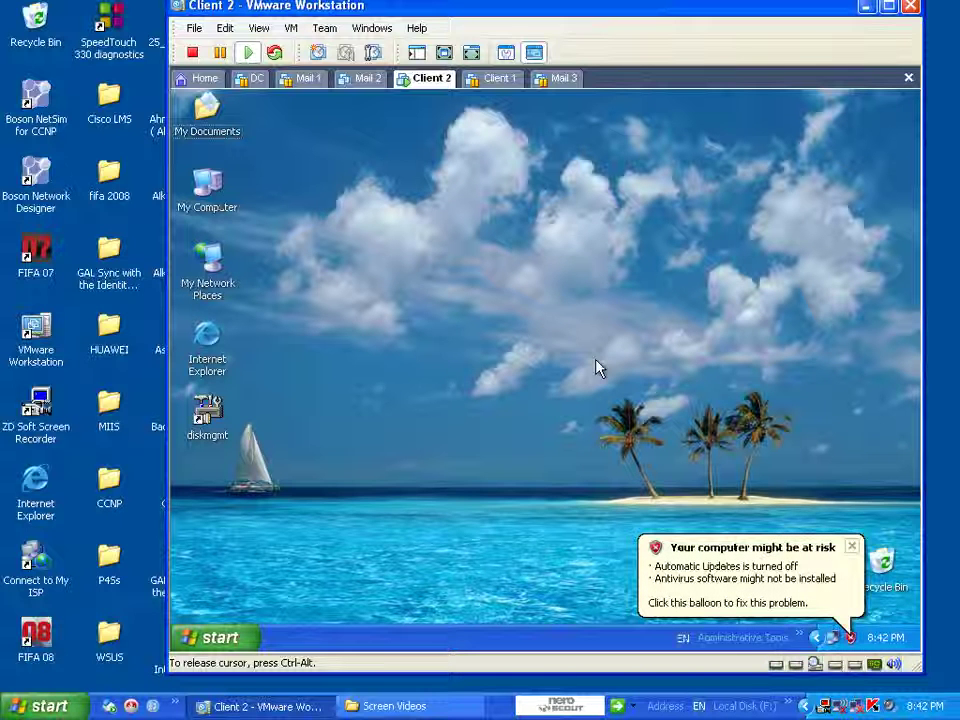
- Dismiss the security balloon, empty the Recycle Bin, and shift the VMware window left
click(851, 548)
right_click(882, 580)
click(818, 512)
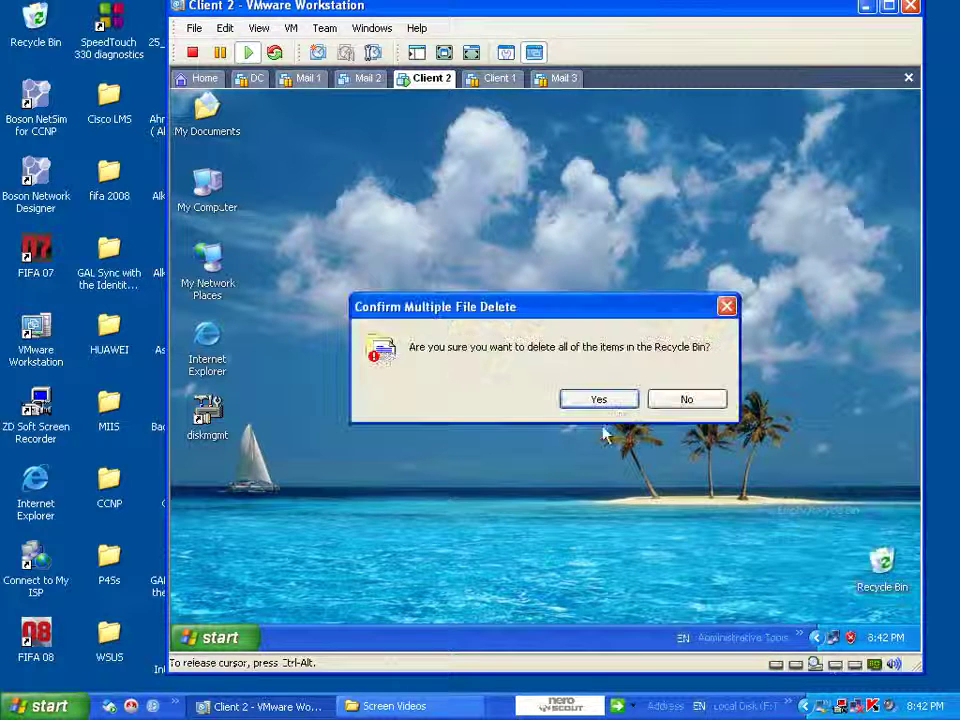
click(608, 401)
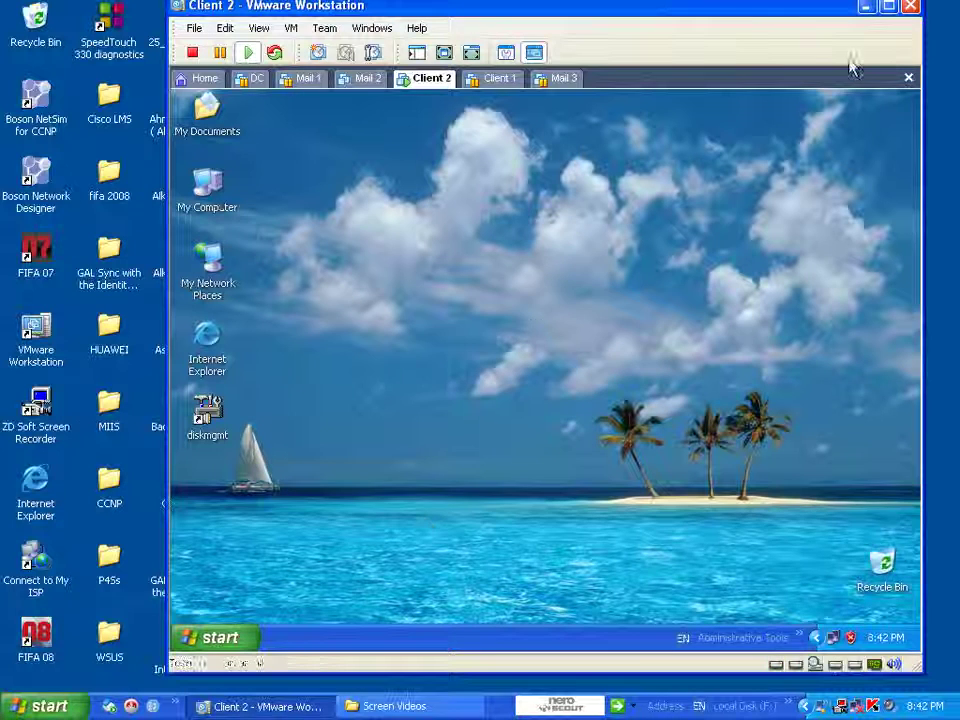
drag(732, 21, 687, 29)
click(604, 246)
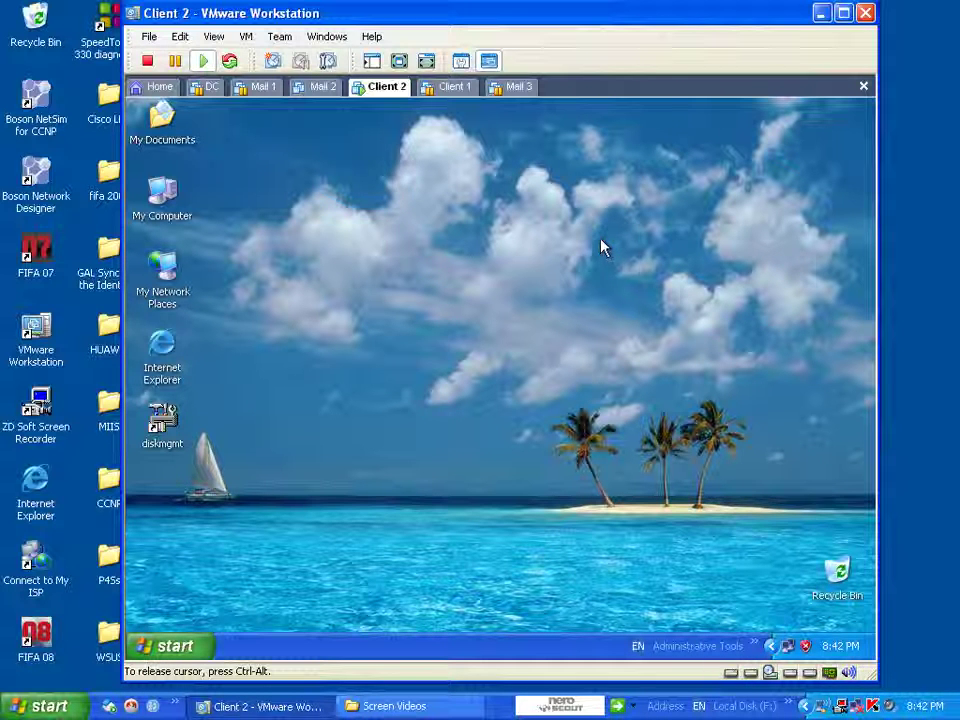
right_click(533, 270)
click(575, 296)
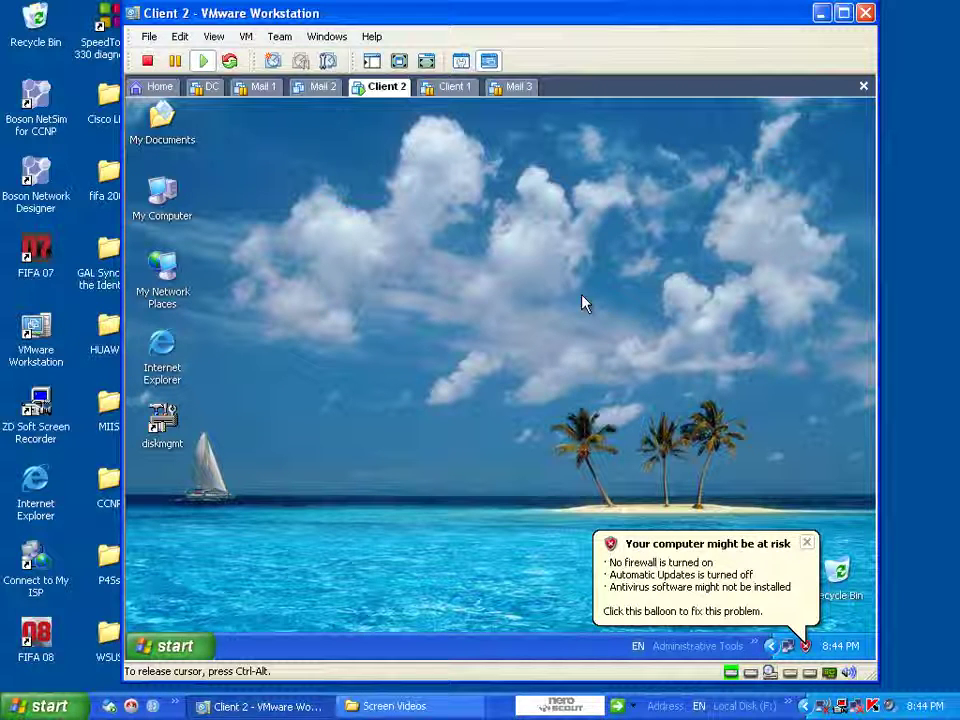
right_click(316, 321)
click(346, 350)
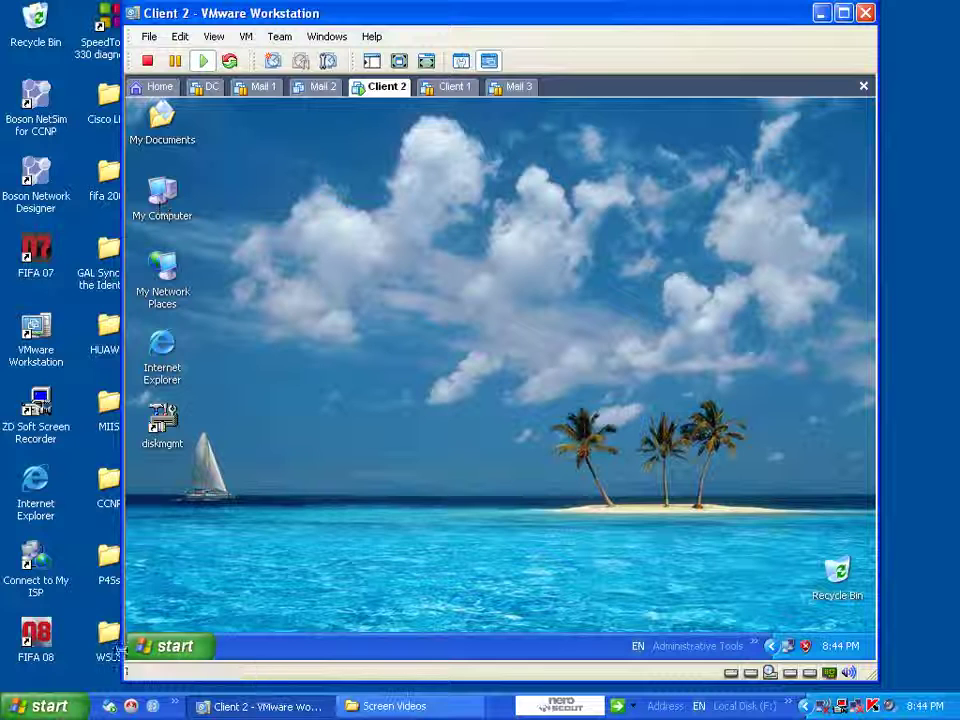
- Launch System Restore from Start > Programs > Accessories > System Tools
click(161, 647)
click(161, 647)
click(160, 648)
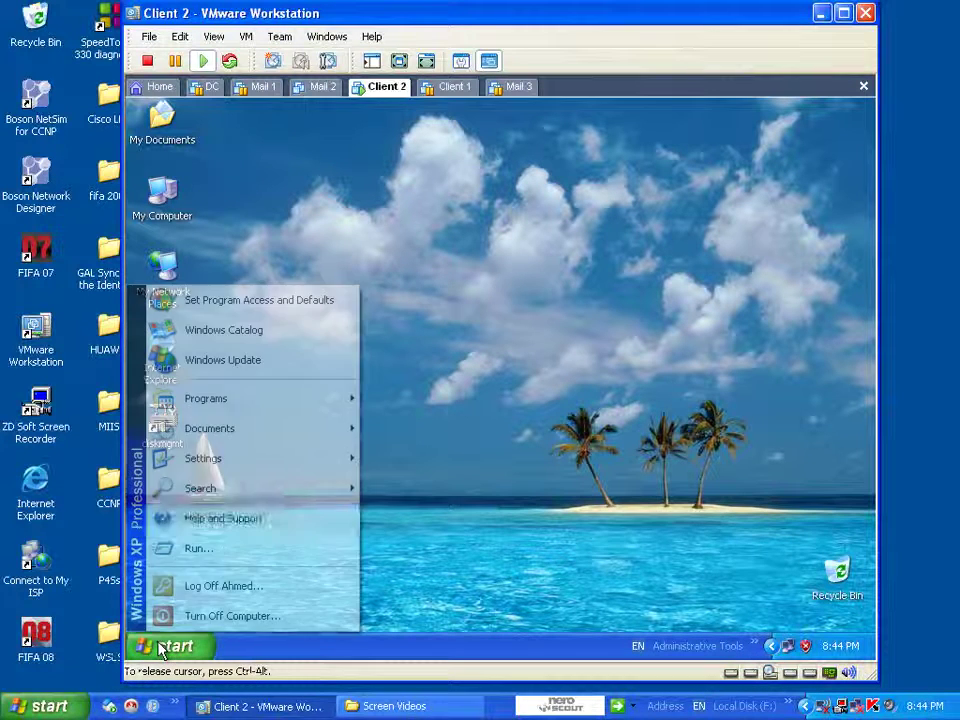
mouse_move(253, 401)
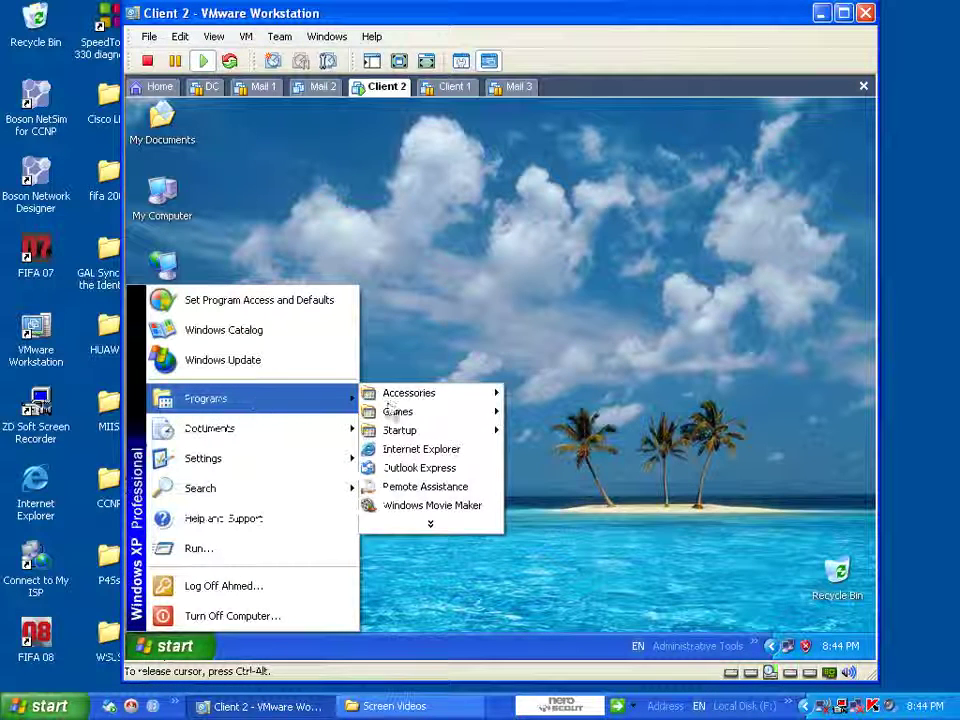
mouse_move(459, 395)
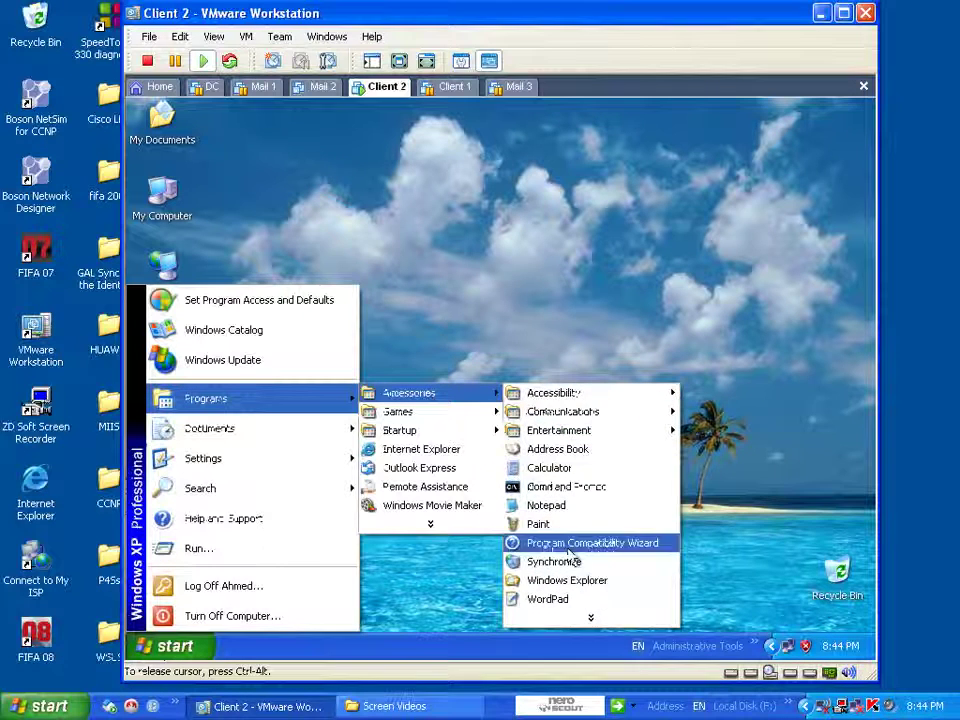
mouse_move(591, 619)
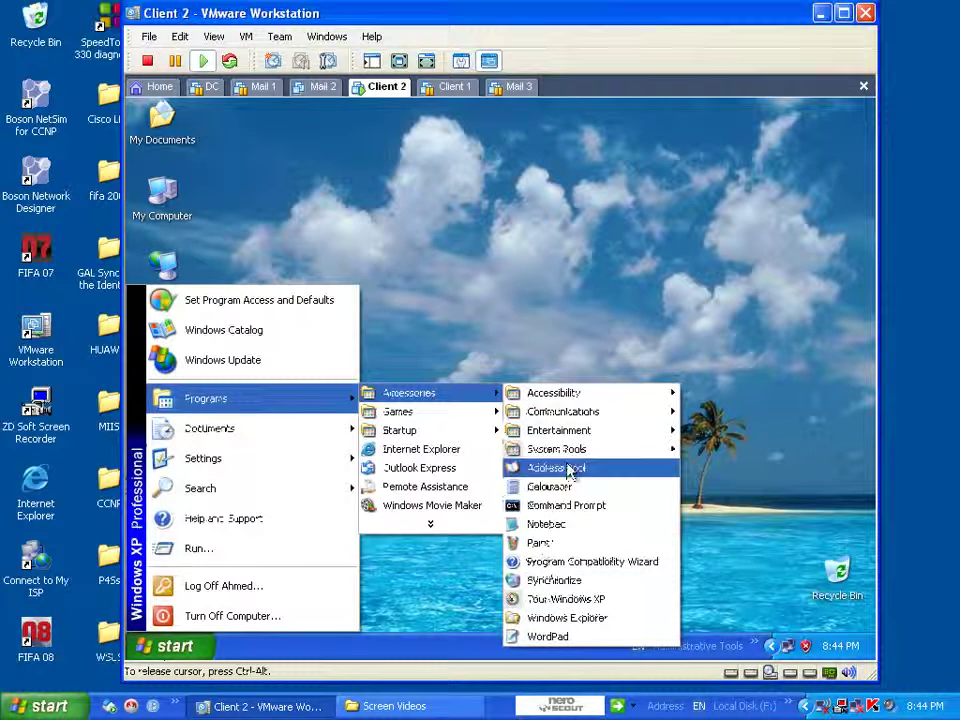
mouse_move(574, 451)
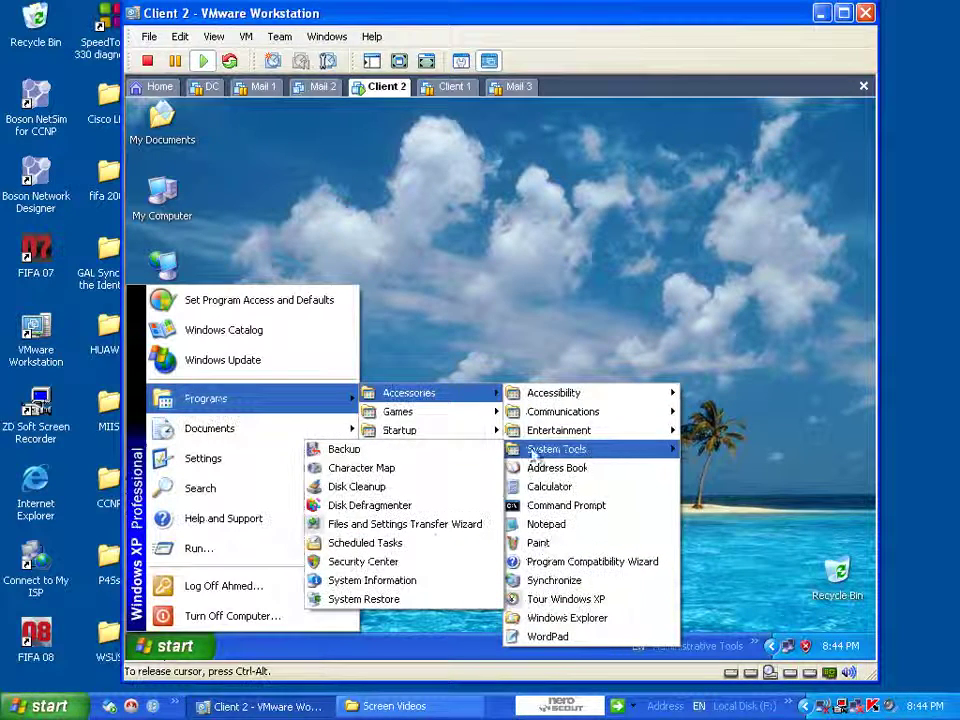
click(403, 600)
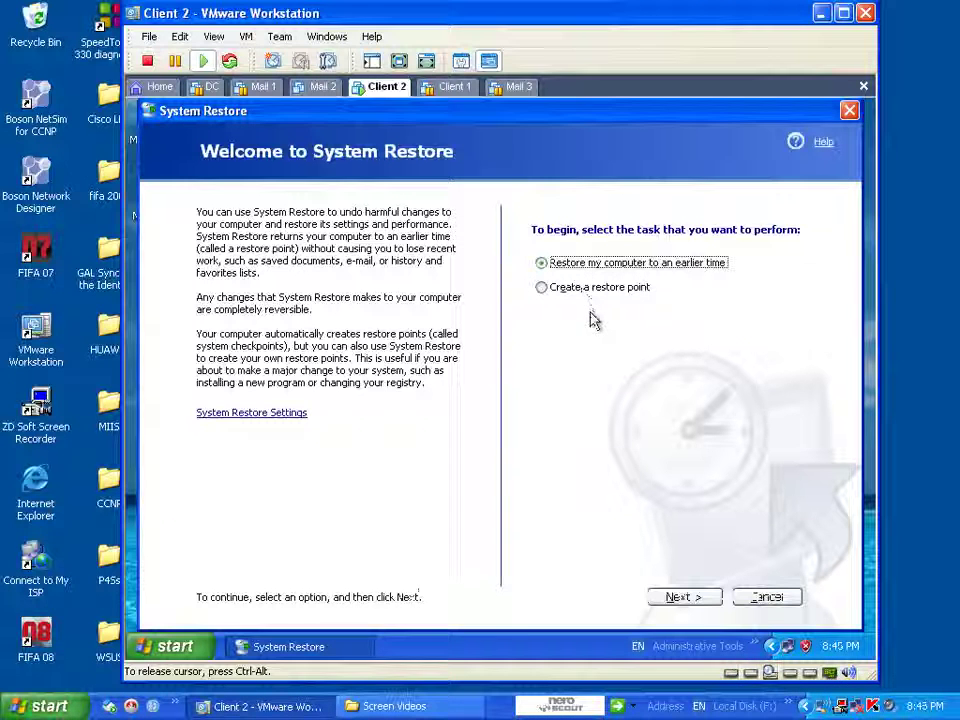
- Create a restore point with description '2' and close System Restore
click(645, 293)
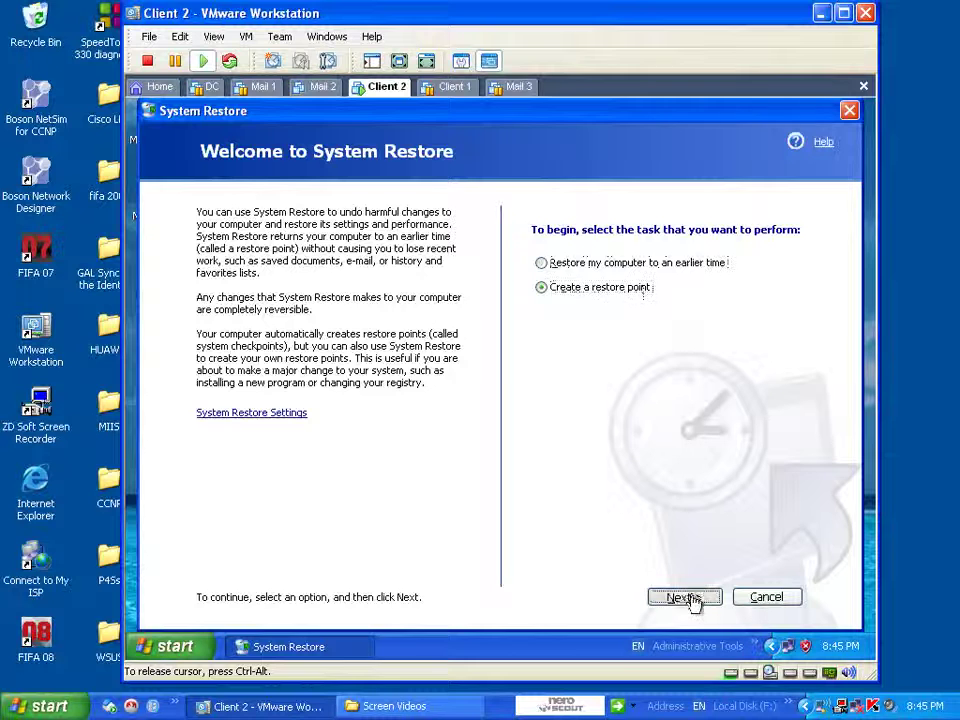
click(684, 597)
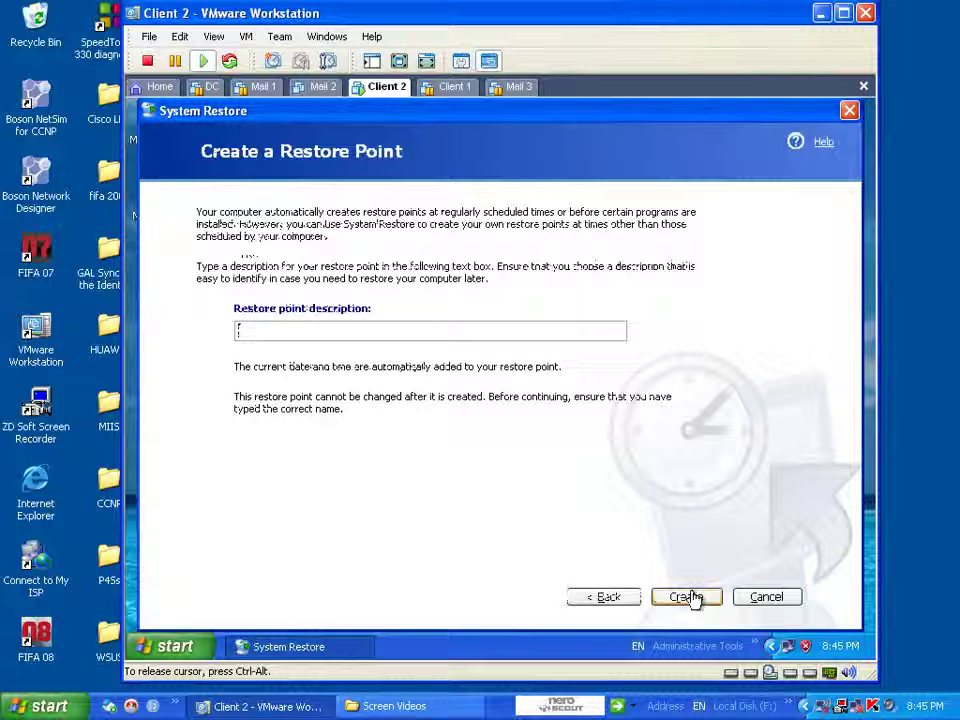
text(2)
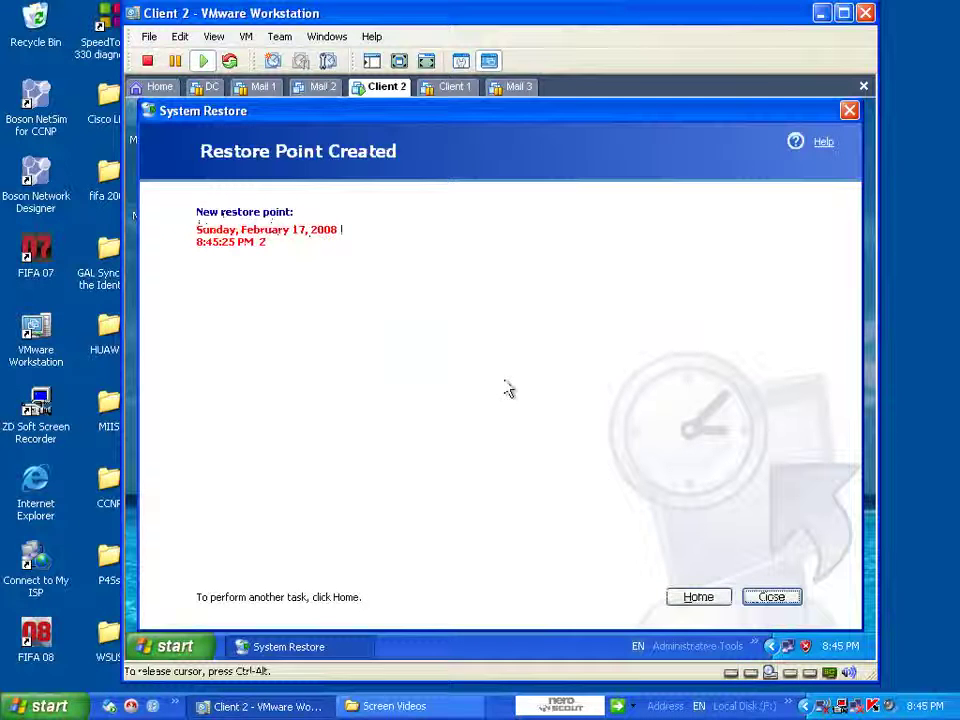
click(766, 600)
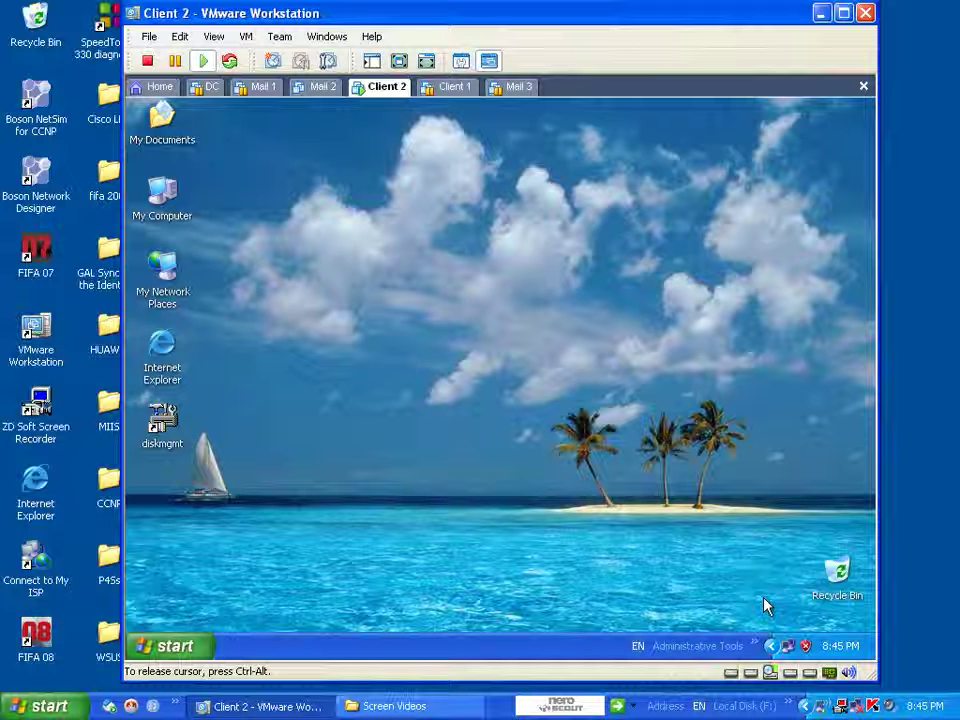
- Browse Start > Programs > Accessories, then dismiss the Start menu
click(186, 647)
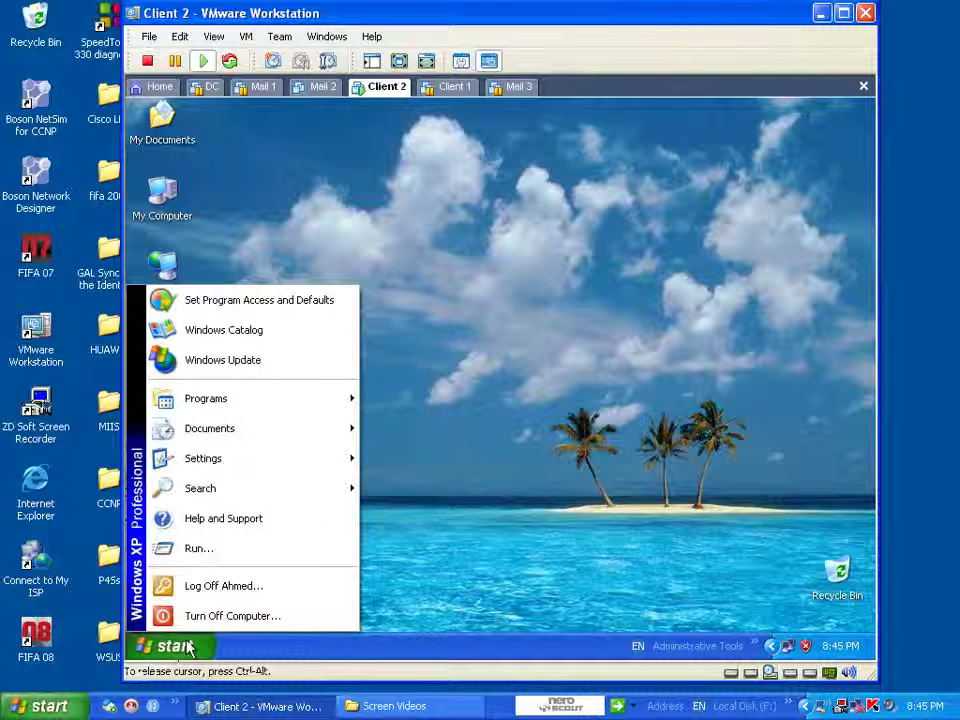
mouse_move(278, 414)
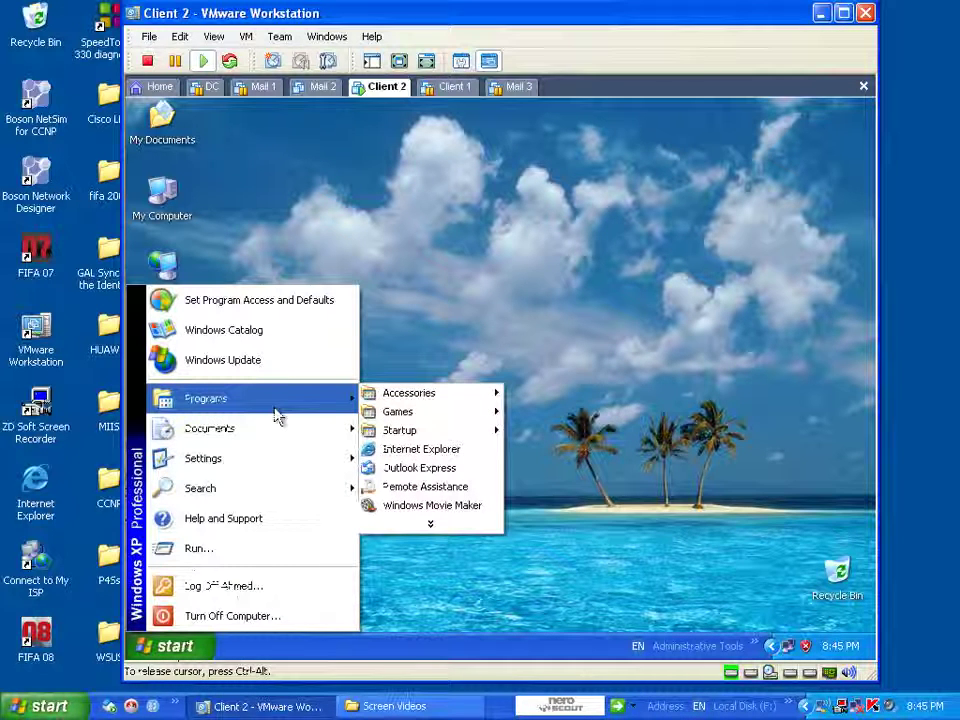
mouse_move(440, 396)
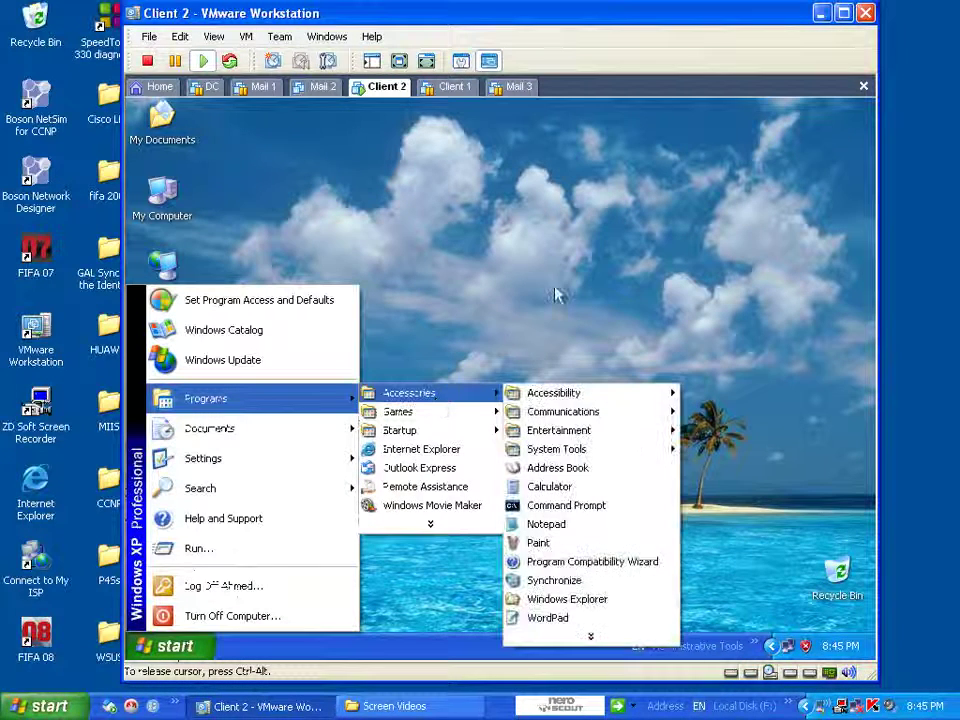
click(497, 311)
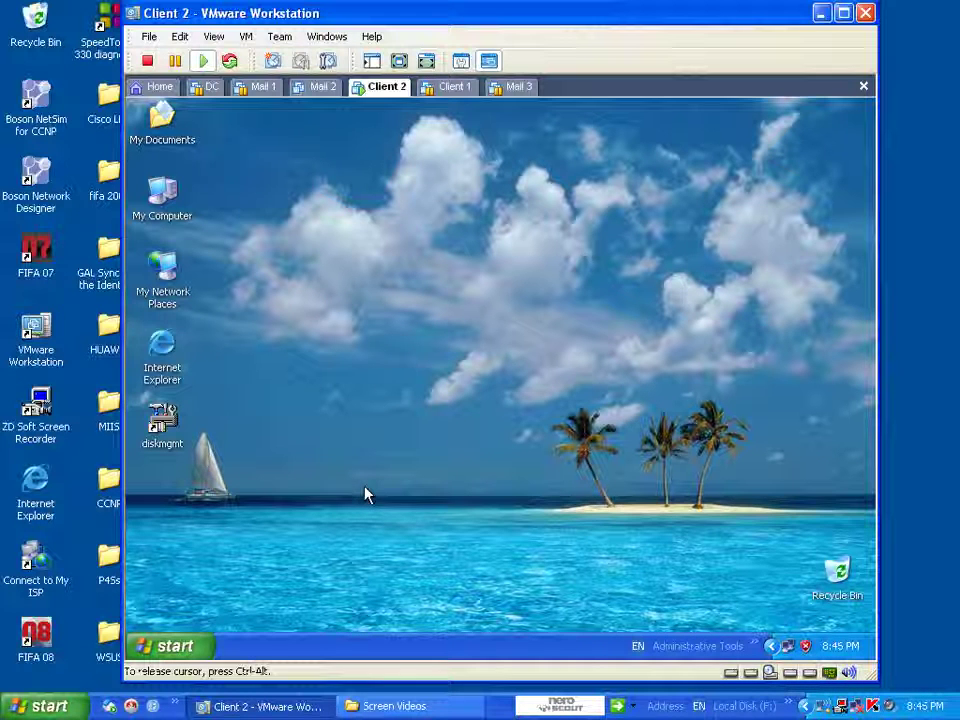
- Apply the Bliss background in Display Properties' Desktop tab
right_click(390, 363)
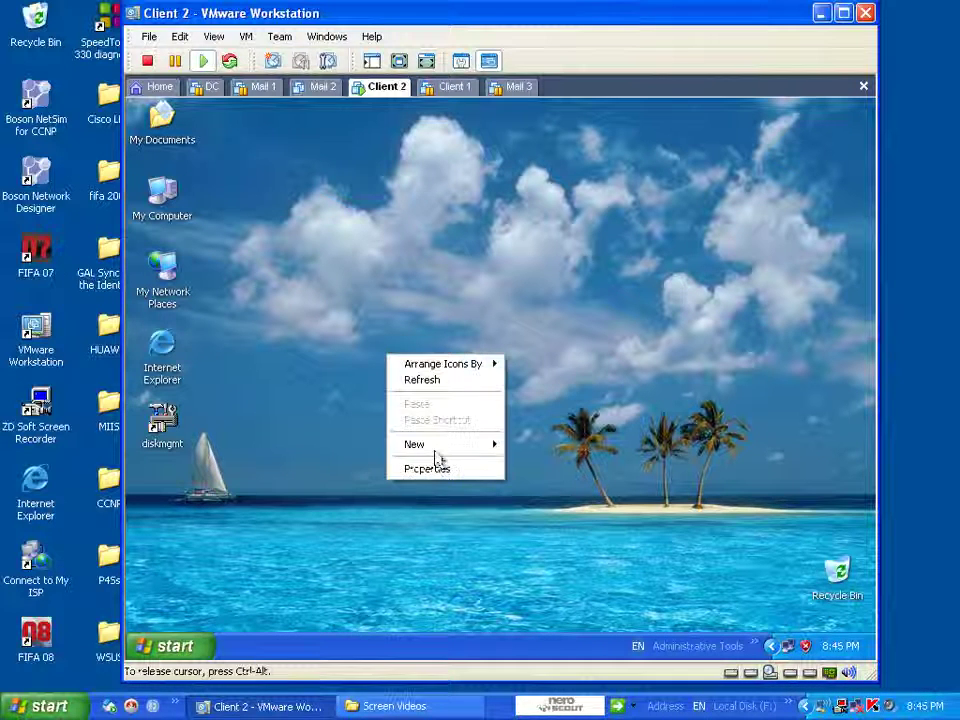
click(419, 467)
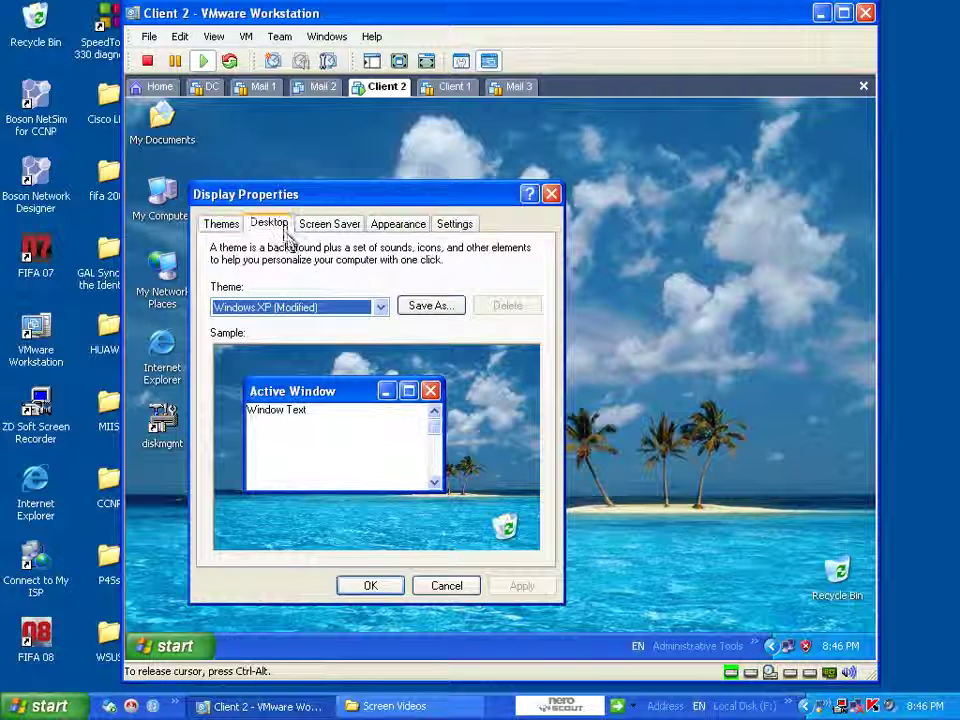
click(287, 228)
click(243, 502)
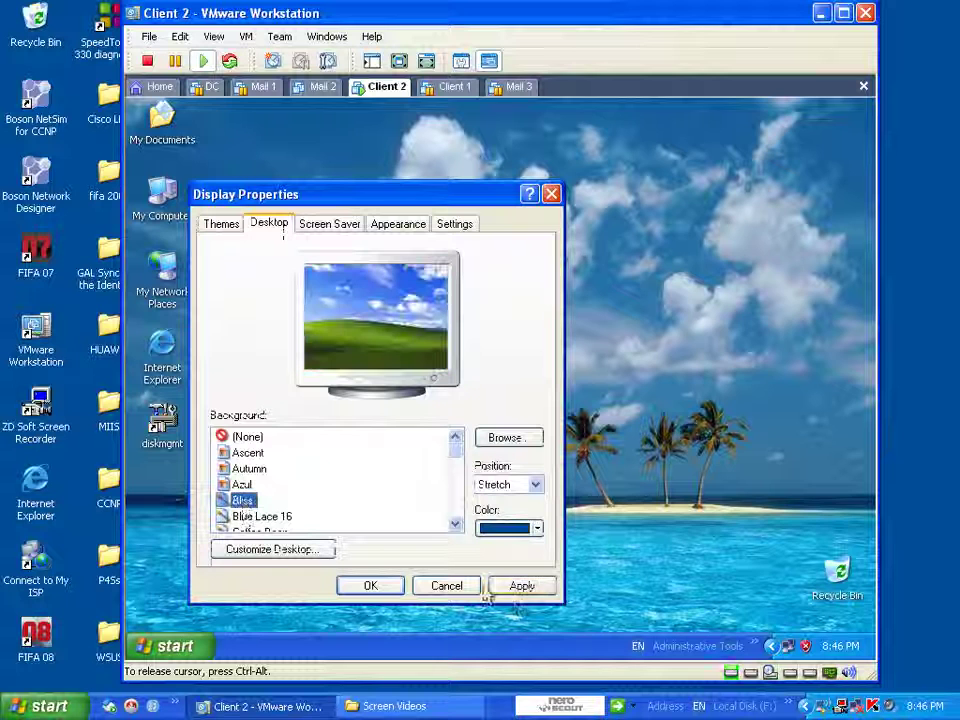
click(521, 587)
click(369, 587)
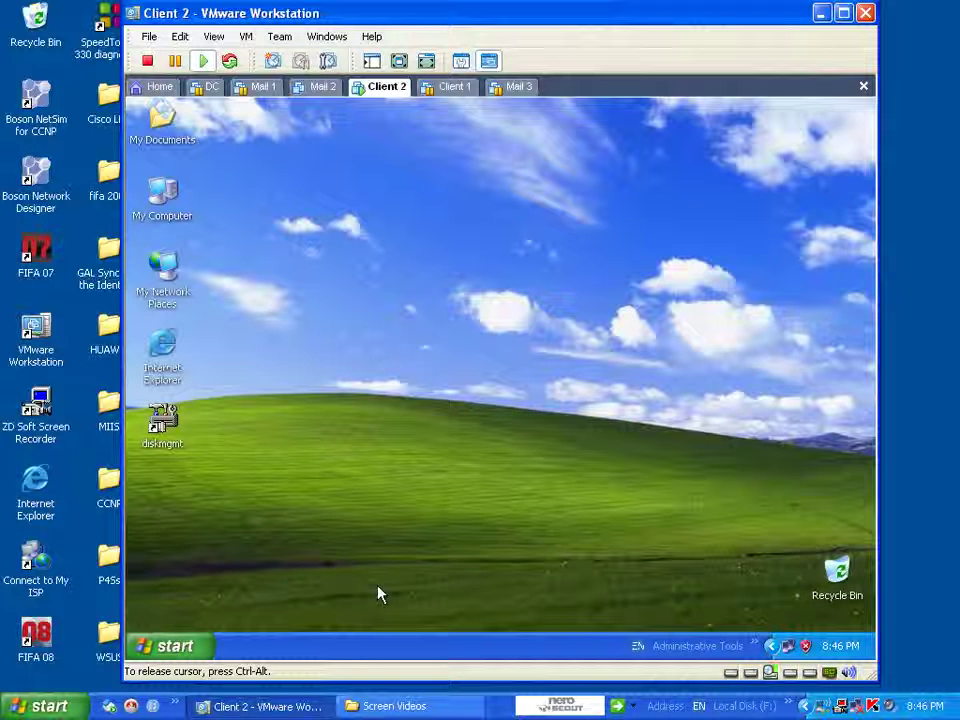
- Launch System Restore and advance to confirming the February 17, 2008 8:45 PM point '2'
click(171, 646)
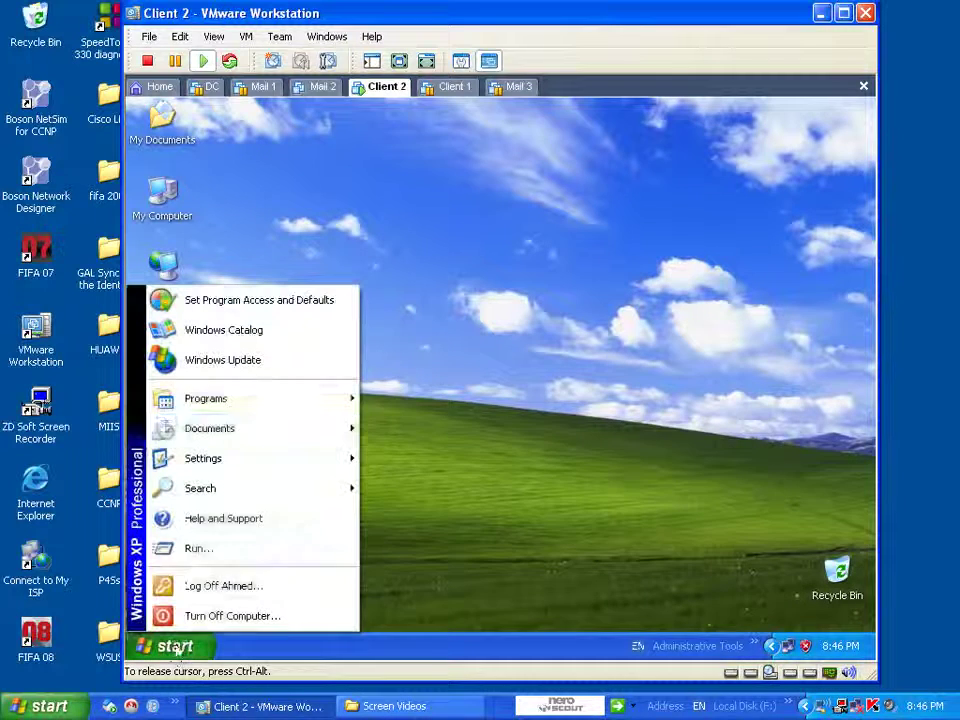
mouse_move(268, 400)
mouse_move(412, 396)
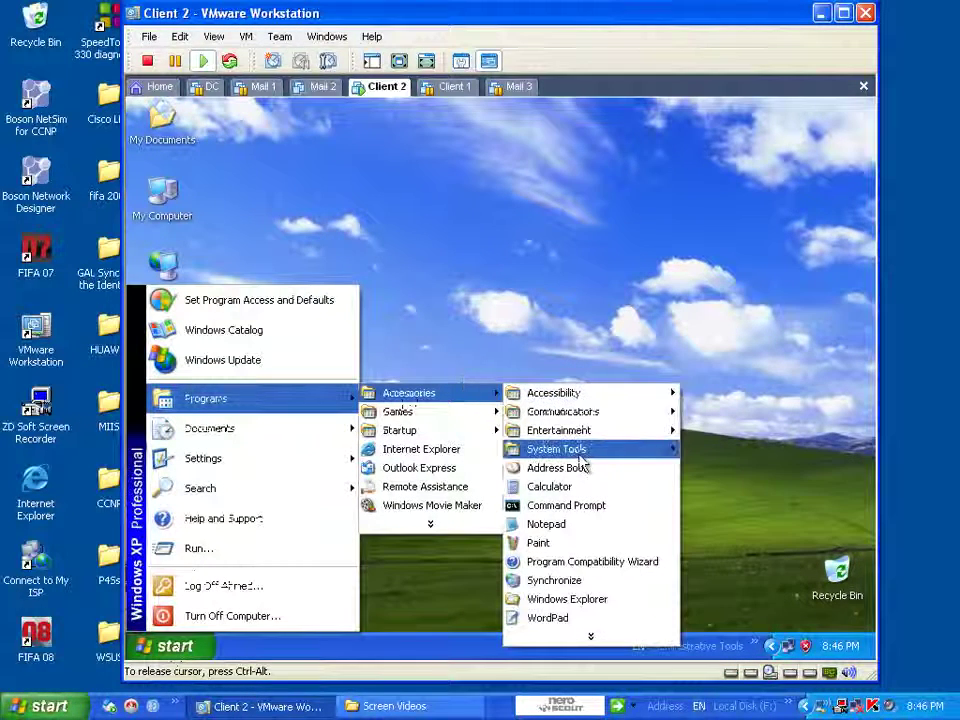
mouse_move(583, 462)
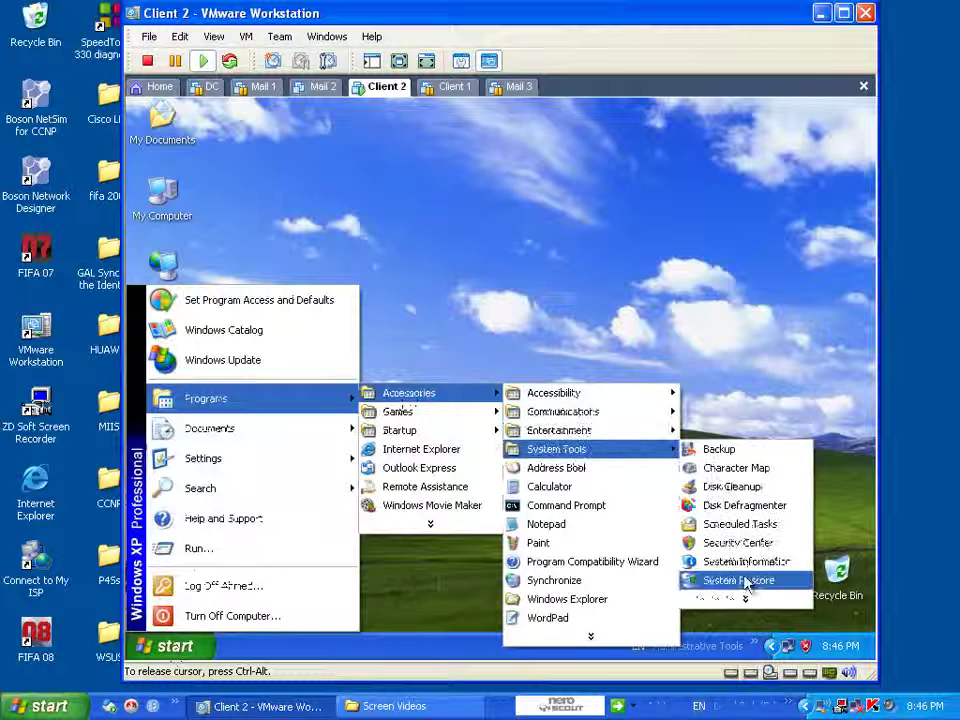
click(742, 581)
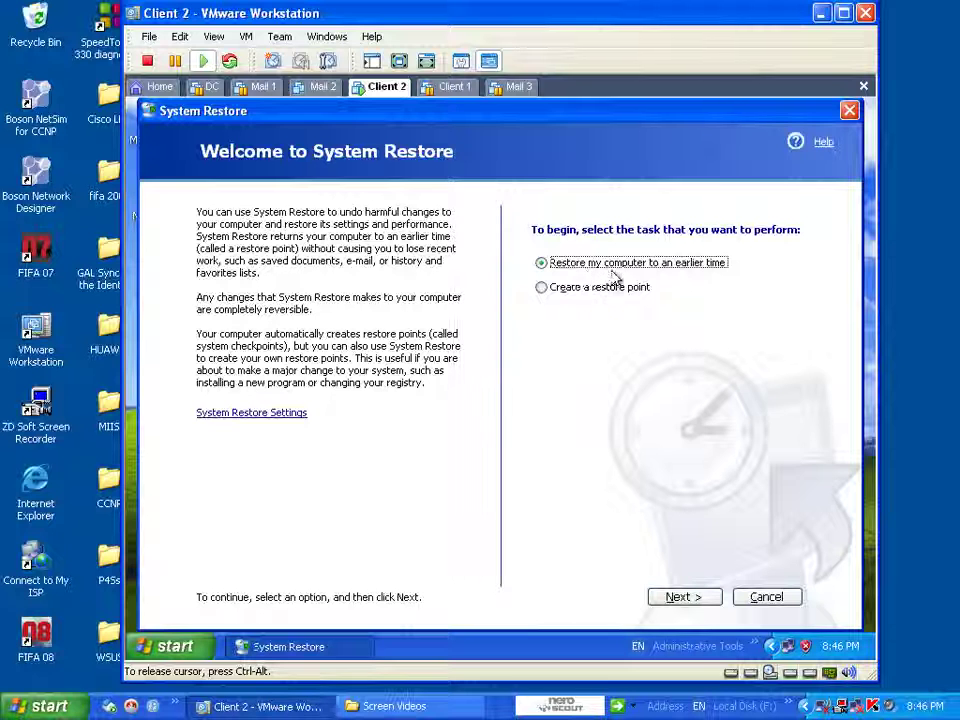
click(707, 598)
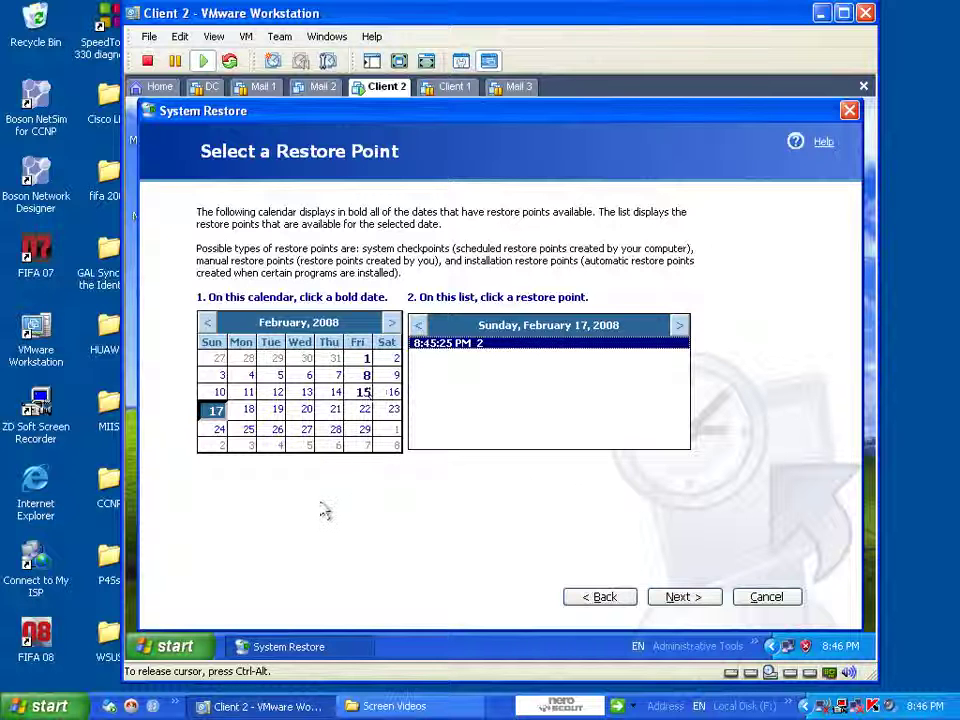
click(705, 598)
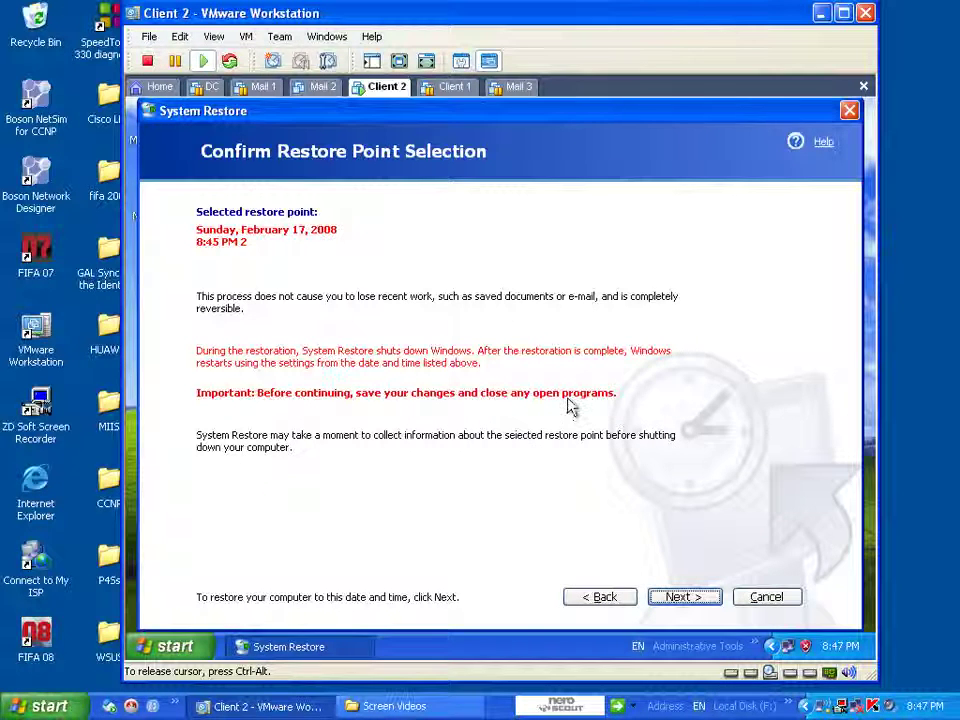
- Confirm the selected restore point so System Restore rolls back and restarts the guest
click(668, 593)
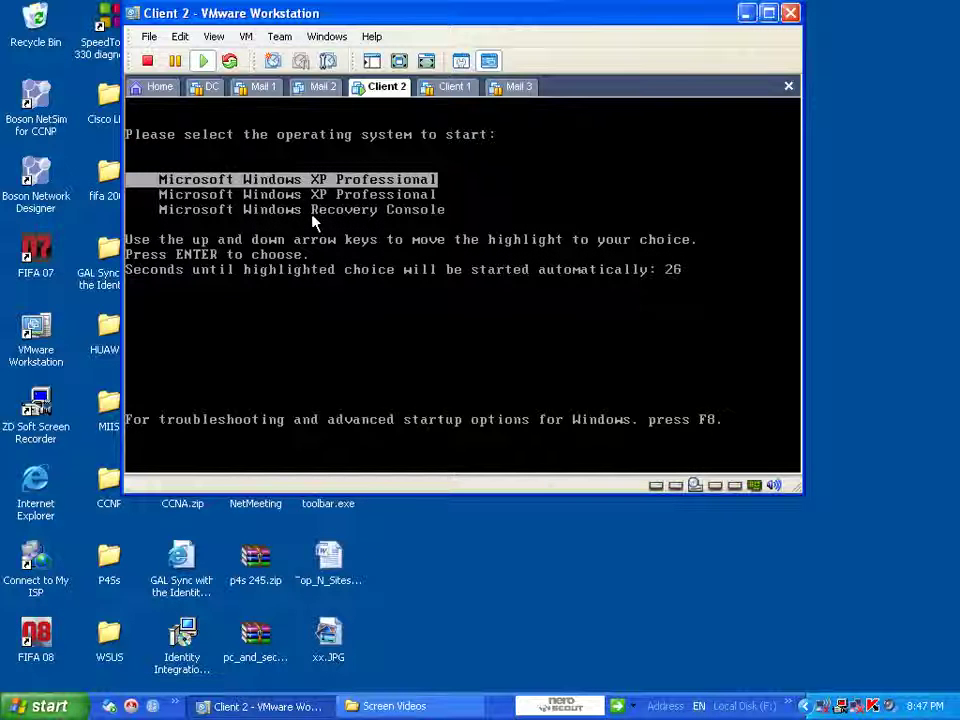
- Boot the second Windows XP Professional entry with the Work hardware profile, dismissing the network bridge warning
click(312, 218)
key(Down)
key(Return)
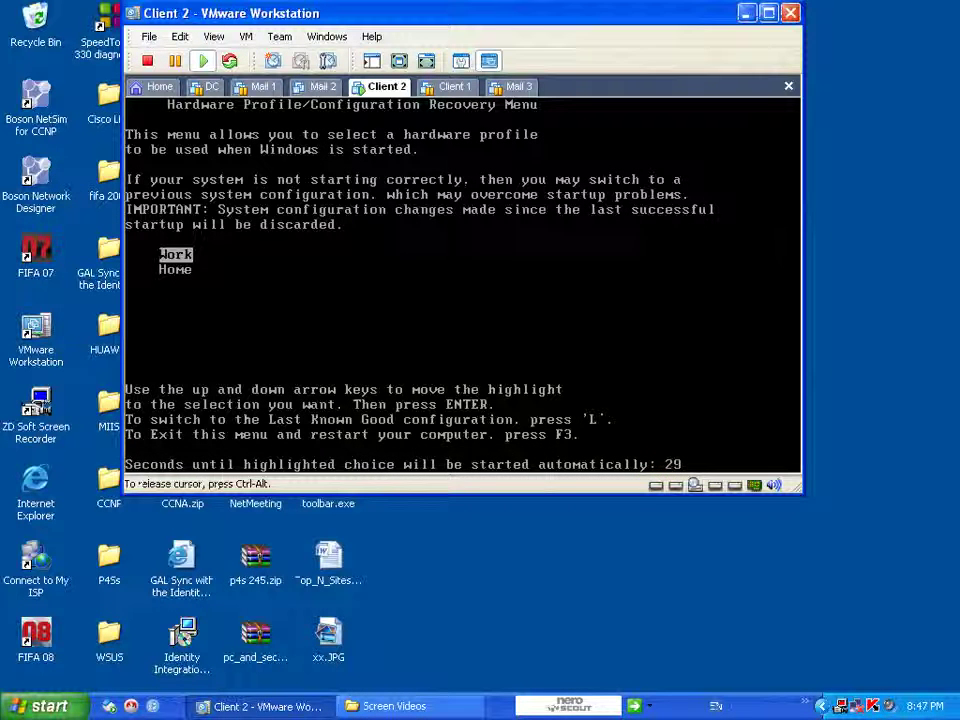
key(Up)
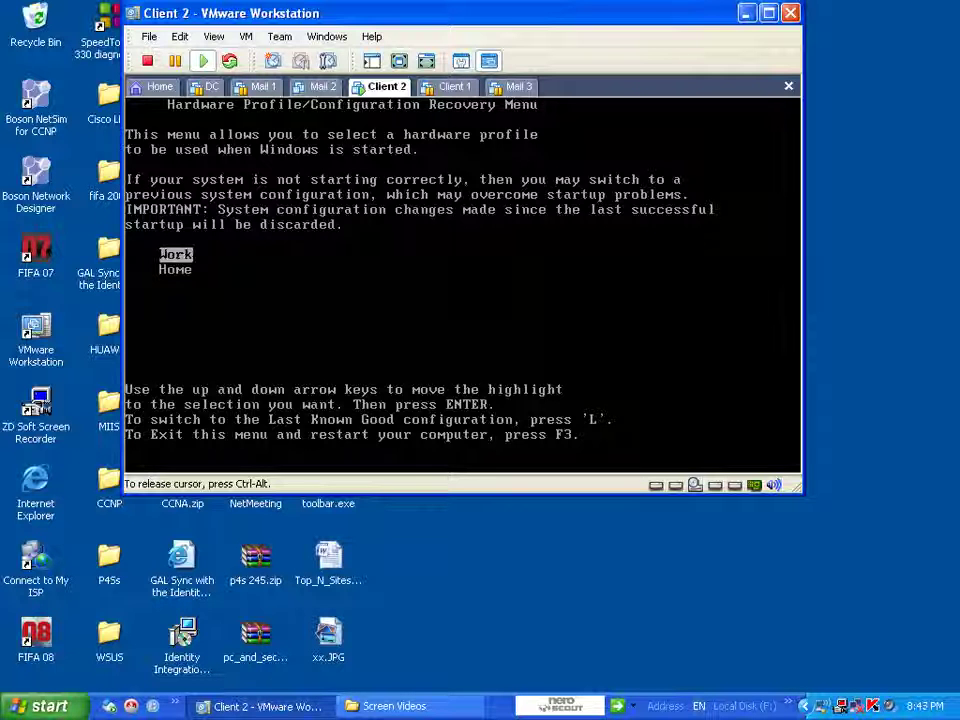
key(Return)
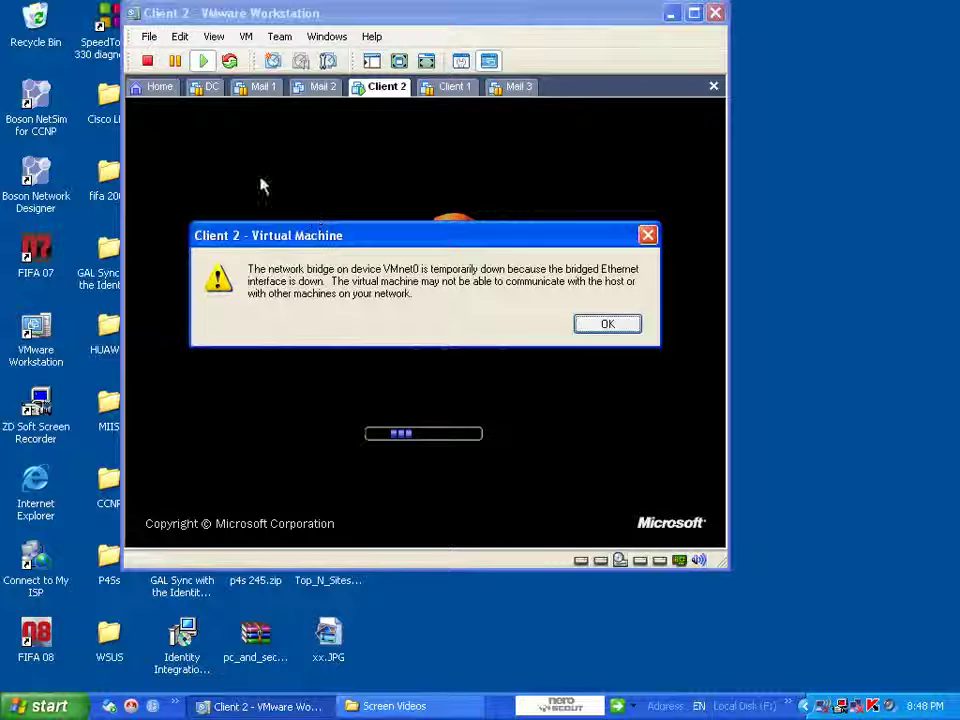
click(604, 324)
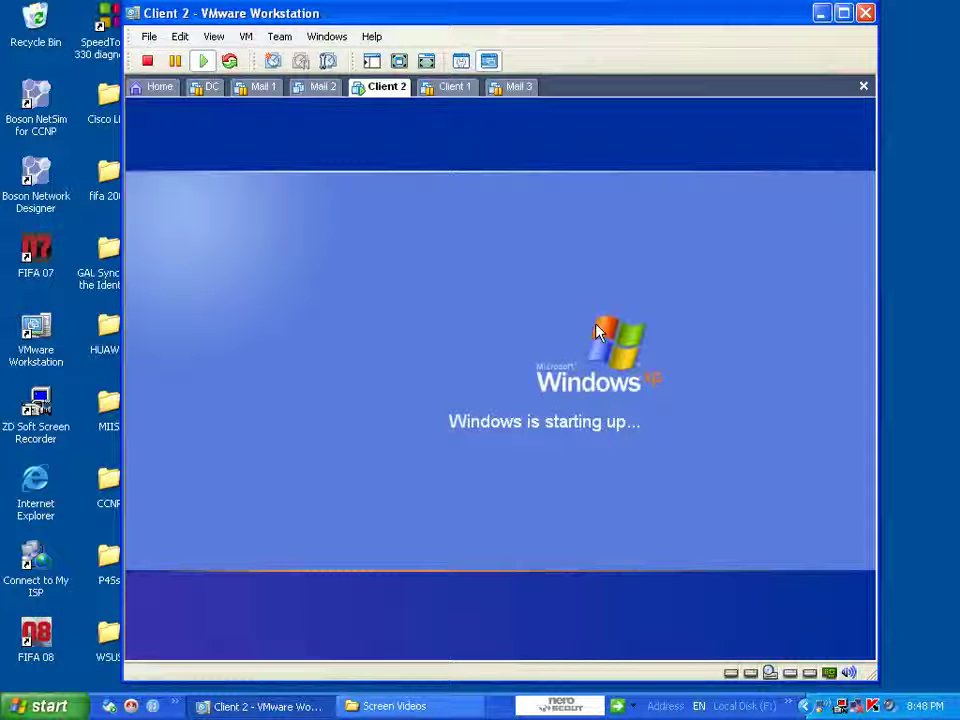
- Log into the guest's user account on the Welcome screen with its password
click(573, 375)
text(123)
key(Return)
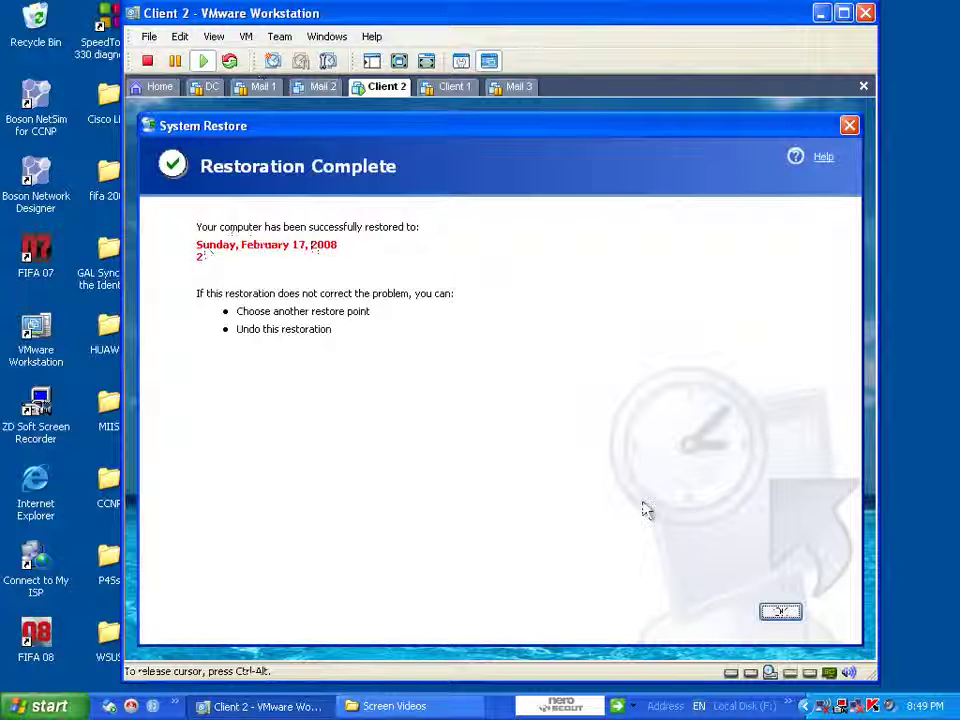
- Dismiss Restoration Complete, review My Computer's System Restore settings without changes, and refresh the desktop
click(785, 614)
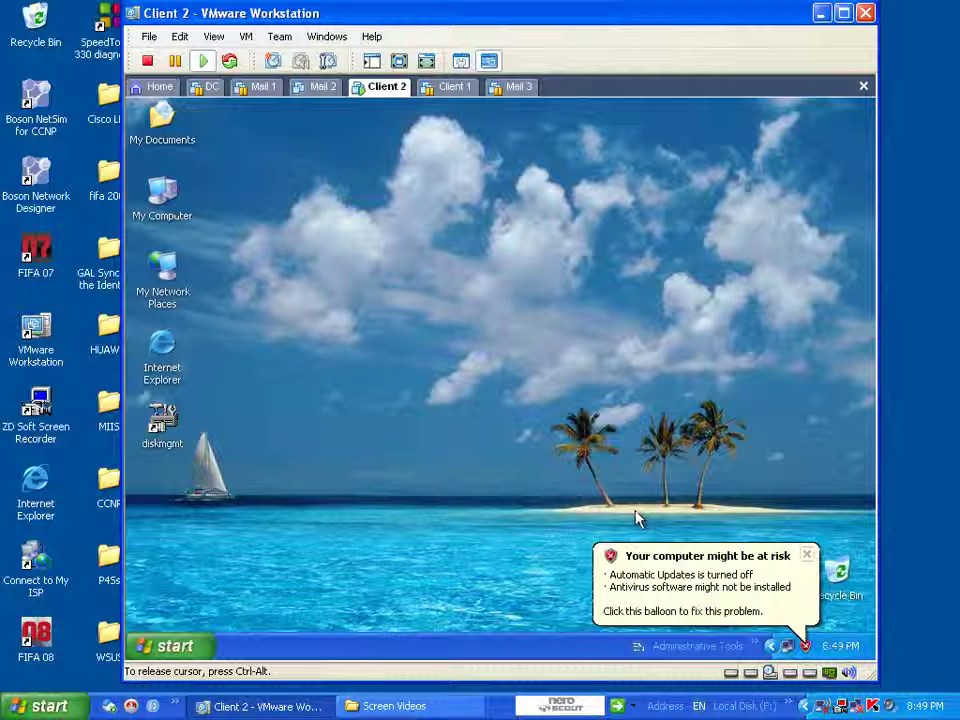
right_click(166, 190)
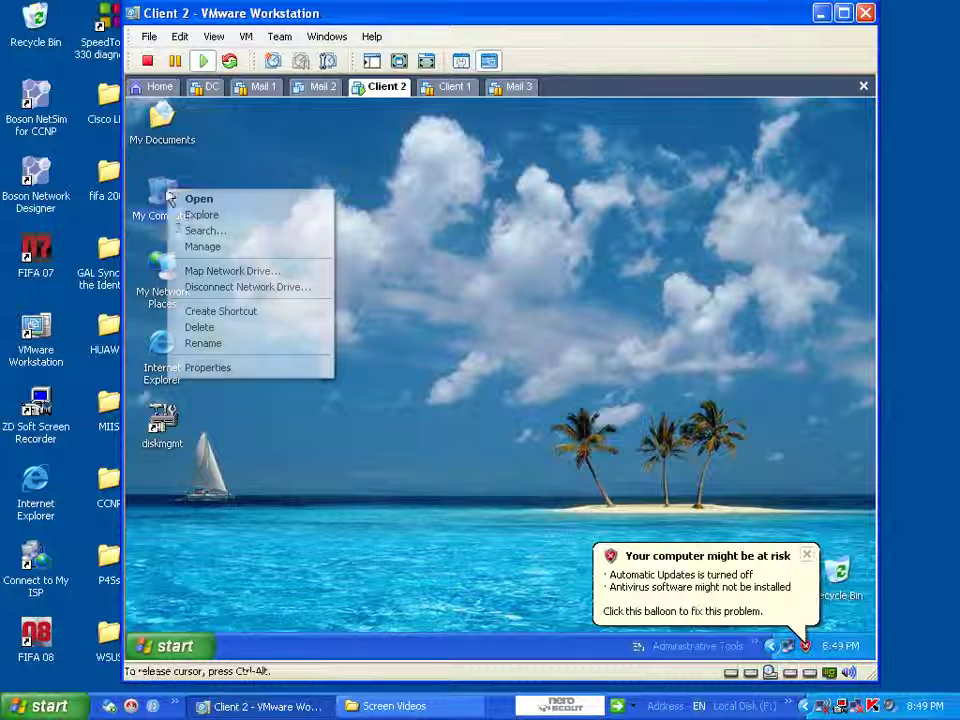
click(225, 367)
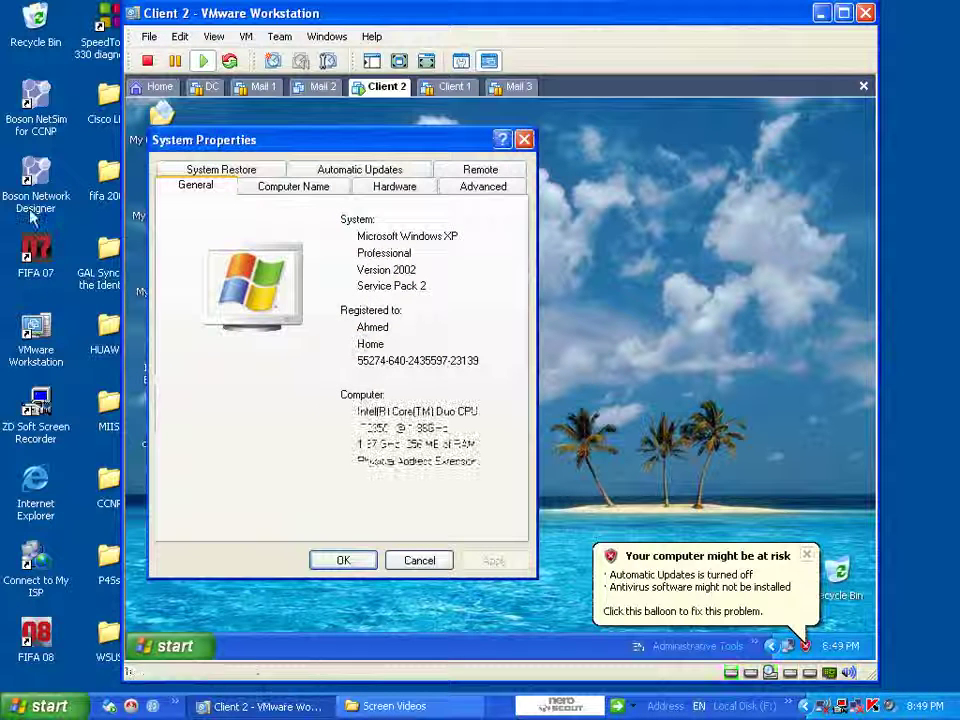
click(221, 169)
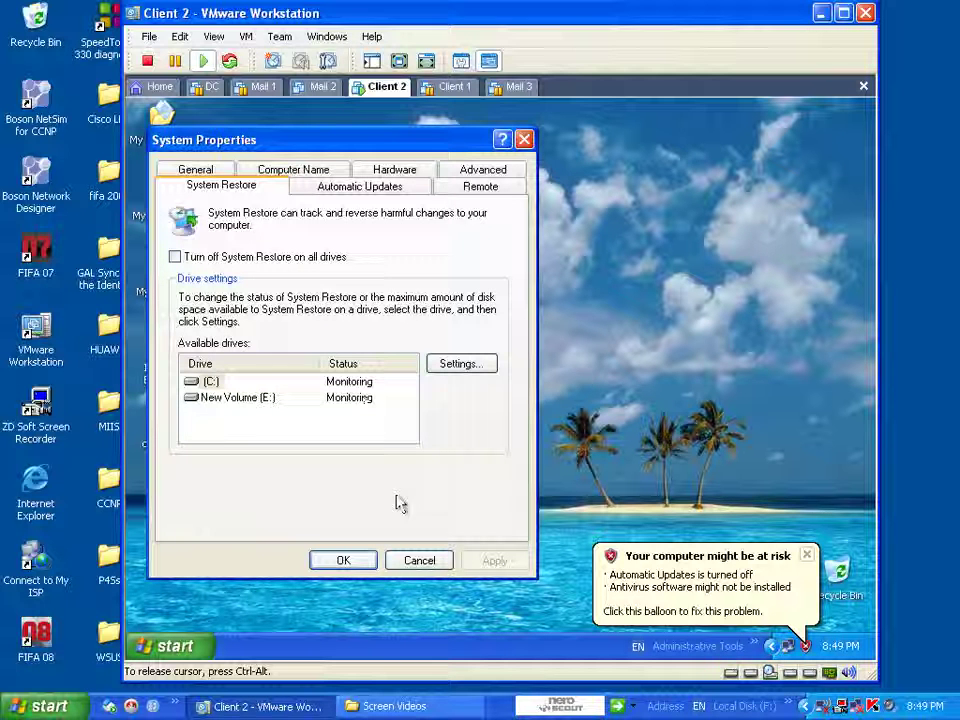
click(434, 566)
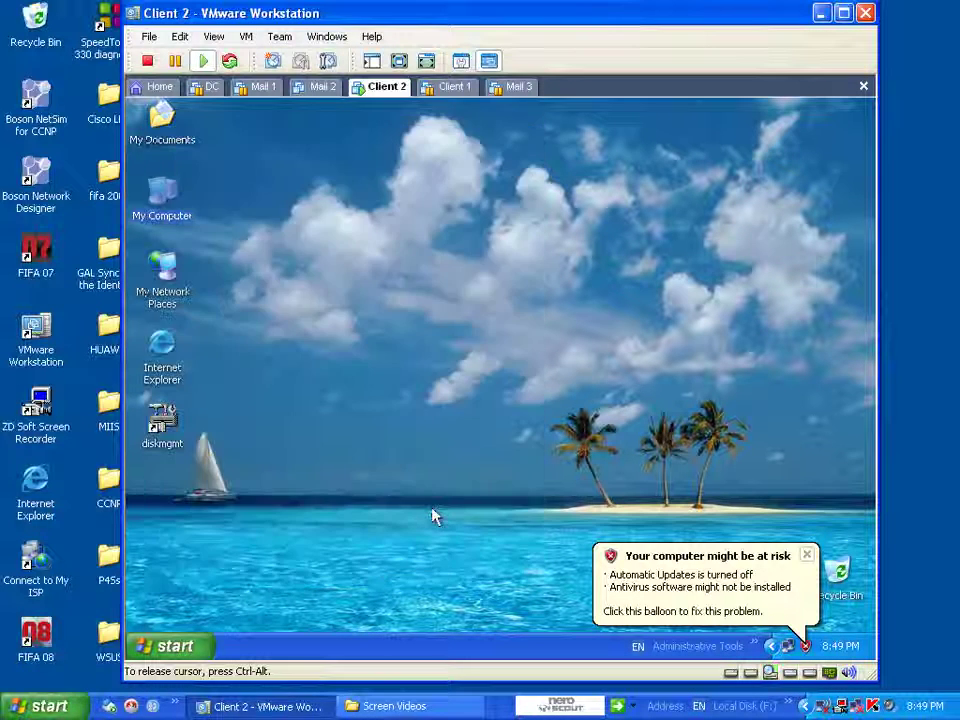
right_click(341, 326)
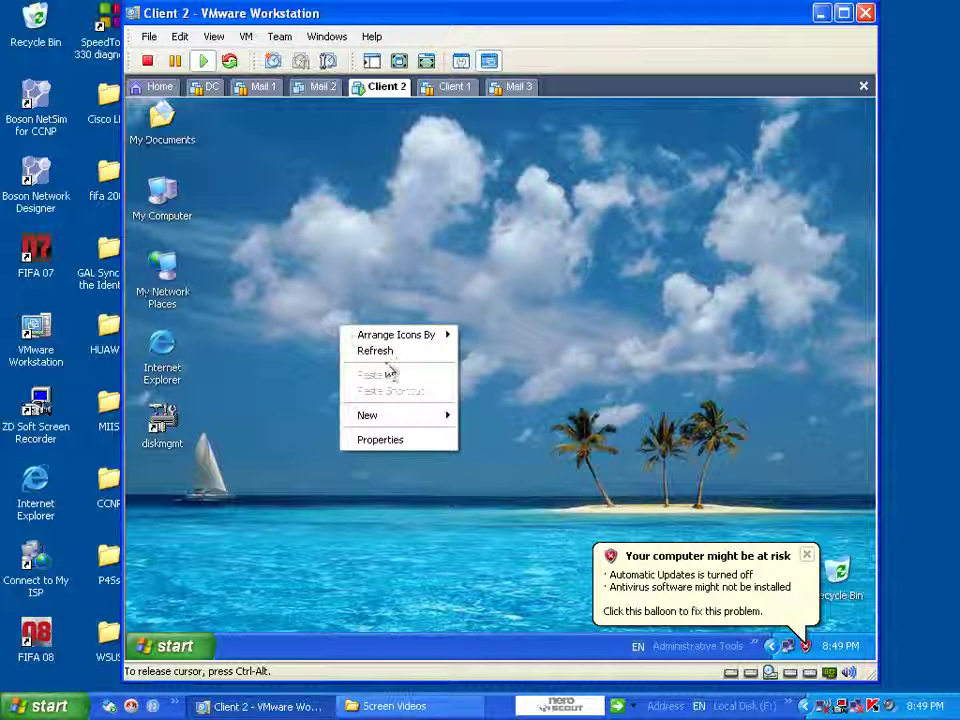
click(390, 352)
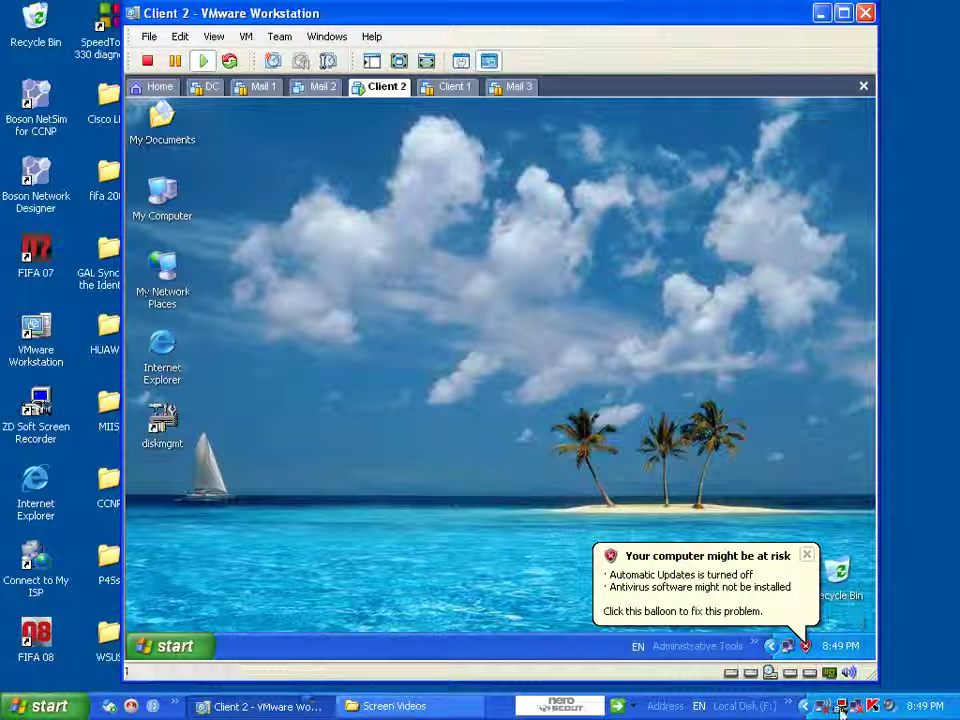